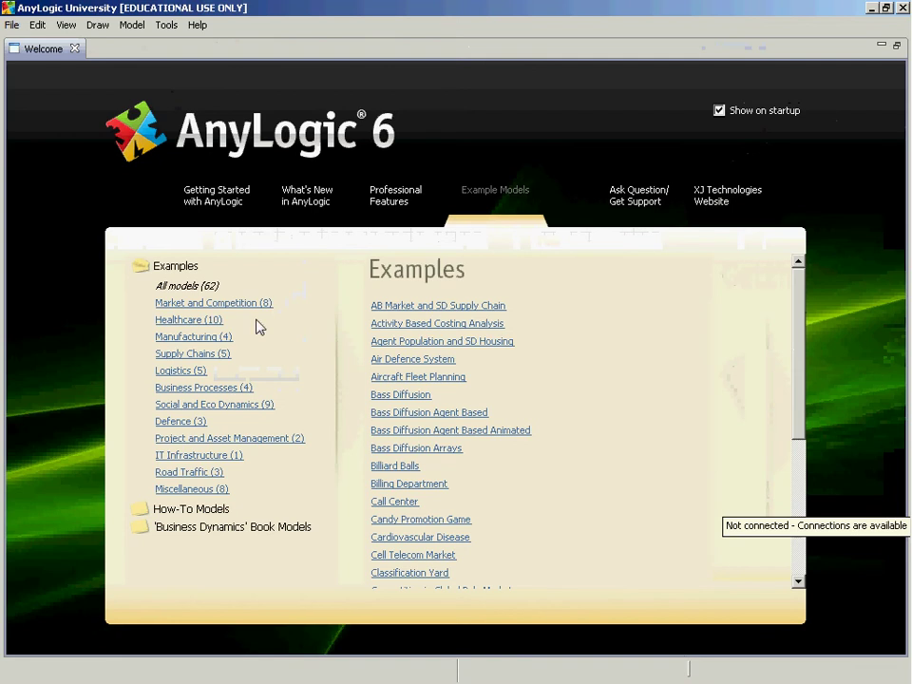
Step: Open the SIR Agent Based example model from the Healthcare category of the example models
{"action": "left_click", "coordinate": [190, 323]}
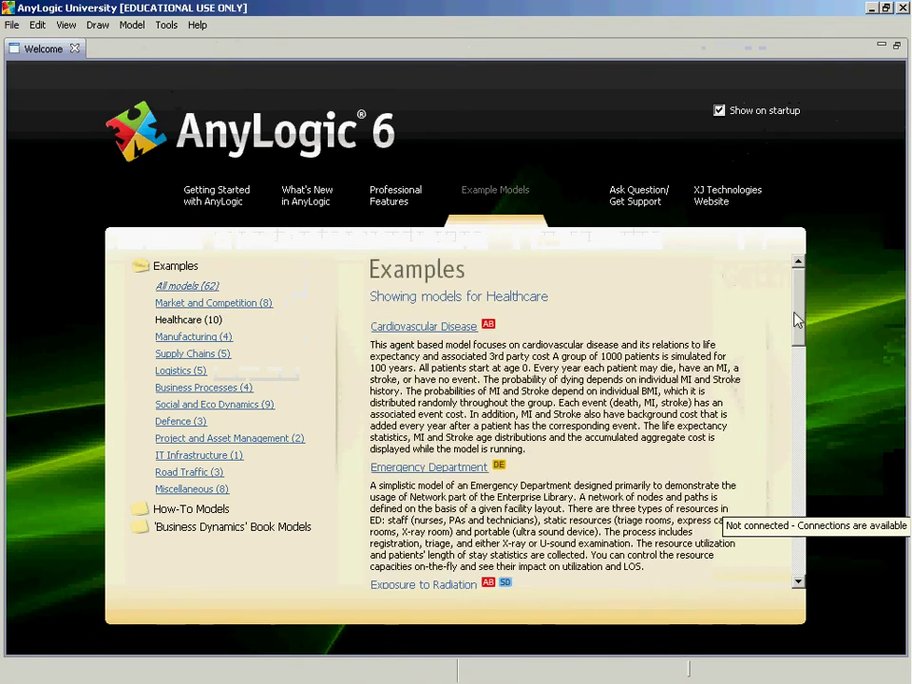
{"action": "left_click_drag", "start_coordinate": [798, 320], "coordinate": [807, 494]}
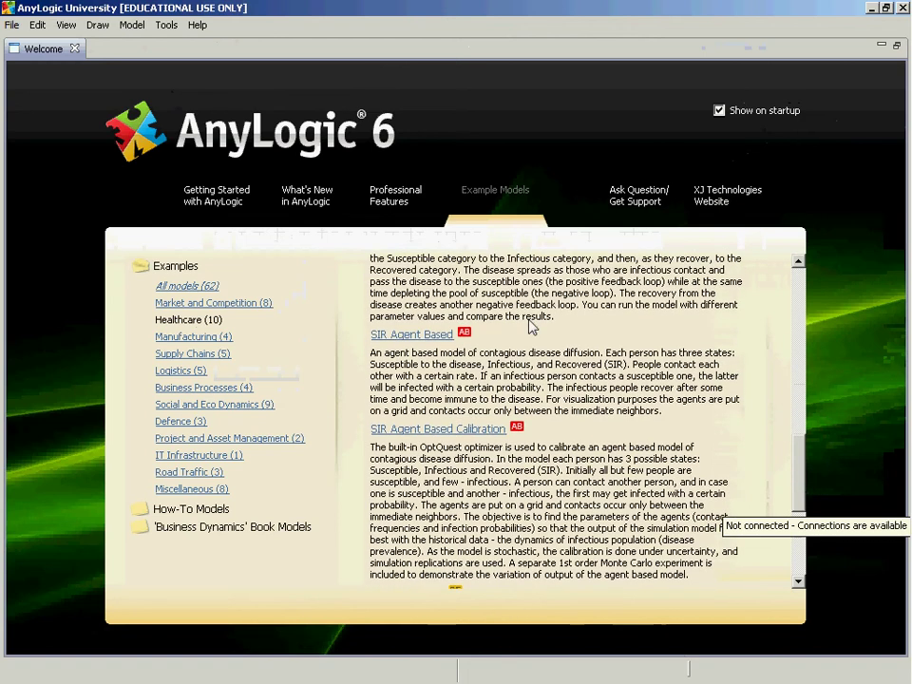
{"action": "left_click", "coordinate": [406, 335]}
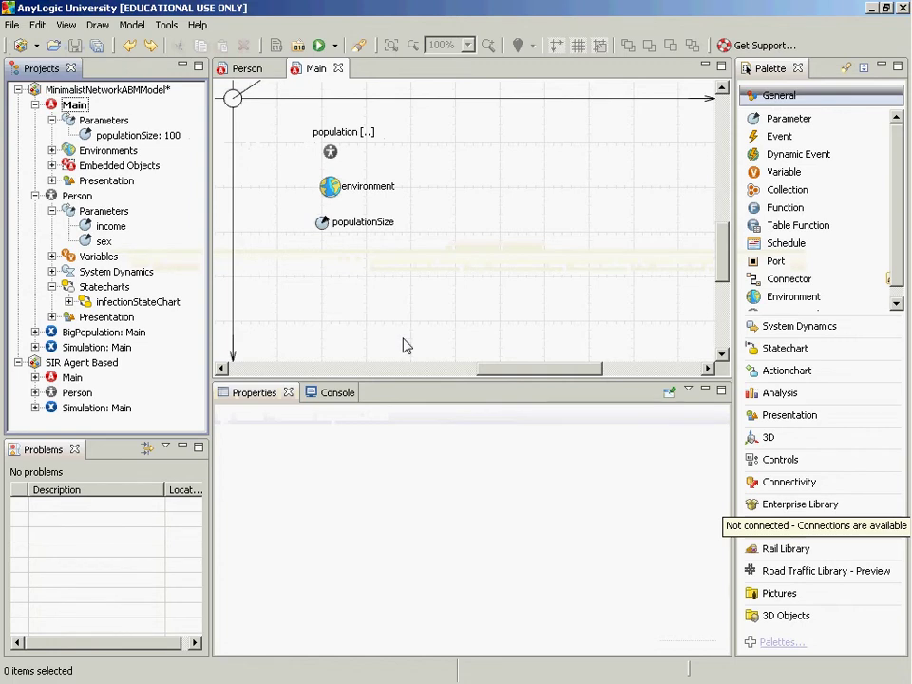
Step: Open the diagram of the Person class in the SIR Agent Based model
{"action": "left_click", "coordinate": [81, 363]}
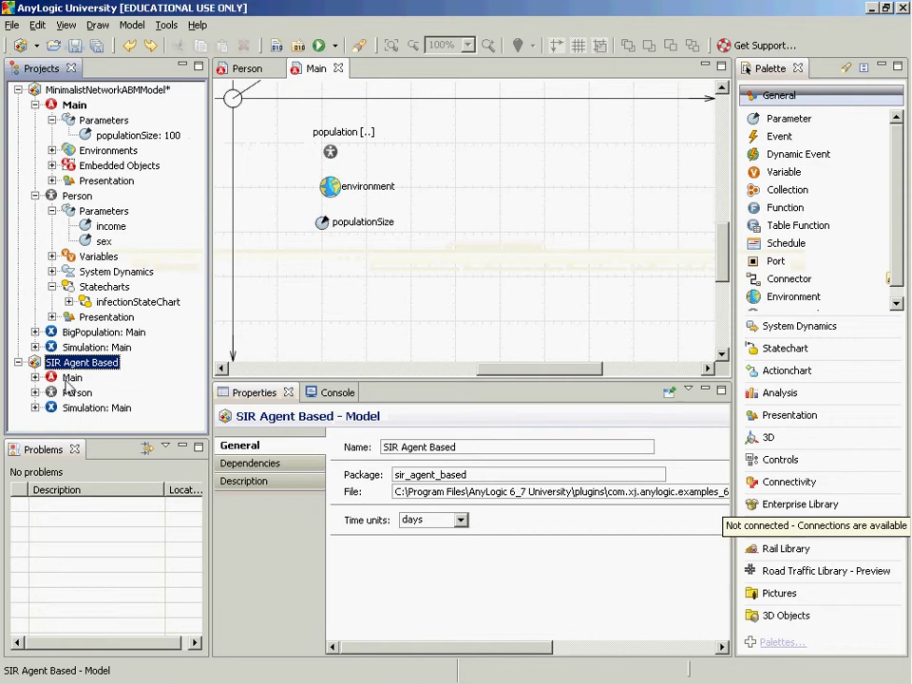
{"action": "key", "text": "alt+Tab"}
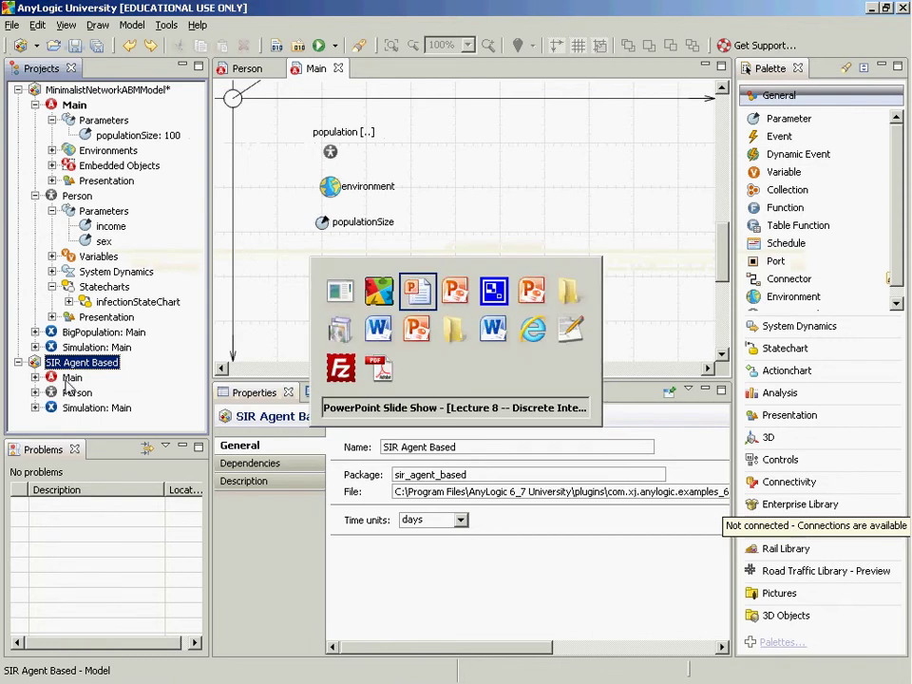
{"action": "key", "text": "alt+shift+Tab"}
{"action": "left_click", "coordinate": [76, 392]}
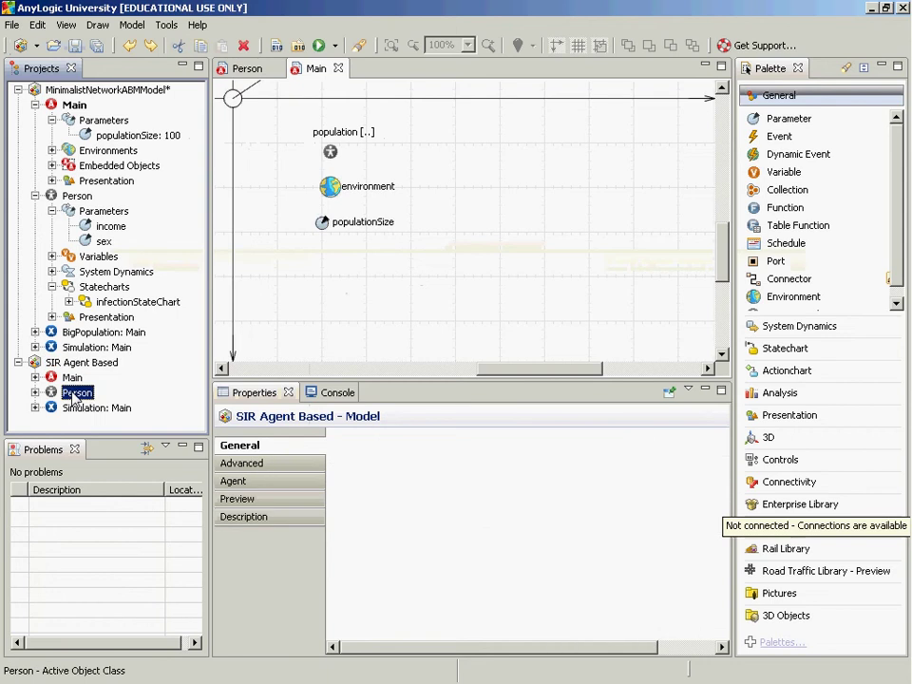
{"action": "double_click", "coordinate": [76, 393]}
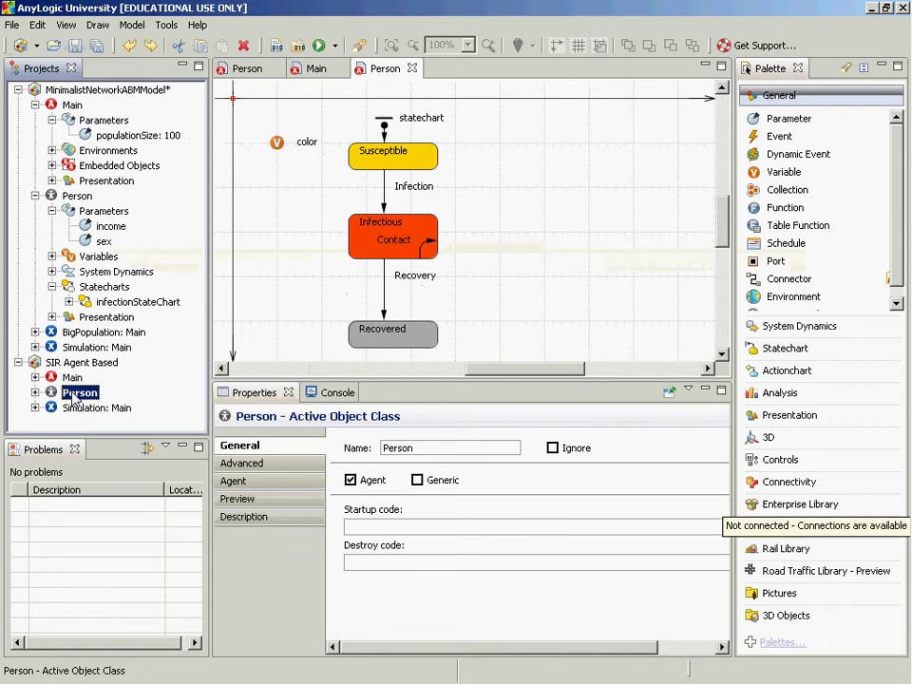
Step: Switch to the PowerPoint slide show and advance to the "Receiving a Message" slide
{"action": "key", "text": "alt+Tab"}
{"action": "key", "text": "alt+shift+Tab"}
{"action": "key", "text": "alt+Tab"}
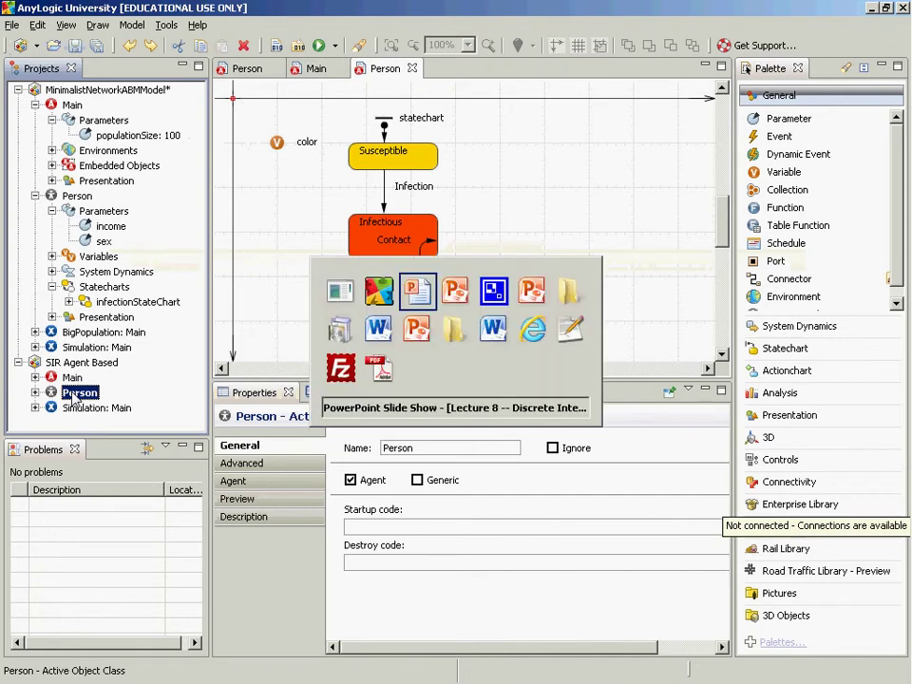
{"action": "key", "text": "Right"}
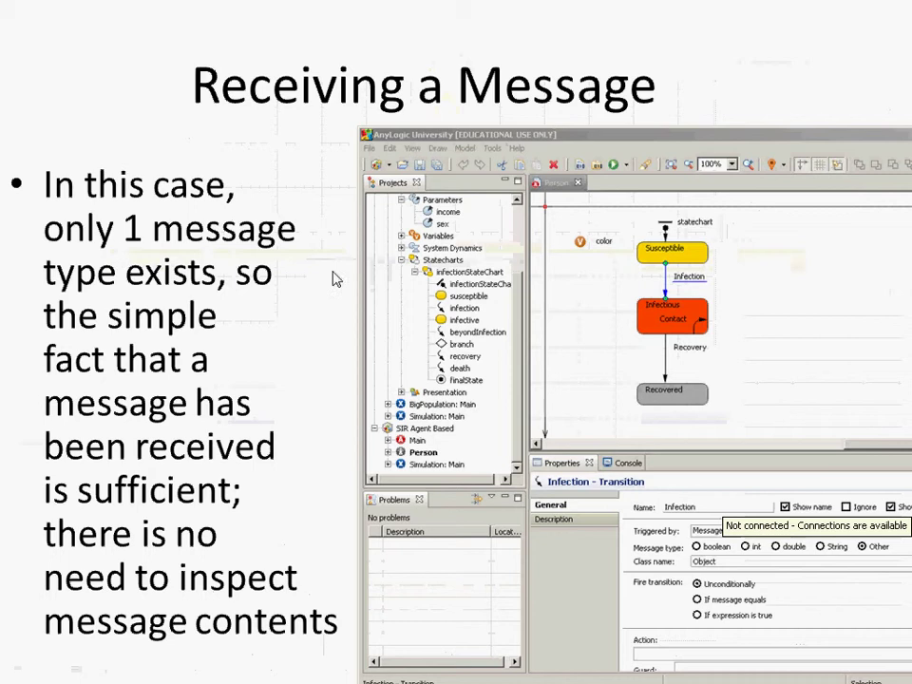
Step: Return to AnyLogic and examine the trigger, message class, firing and action settings of the Infection transition between Susceptible and Infectious
{"action": "key", "text": "alt+Tab"}
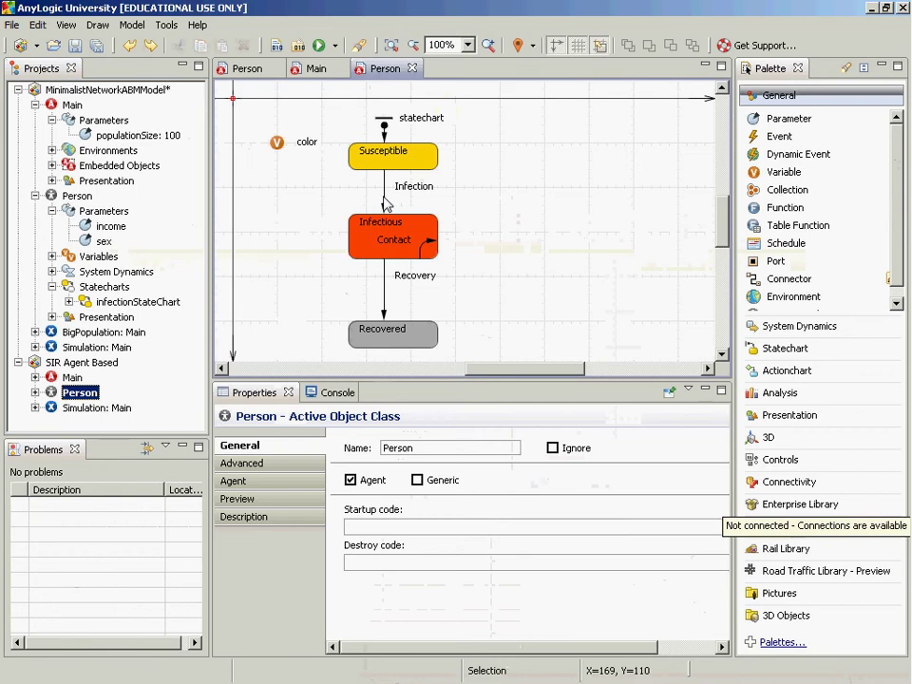
{"action": "left_click", "coordinate": [384, 202]}
{"action": "key", "text": "alt+Tab"}
{"action": "key", "text": "Tab"}
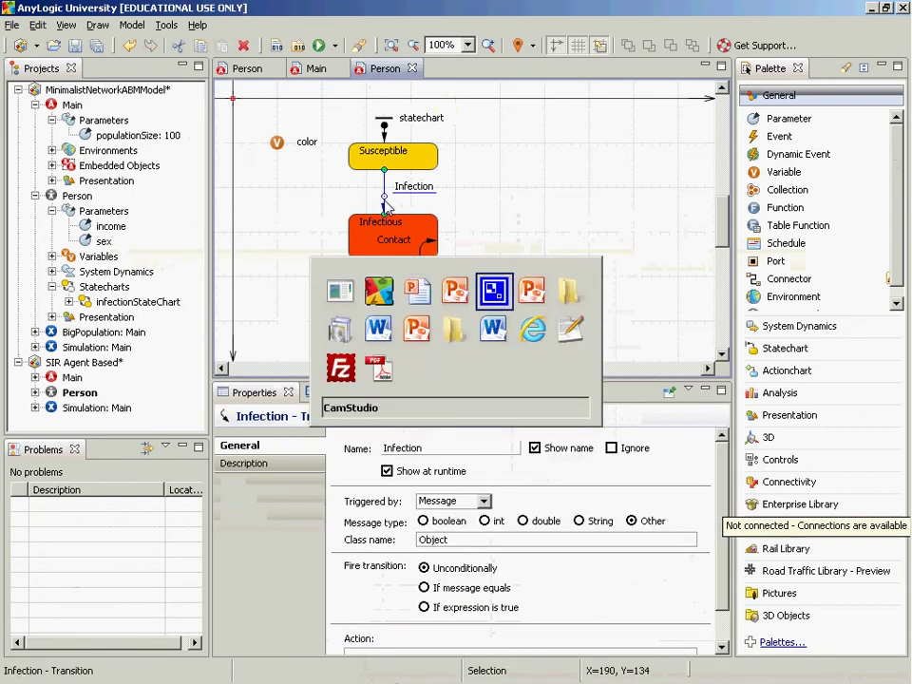
{"action": "key", "text": "alt+Tab"}
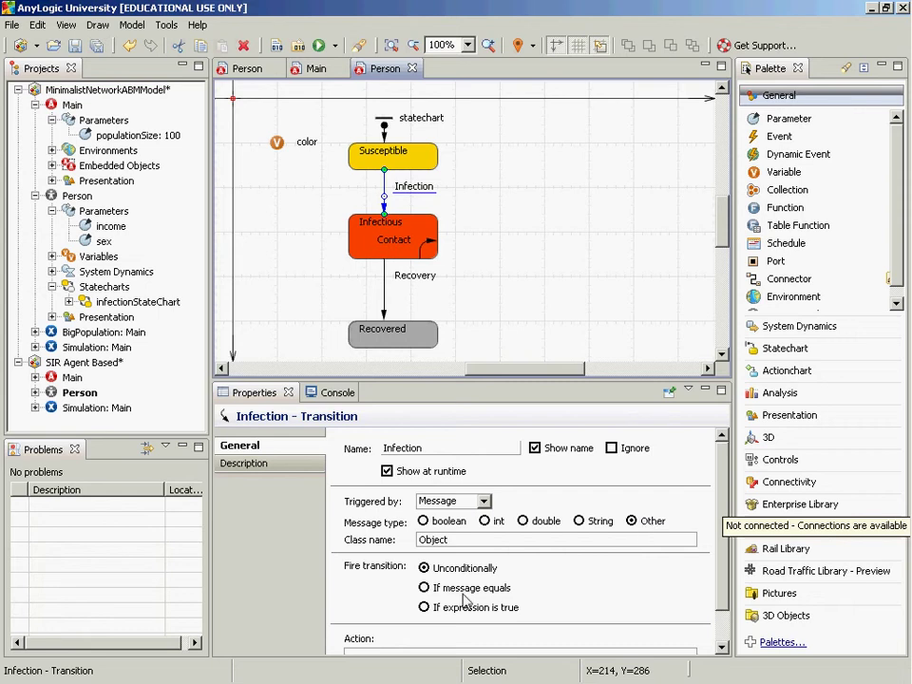
{"action": "left_click", "coordinate": [457, 543]}
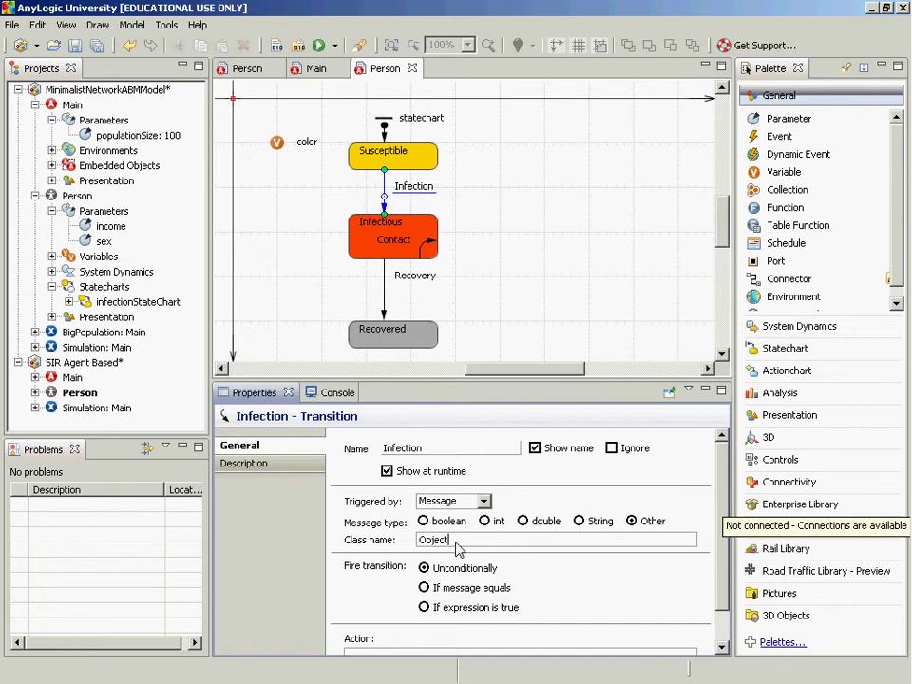
{"action": "scroll", "coordinate": [457, 549], "scroll_direction": "down", "scroll_amount": 1}
{"action": "scroll", "coordinate": [457, 549], "scroll_direction": "up", "scroll_amount": 1}
{"action": "left_click", "coordinate": [453, 654]}
Step: Switch to the PowerPoint slide show and advance to the "Sending a Message" slide
{"action": "key", "text": "alt+Tab"}
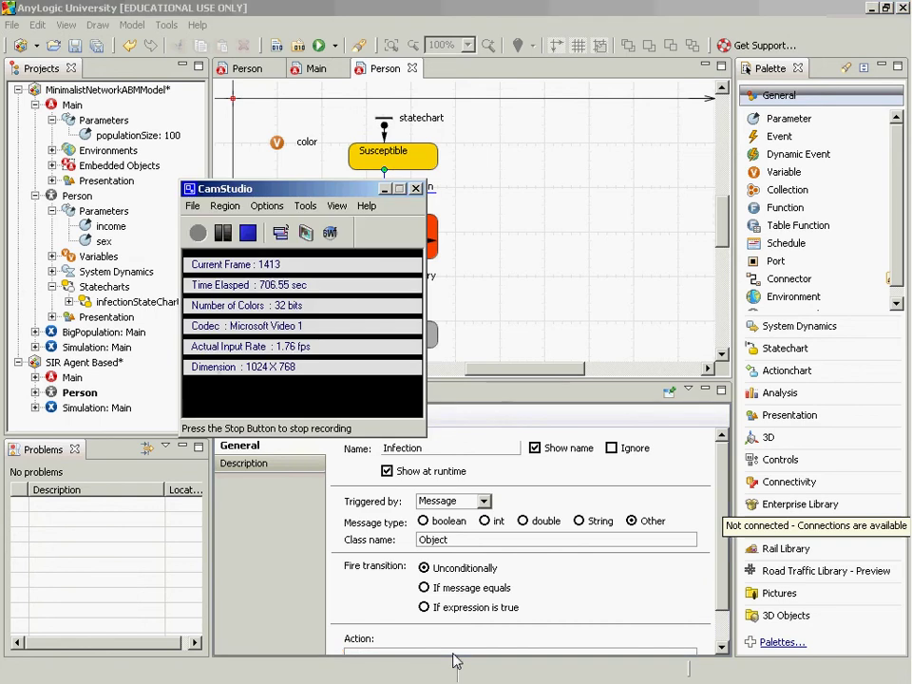
{"action": "key", "text": "alt+Tab"}
{"action": "key", "text": "alt+Tab"}
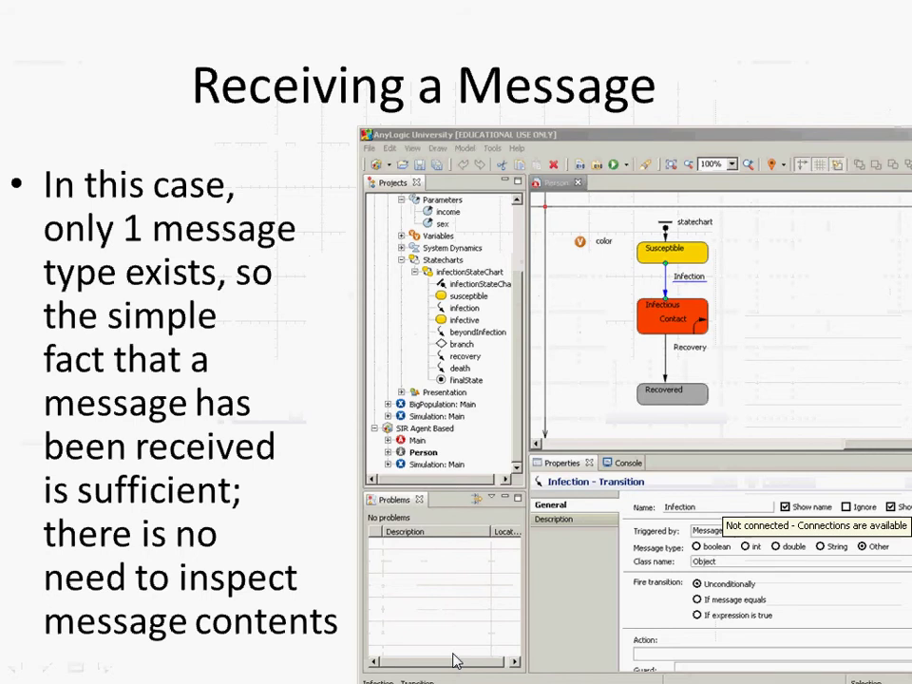
{"action": "key", "text": "Right"}
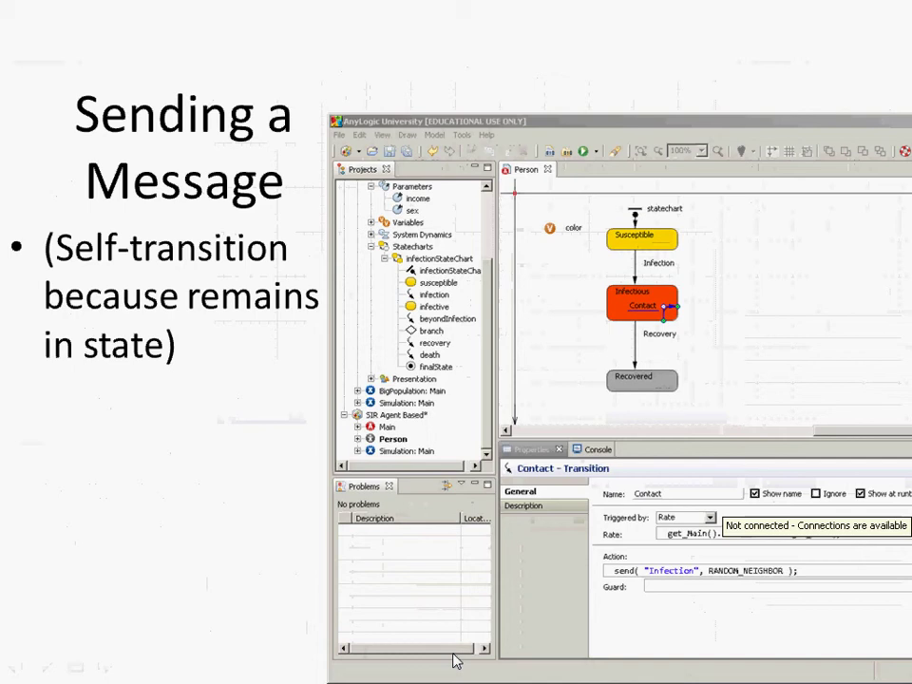
Step: Inspect the Contact self-transition of the Infectious state in AnyLogic, and advance the slide show to "Message Sending"
{"action": "key", "text": "alt+Tab"}
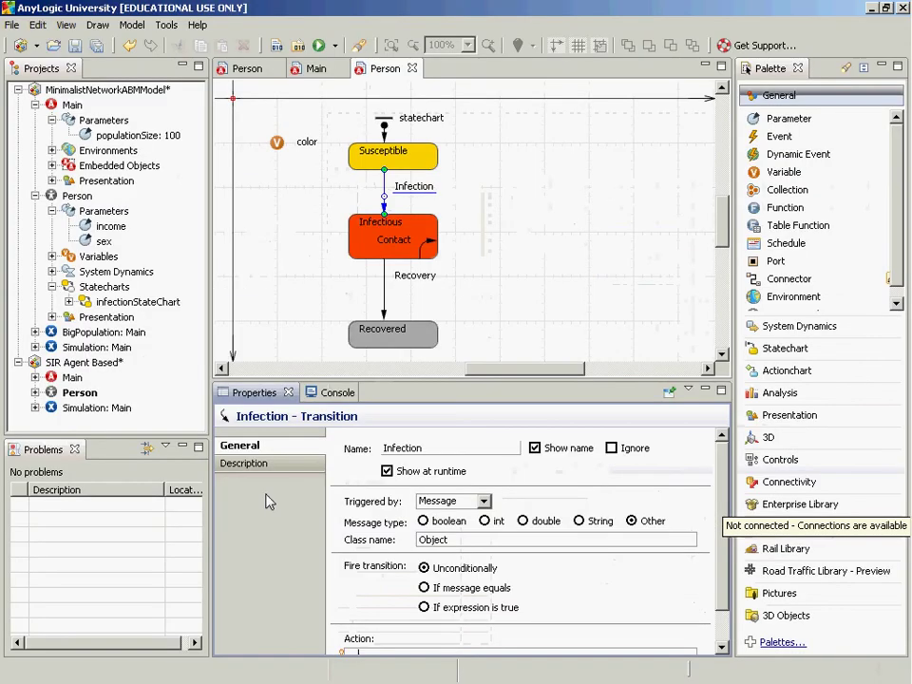
{"action": "left_click", "coordinate": [432, 248]}
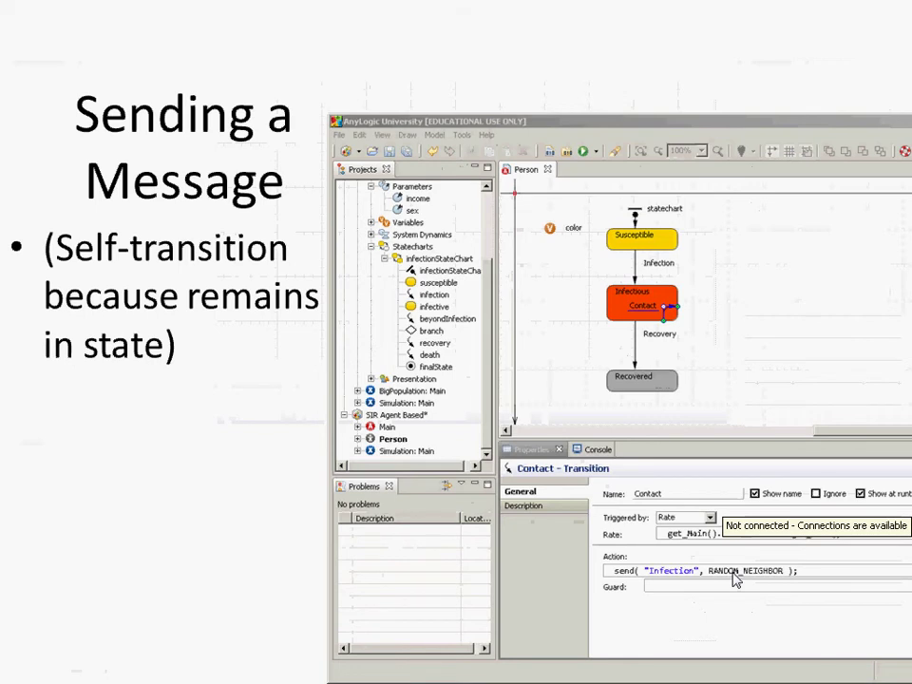
{"action": "key", "text": "Right"}
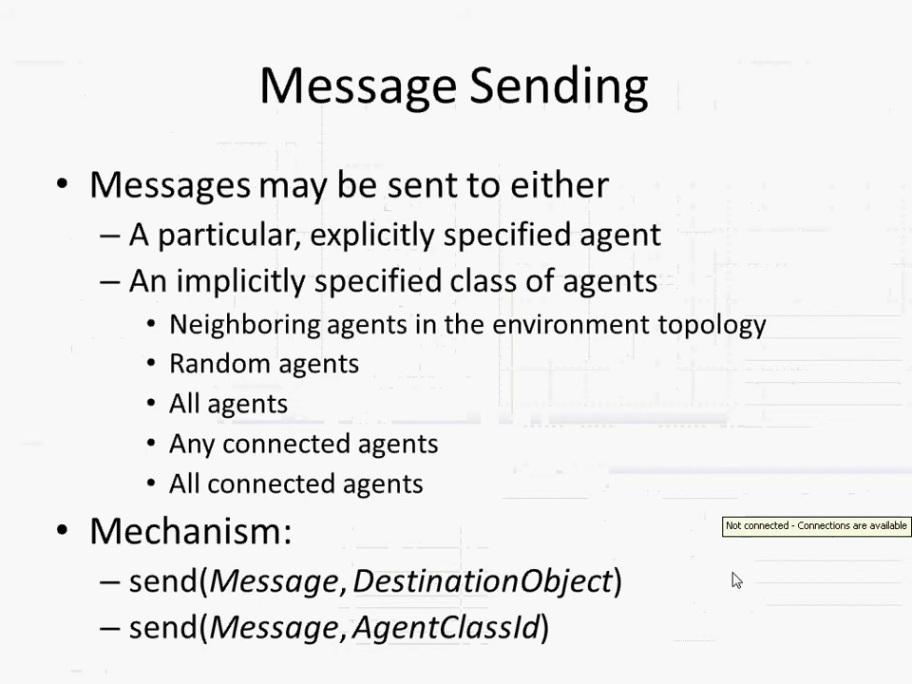
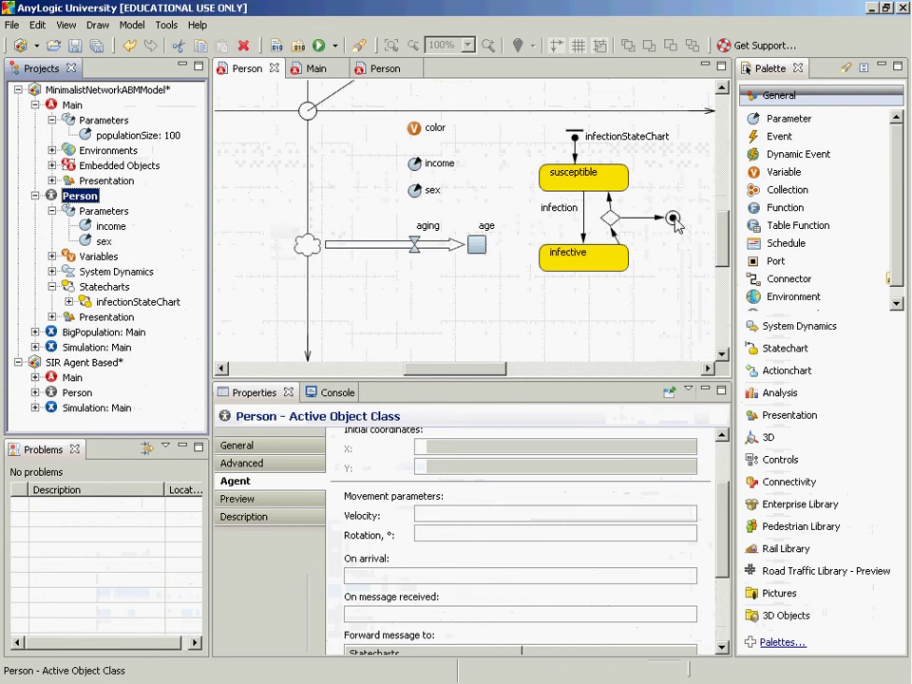
Step: Delete the final state, the branch and their connected transitions from infectionStateChart in the Person class of MinimalistNetworkABMModel
{"action": "left_click", "coordinate": [663, 218]}
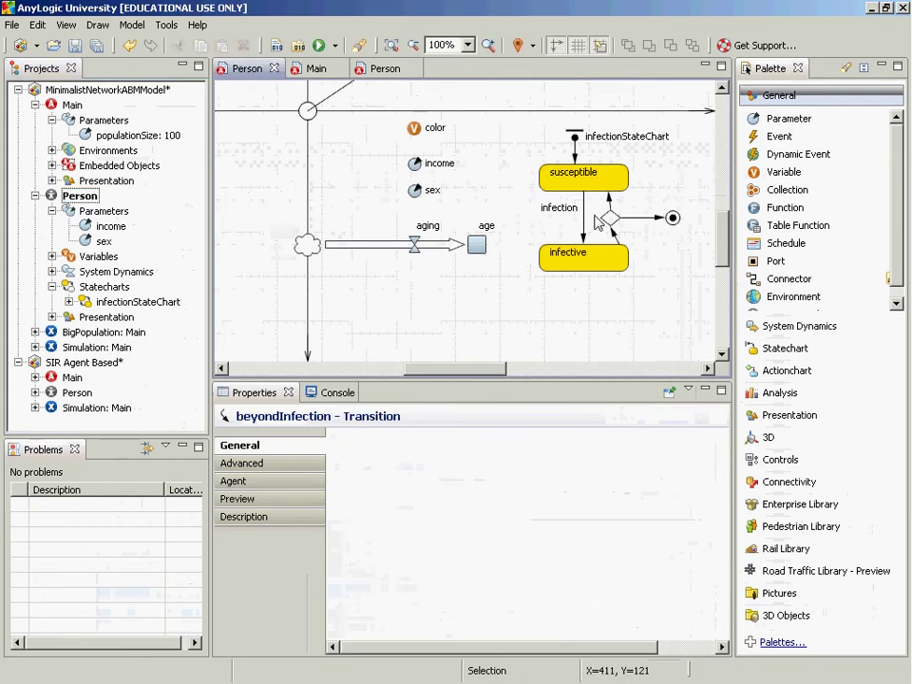
{"action": "left_click", "coordinate": [673, 218]}
{"action": "left_click", "coordinate": [611, 222], "text": "ctrl"}
{"action": "key", "text": "Delete"}
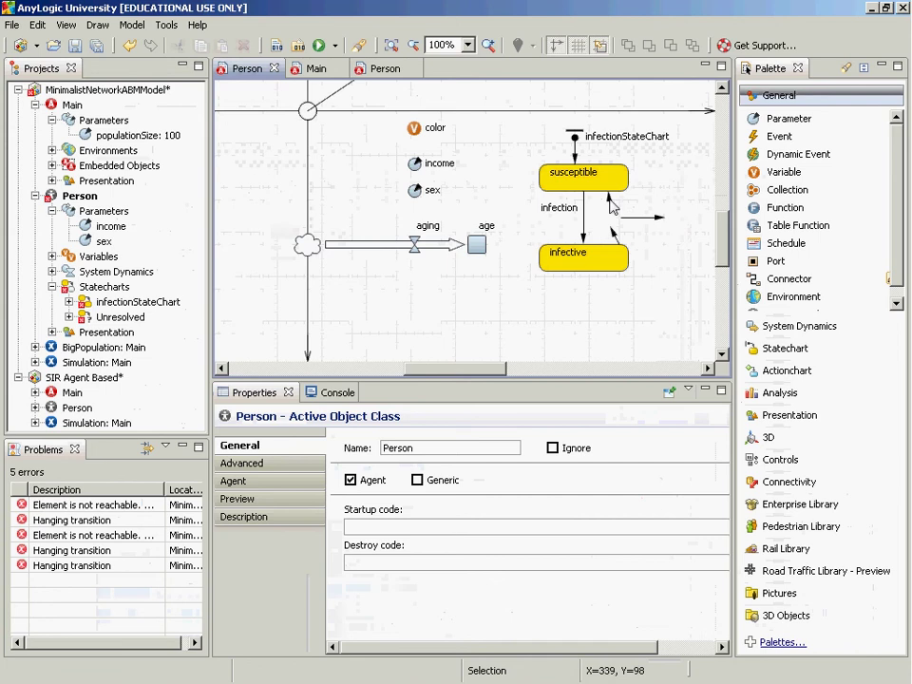
{"action": "left_click", "coordinate": [664, 218]}
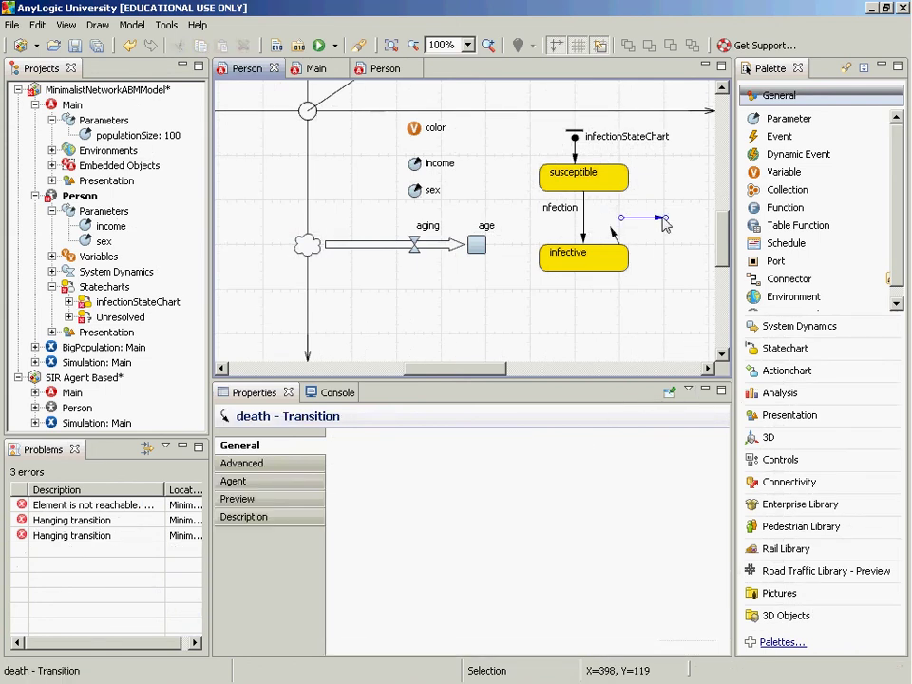
{"action": "key", "text": "Delete"}
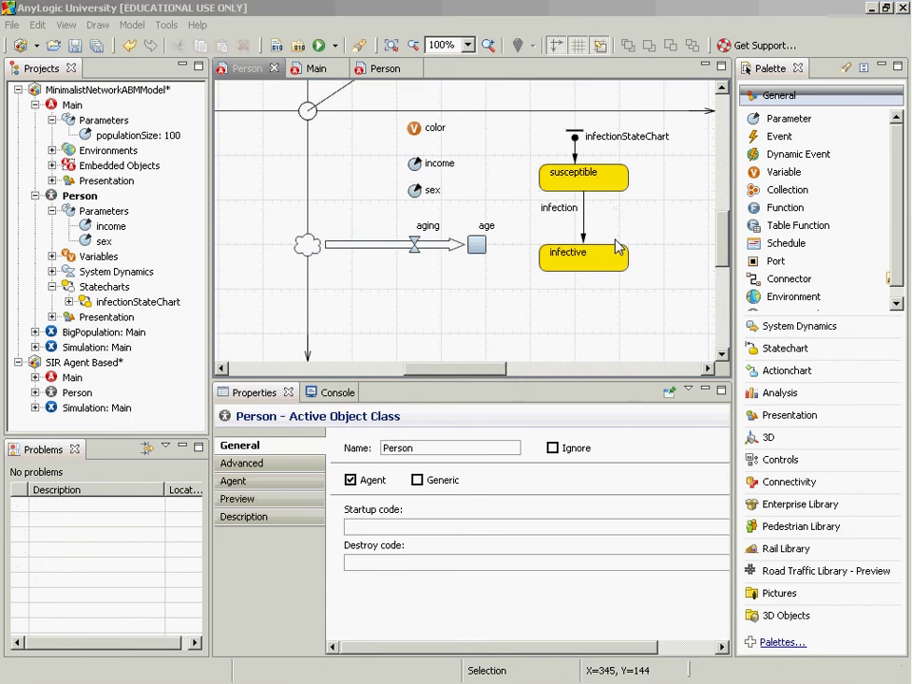
{"action": "key", "text": "alt+Tab"}
{"action": "key", "text": "alt+Tab"}
{"action": "key", "text": "alt+Tab"}
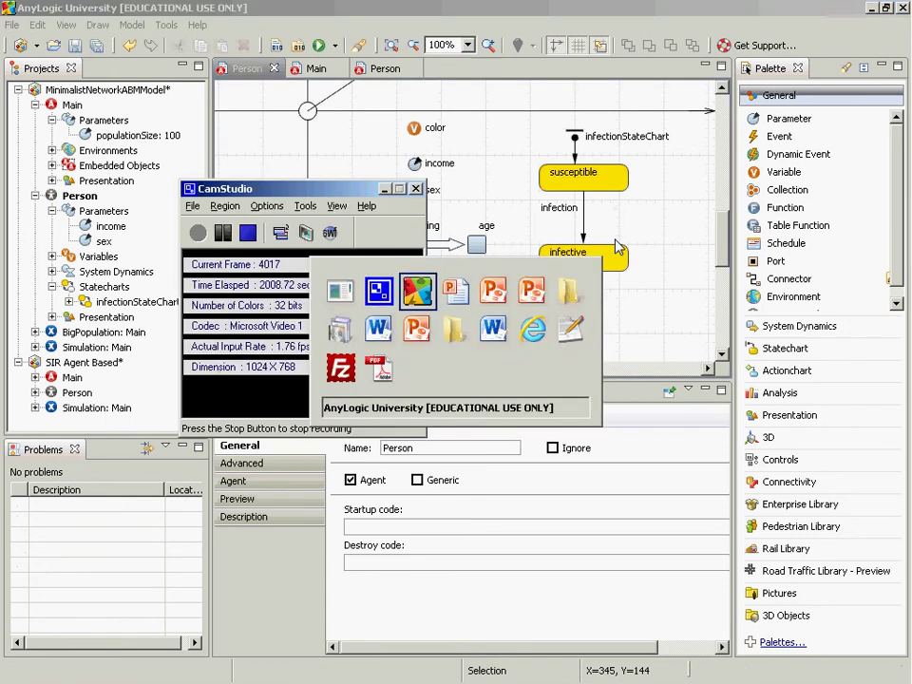
{"action": "key", "text": "alt+Tab"}
{"action": "key", "text": "alt+Tab"}
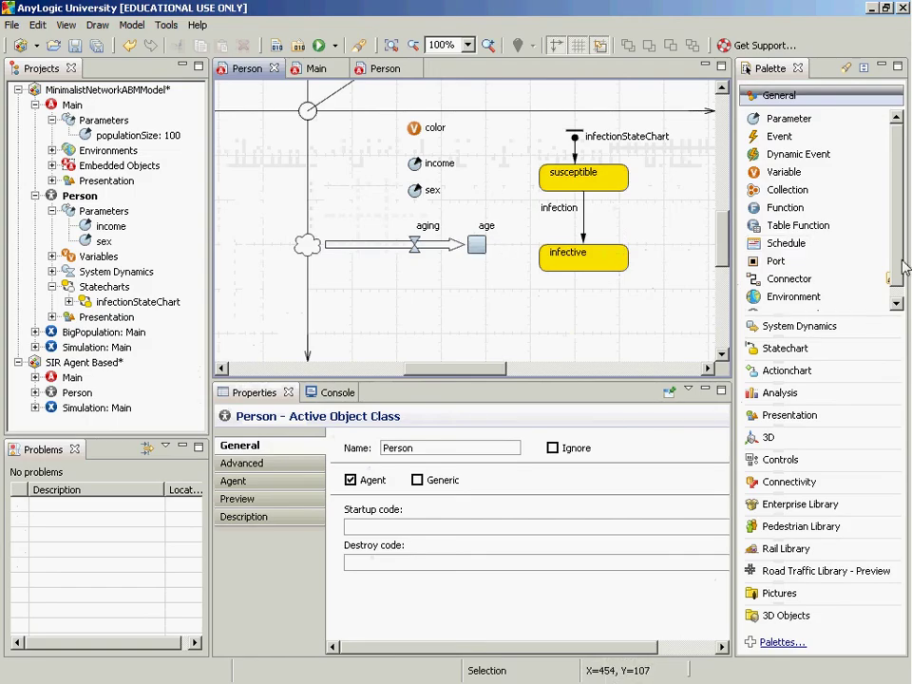
Step: Add a straight vertical transition from the infective state back to the susceptible state, parallel to the infection transition
{"action": "left_click", "coordinate": [897, 195]}
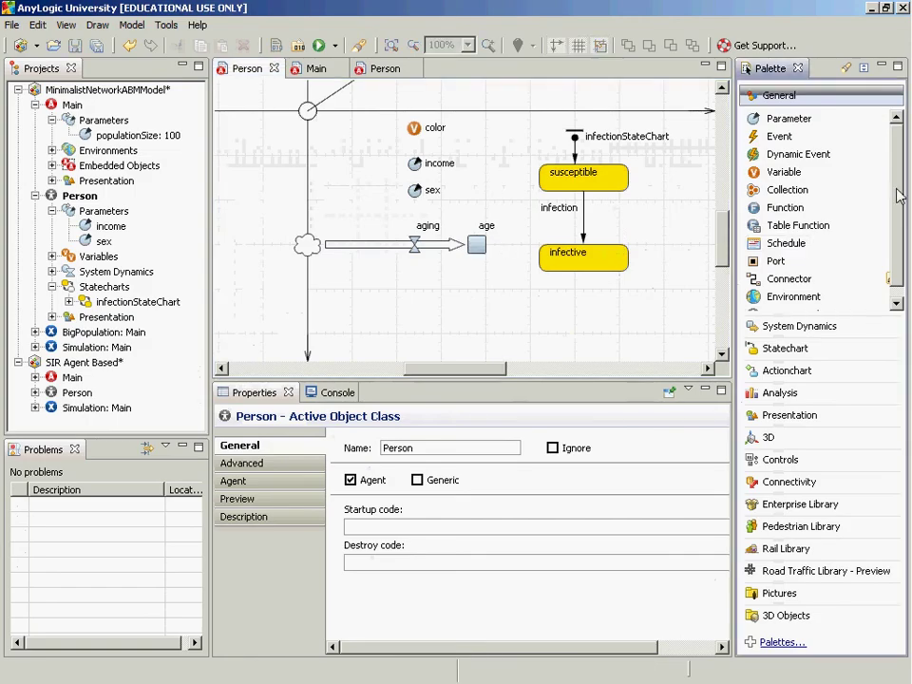
{"action": "left_click", "coordinate": [846, 350]}
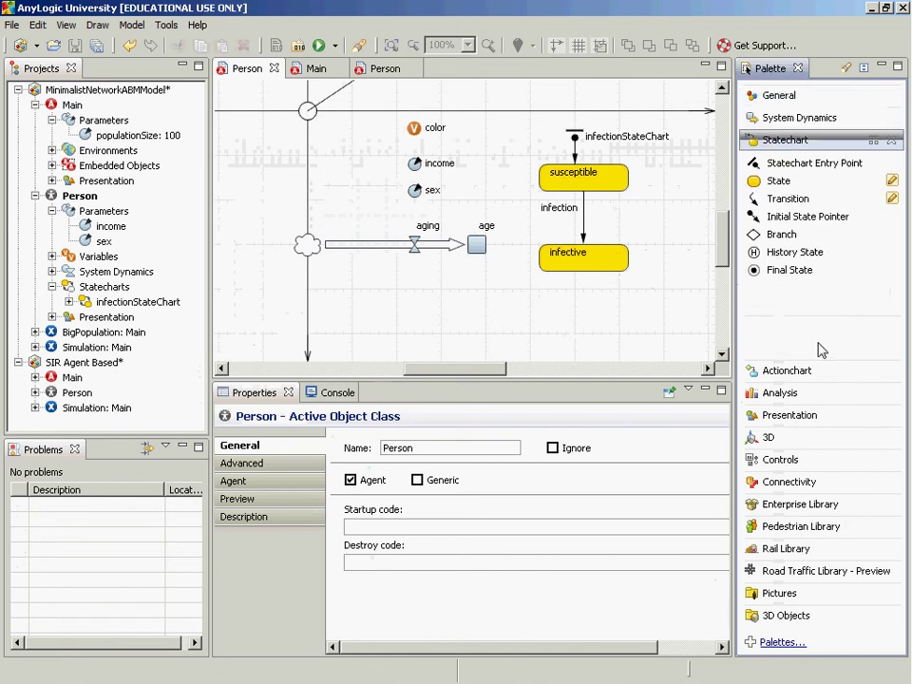
{"action": "left_click", "coordinate": [796, 199]}
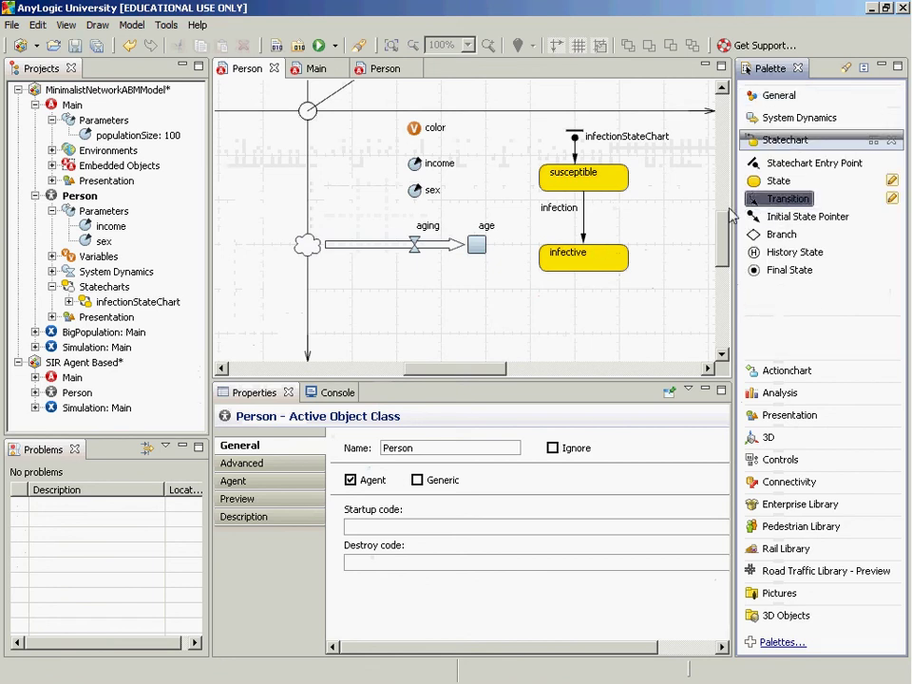
{"action": "left_click", "coordinate": [601, 209]}
{"action": "left_click_drag", "start_coordinate": [602, 215], "coordinate": [692, 206]}
{"action": "left_click_drag", "start_coordinate": [692, 249], "coordinate": [593, 191]}
{"action": "left_click_drag", "start_coordinate": [692, 203], "coordinate": [600, 245]}
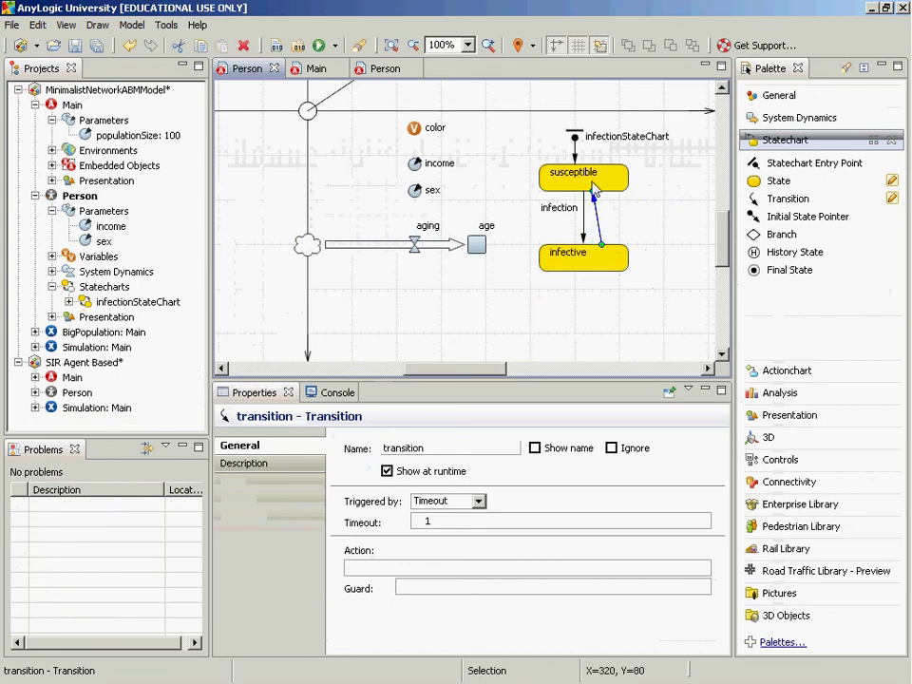
{"action": "left_click_drag", "start_coordinate": [593, 187], "coordinate": [601, 191]}
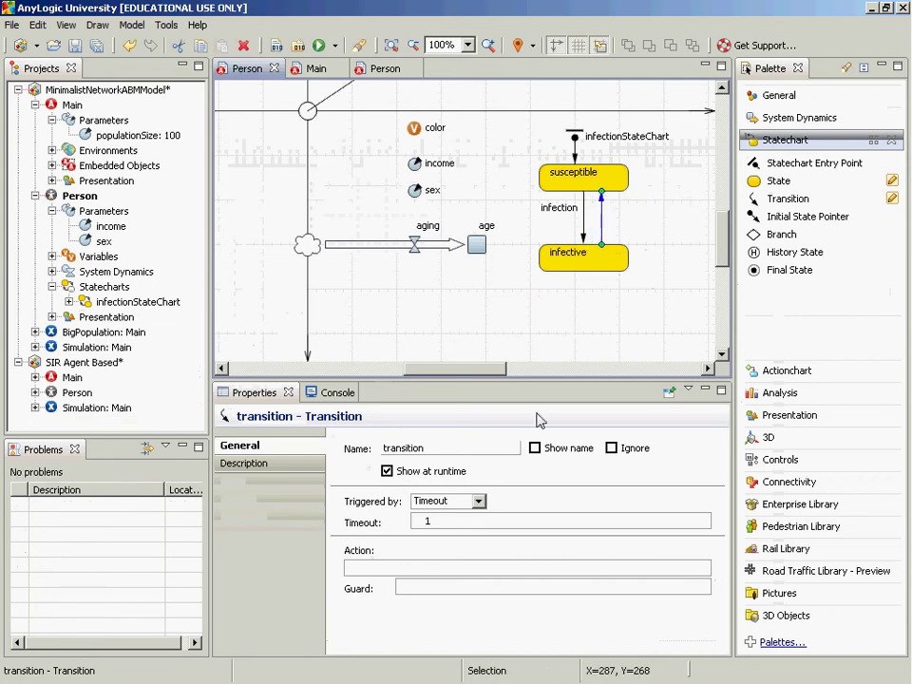
Step: Trigger the infective-to-susceptible transition by Rate and set its rate to 0.1
{"action": "left_click", "coordinate": [477, 503]}
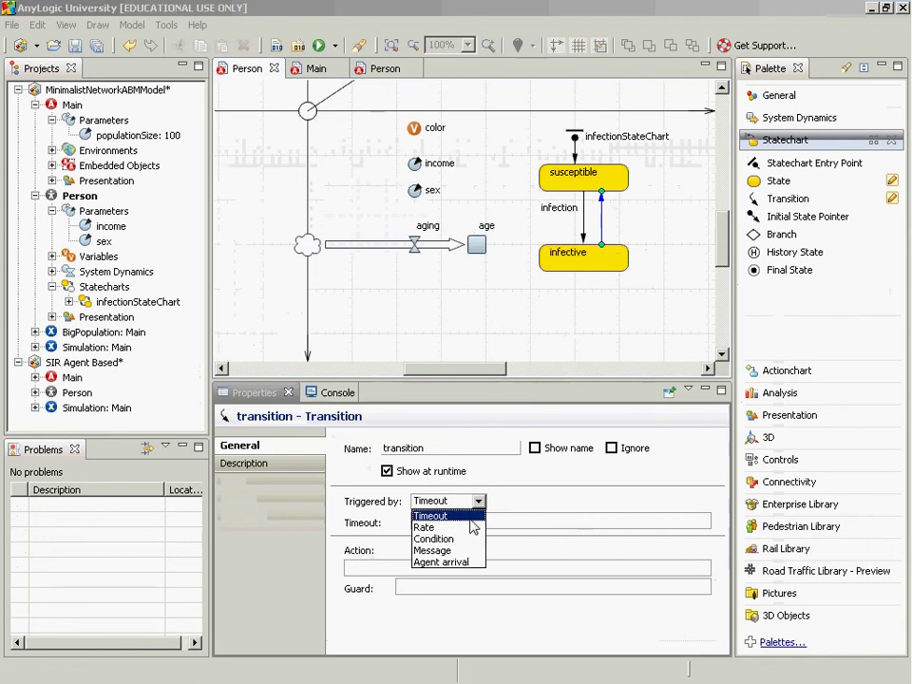
{"action": "left_click", "coordinate": [472, 527]}
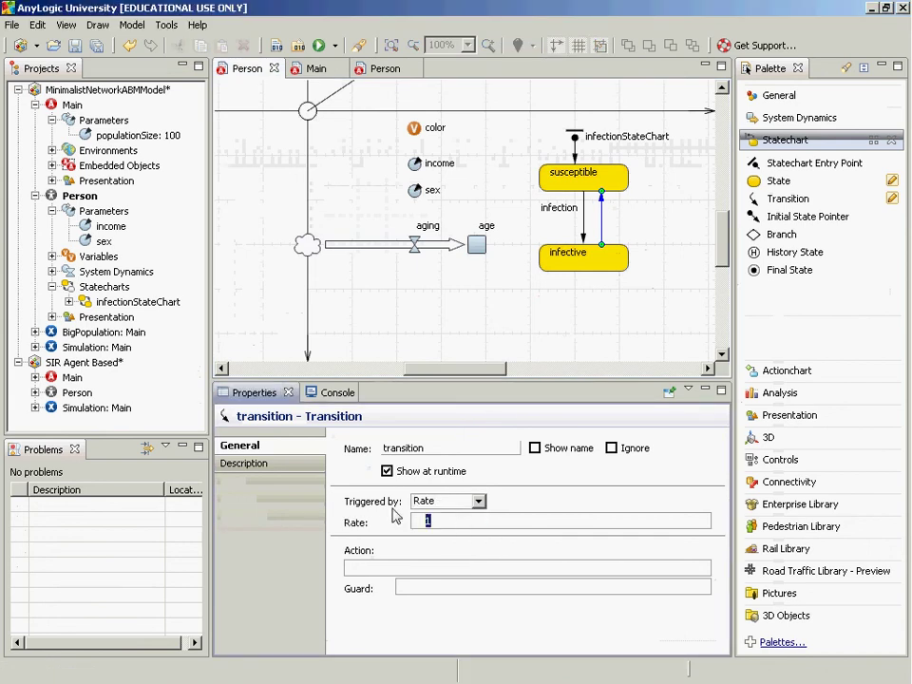
{"action": "type", "text": "0.2"}
{"action": "key", "text": "BackSpace"}
{"action": "type", "text": "1"}
Step: Change the trigger of the infection transition from susceptible to infective to Rate
{"action": "left_click", "coordinate": [584, 220]}
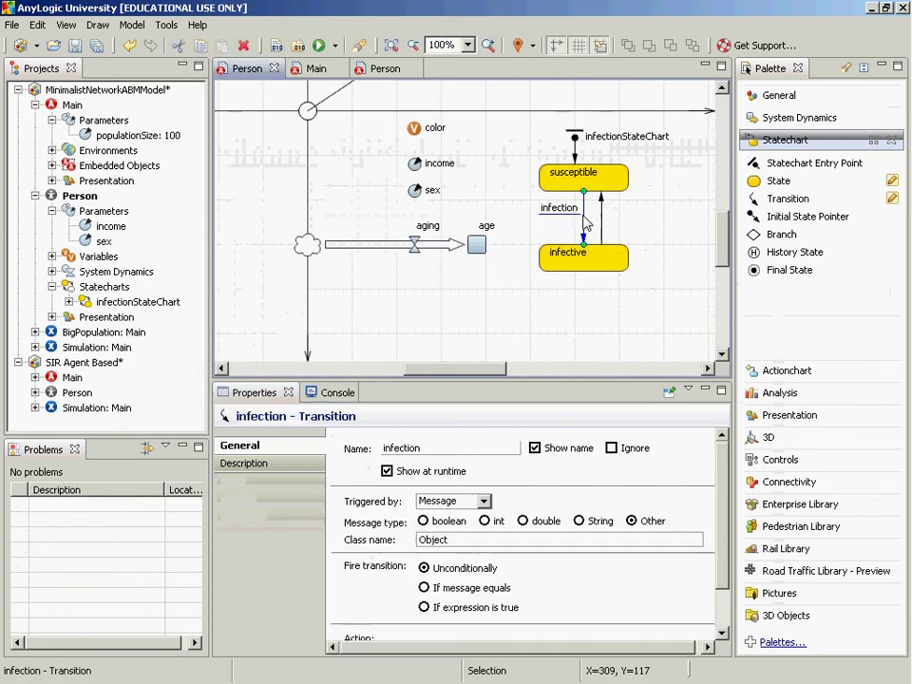
{"action": "left_click", "coordinate": [483, 500]}
{"action": "left_click", "coordinate": [454, 525]}
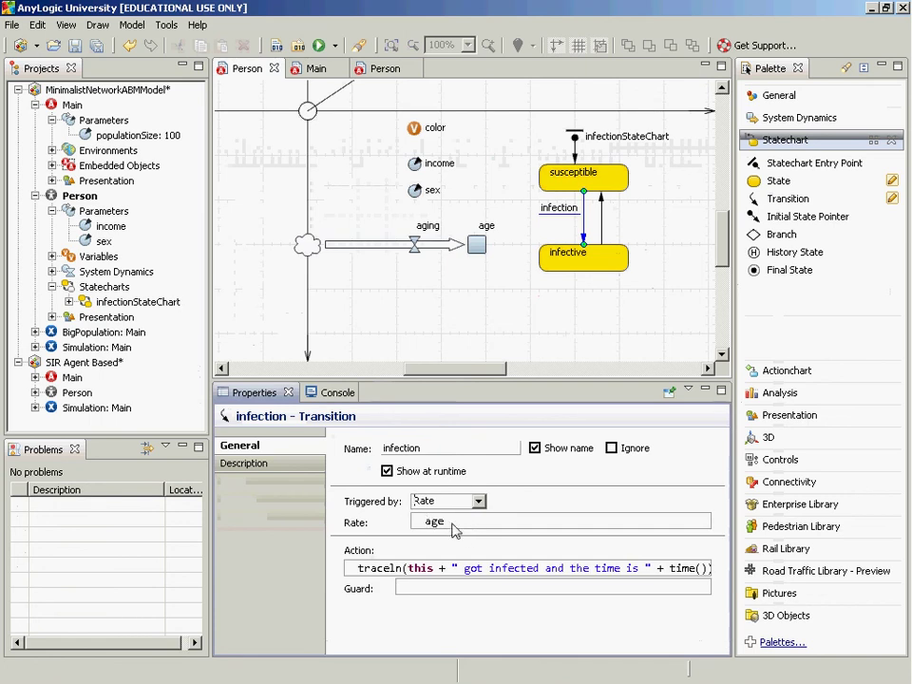
Step: Set the rate of the infection transition from susceptible to infective to 0.01
{"action": "double_click", "coordinate": [454, 528]}
{"action": "type", "text": "0.01"}
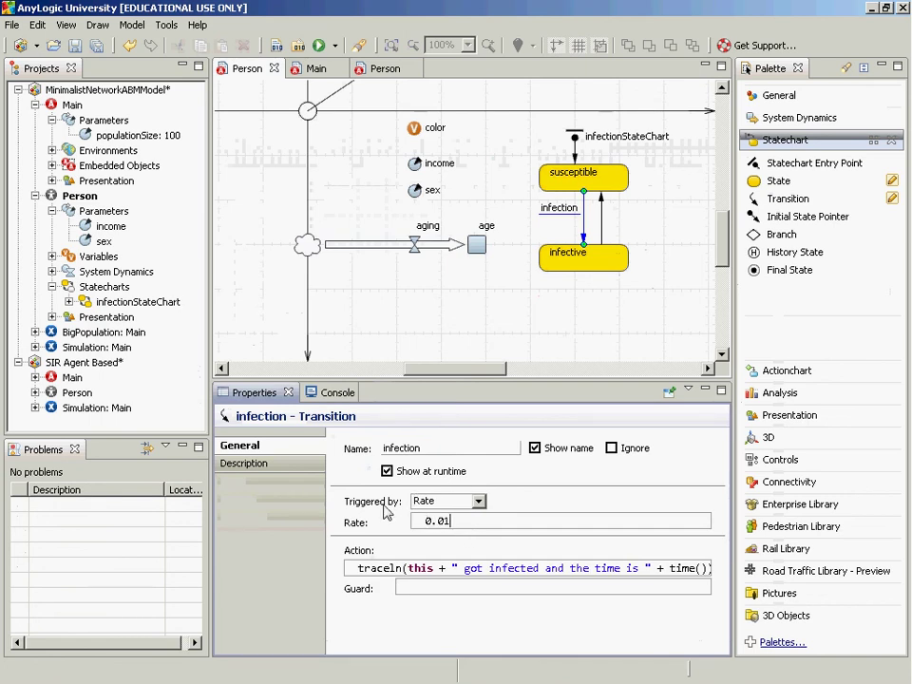
{"action": "left_click", "coordinate": [501, 302]}
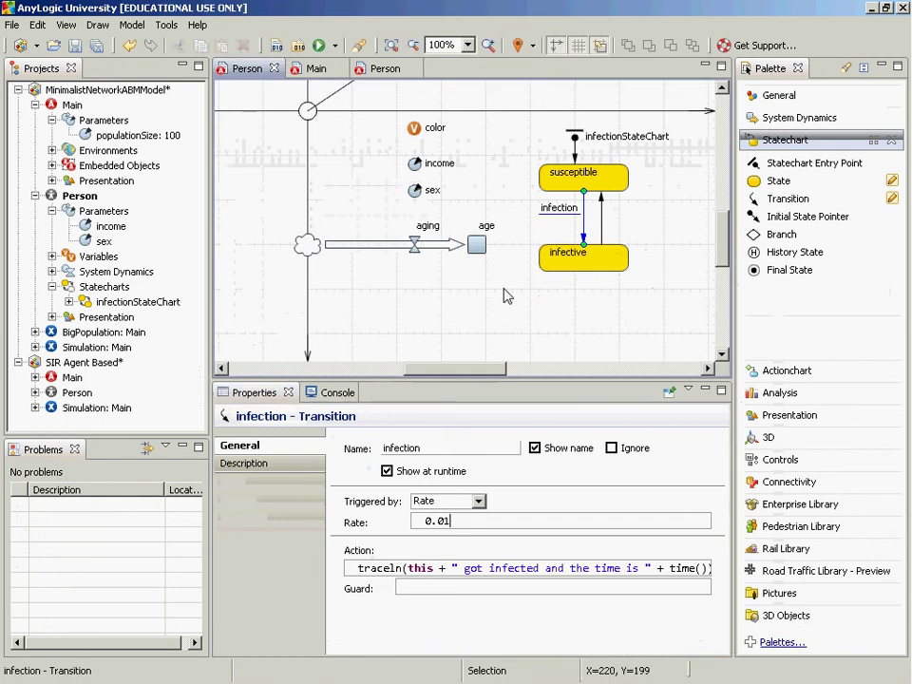
Step: Delete the age stock and the aging flow from the Person class
{"action": "left_click_drag", "start_coordinate": [508, 271], "coordinate": [263, 213]}
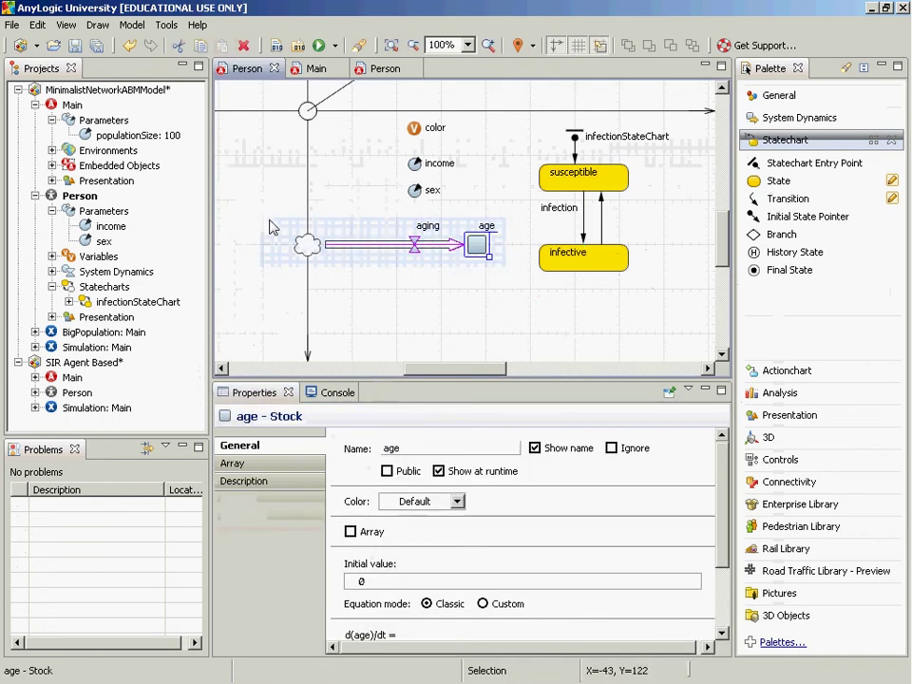
{"action": "key", "text": "Delete"}
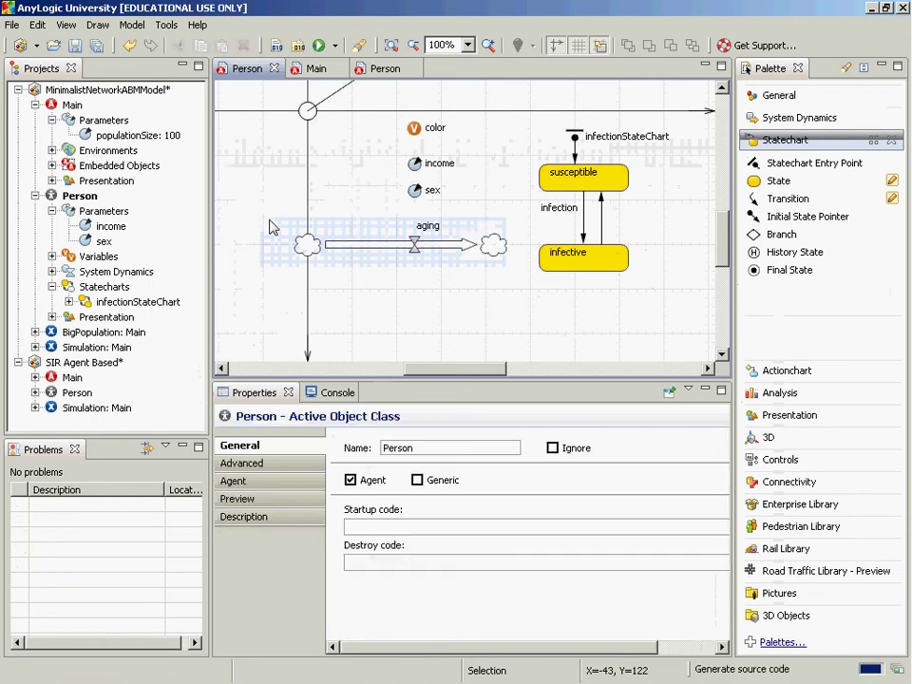
{"action": "left_click", "coordinate": [418, 244]}
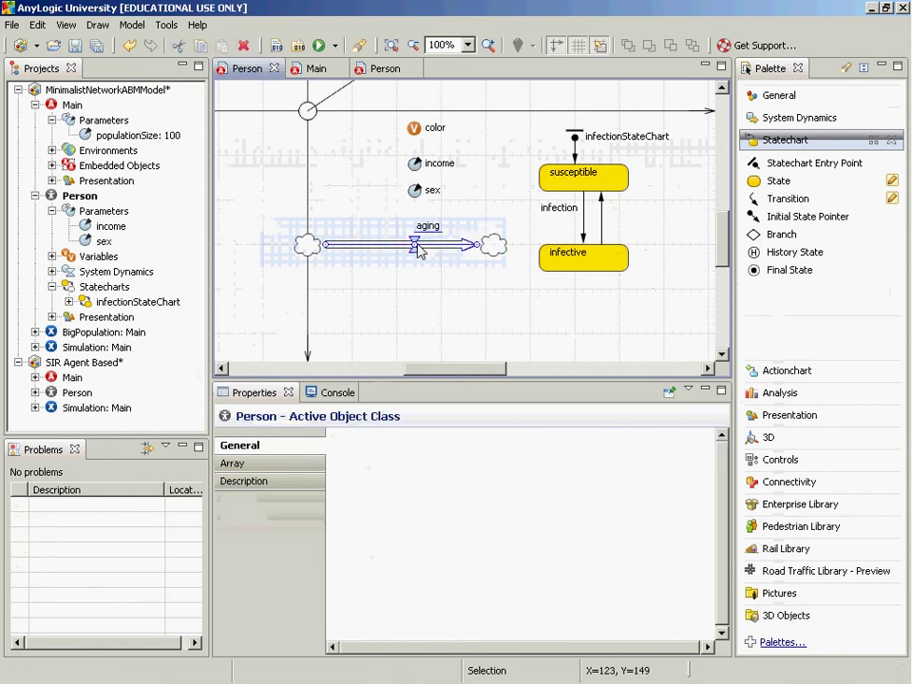
{"action": "key", "text": "Delete"}
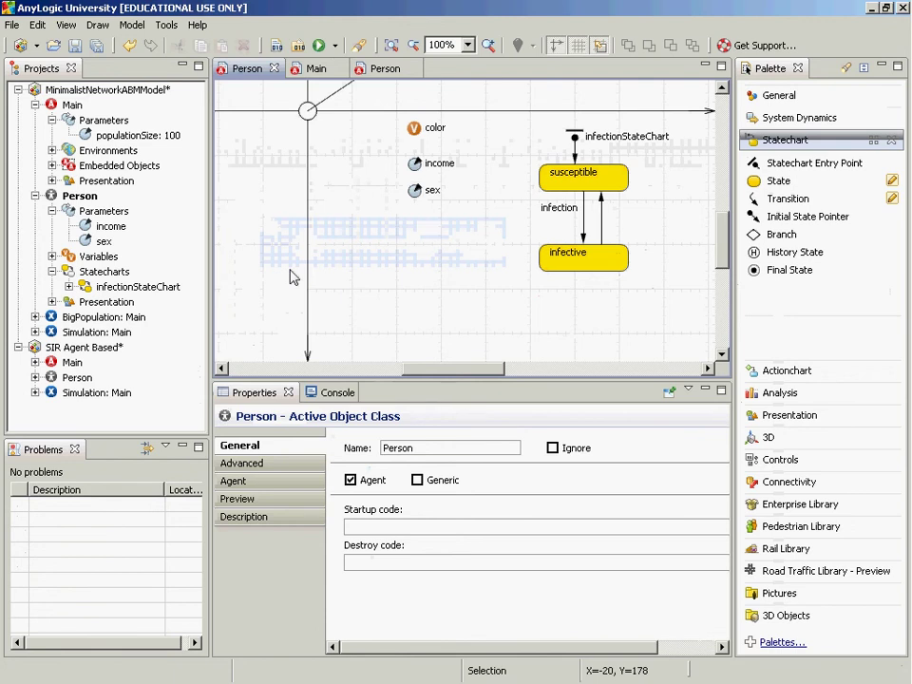
Step: Space the two transitions between susceptible and infective farther apart, with infection near the states' left edge and the return transition near the right
{"action": "left_click", "coordinate": [583, 233]}
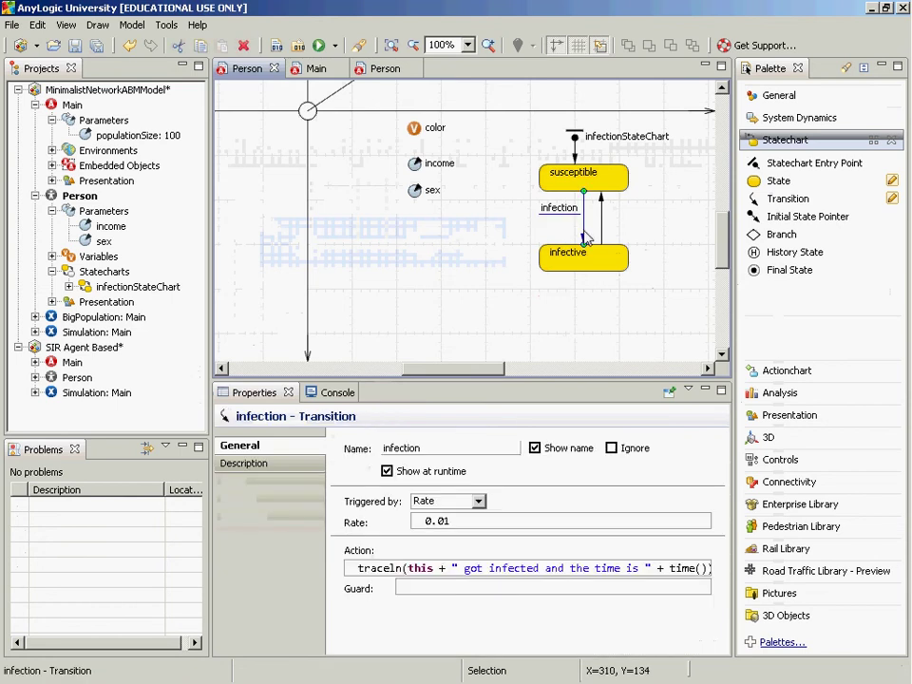
{"action": "left_click_drag", "start_coordinate": [585, 237], "coordinate": [627, 252]}
{"action": "left_click", "coordinate": [606, 237]}
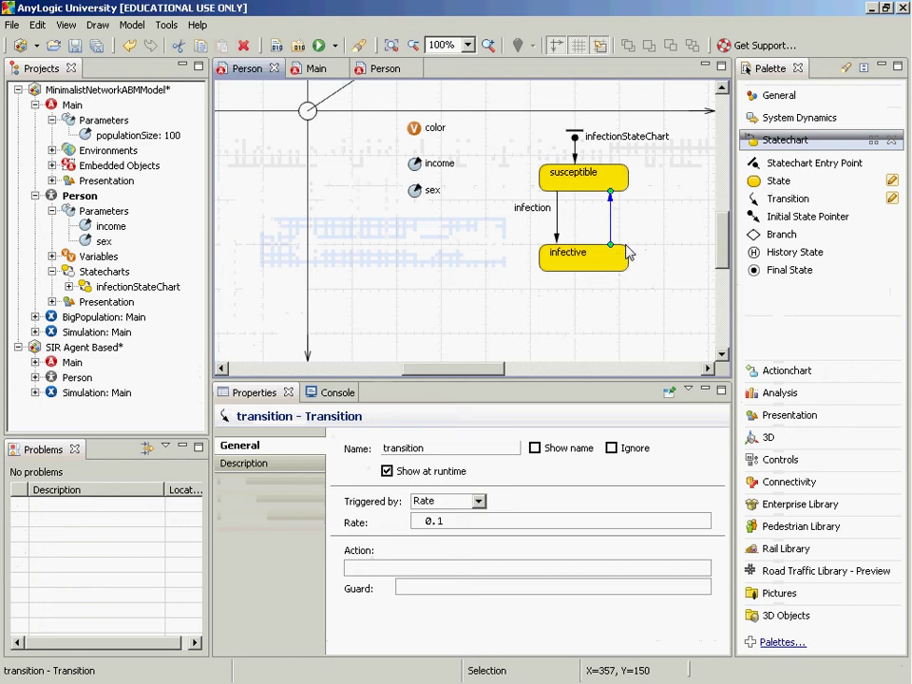
{"action": "key", "text": "alt+Tab"}
{"action": "key", "text": "alt+shift+Tab"}
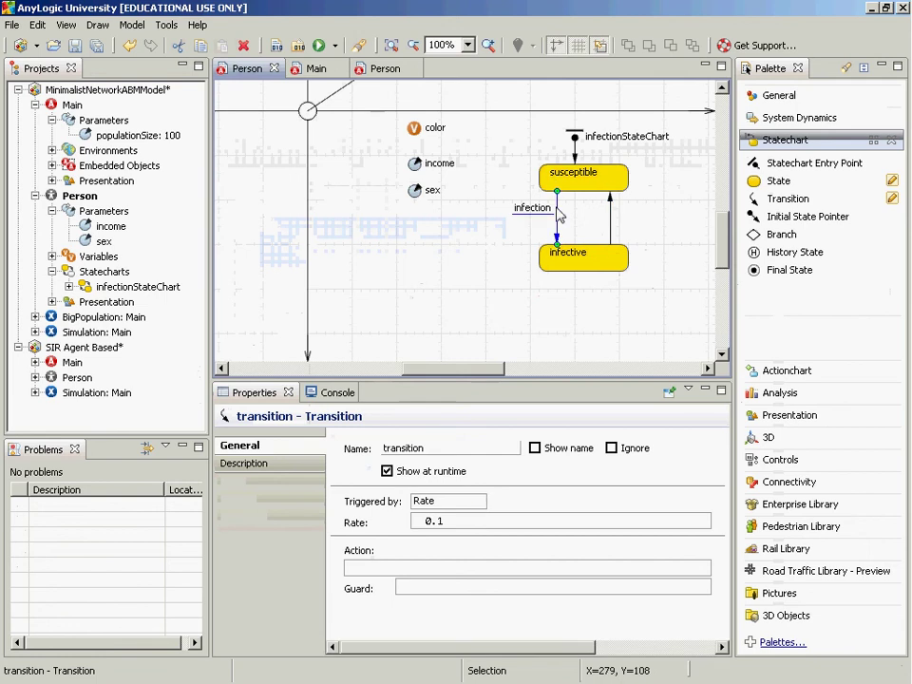
{"action": "left_click", "coordinate": [557, 211]}
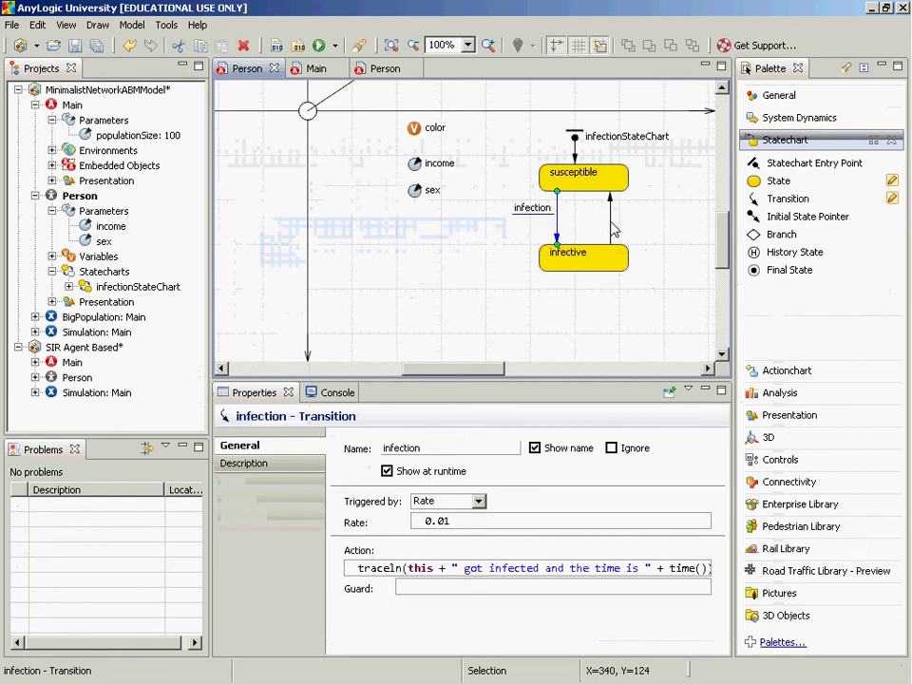
{"action": "left_click", "coordinate": [612, 229]}
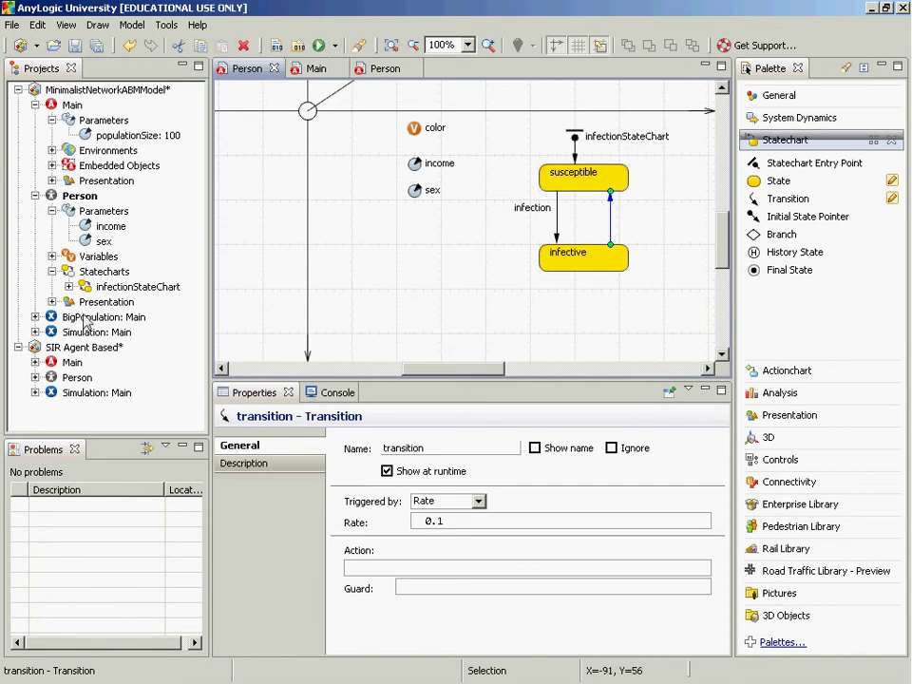
Step: Run the Simulation experiment of MinimalistNetworkABMModel, speed it up to x5 to watch the infections, and close the run window
{"action": "left_click", "coordinate": [71, 197]}
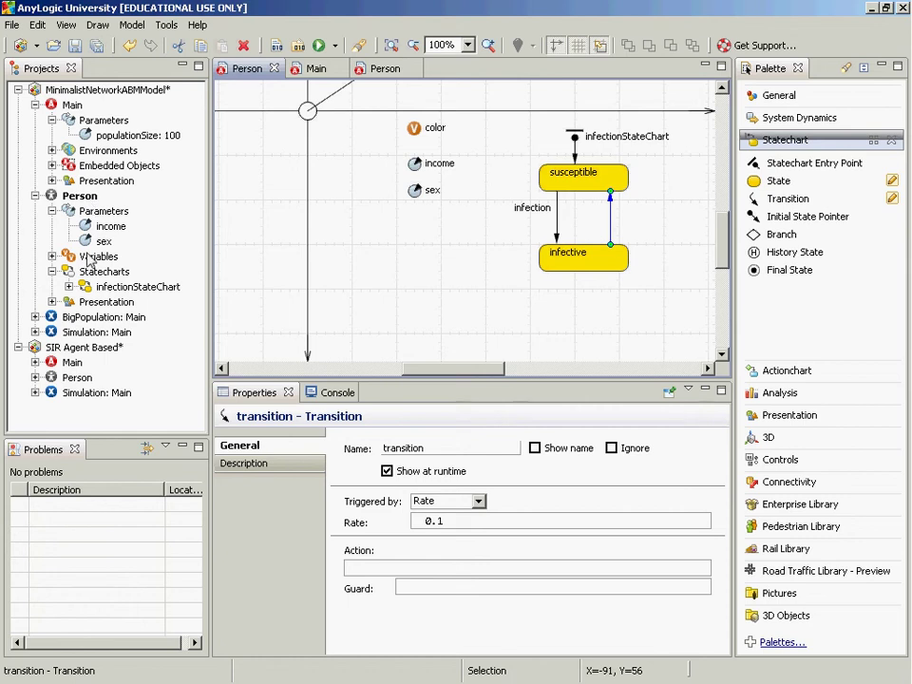
{"action": "right_click", "coordinate": [92, 335]}
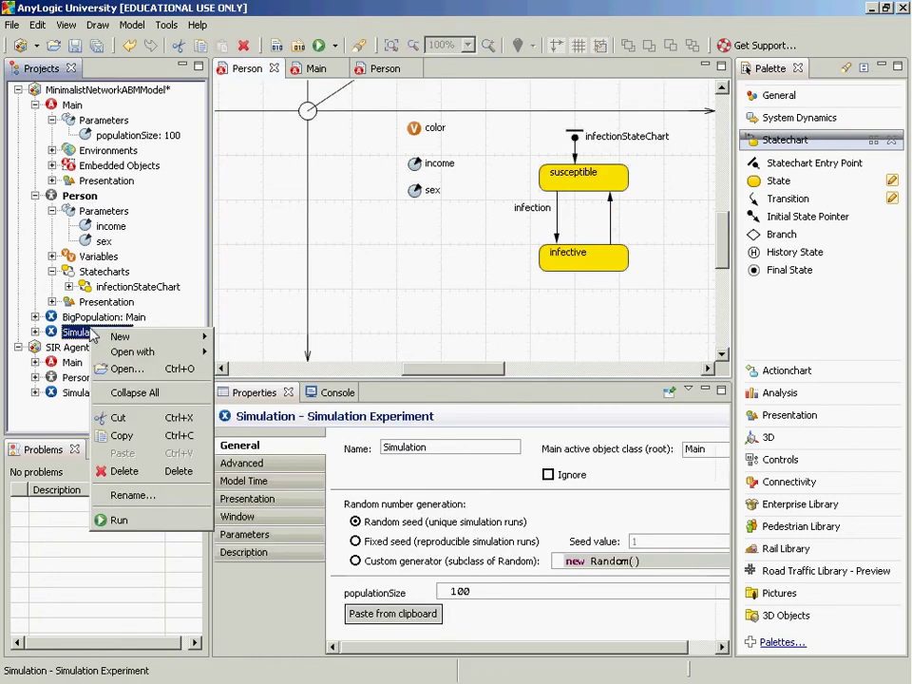
{"action": "left_click", "coordinate": [117, 521]}
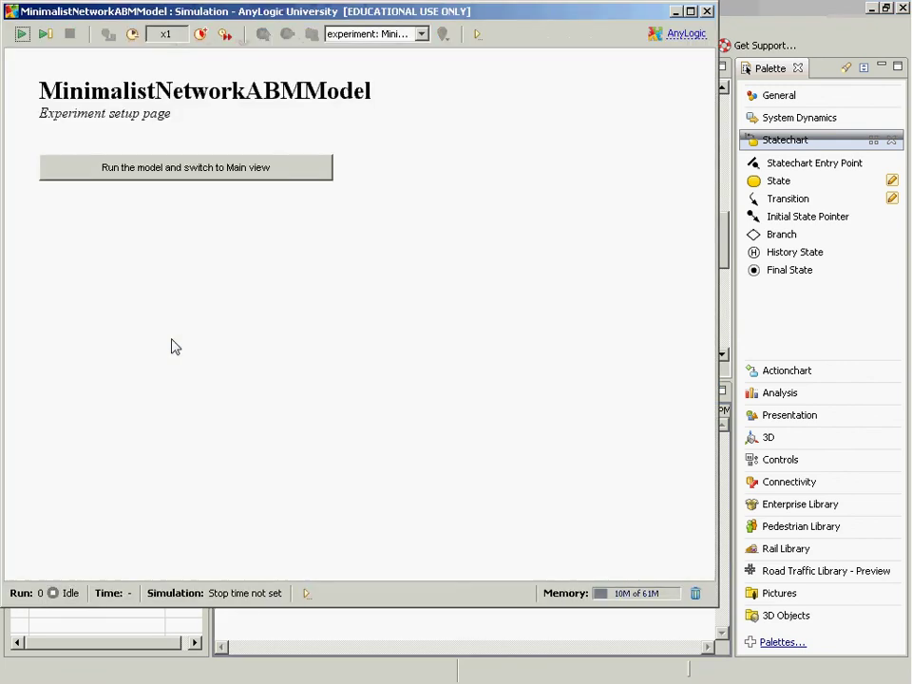
{"action": "left_click", "coordinate": [195, 174]}
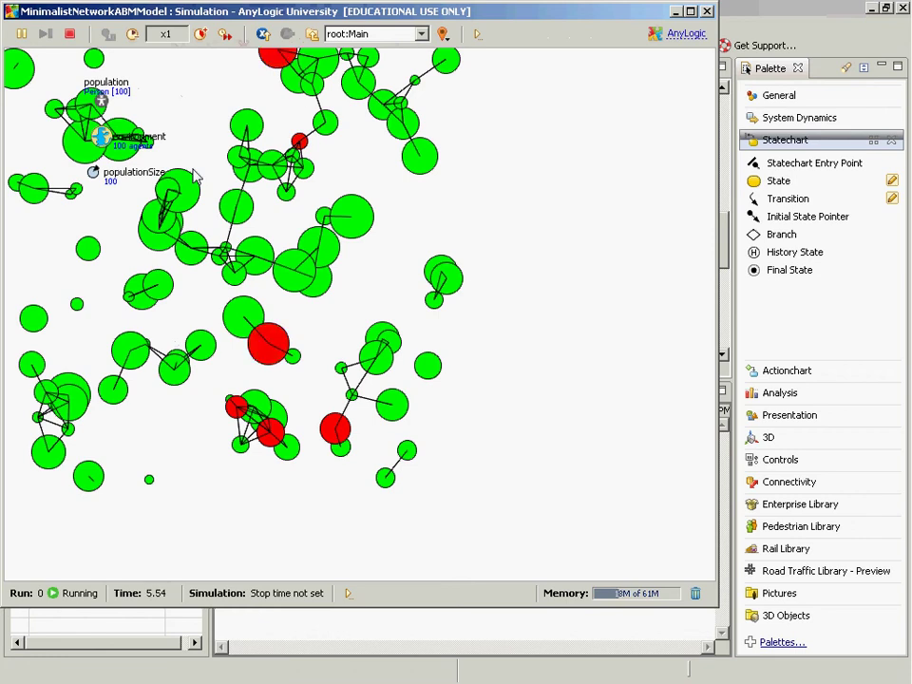
{"action": "left_click", "coordinate": [202, 35]}
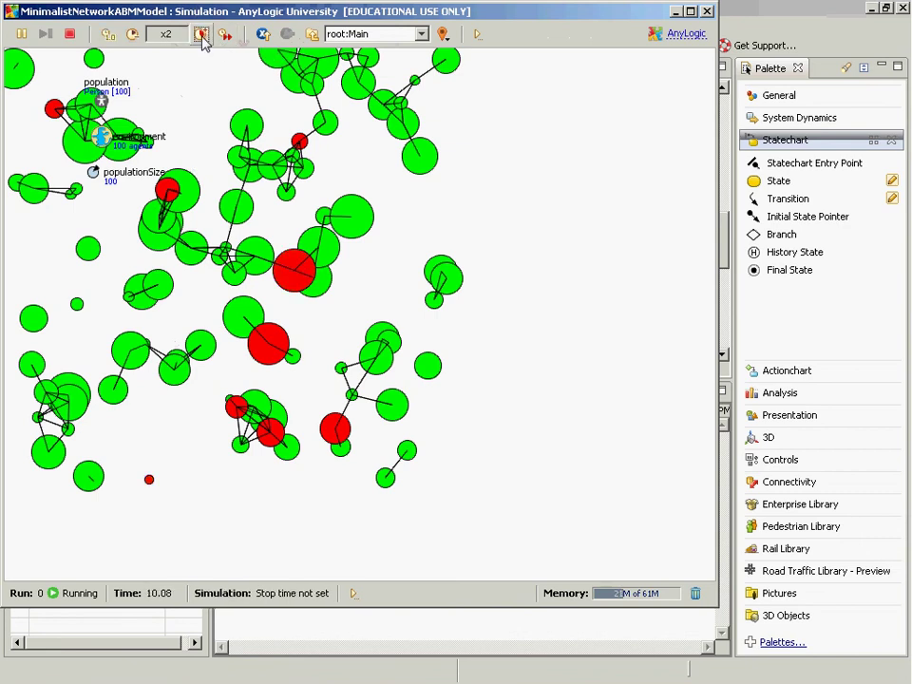
{"action": "left_click", "coordinate": [201, 35]}
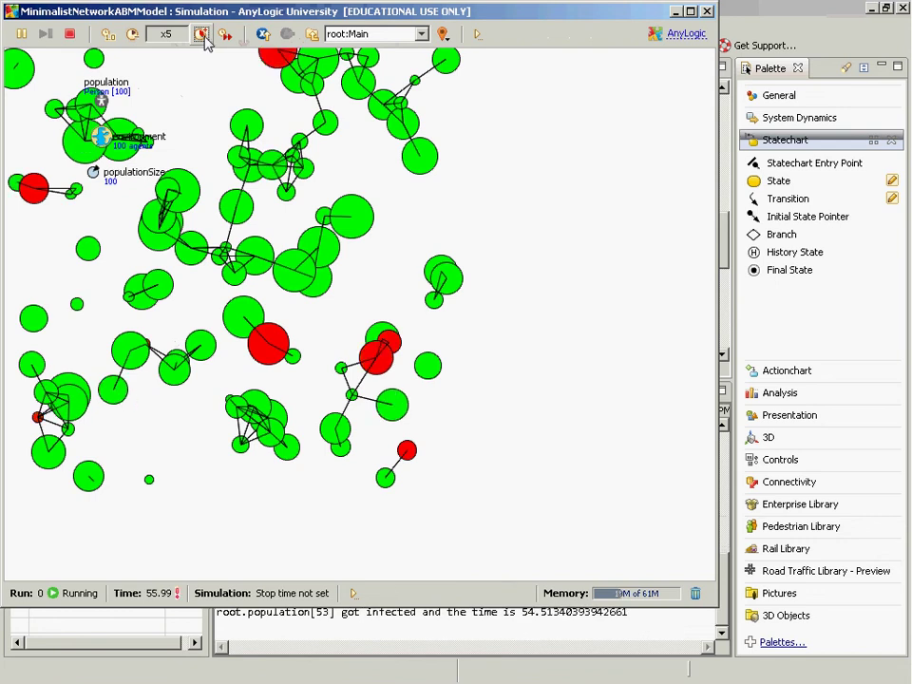
{"action": "left_click", "coordinate": [707, 12]}
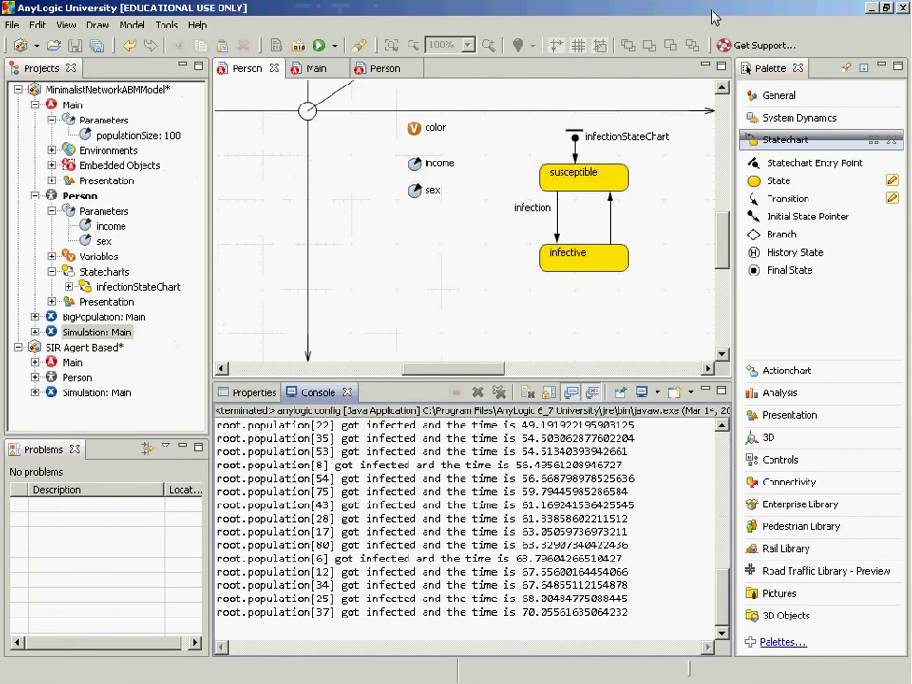
Step: Add a transition that starts at the infective state's lower edge and ends on its upper edge, and dismiss the save error
{"action": "key", "text": "alt+Tab"}
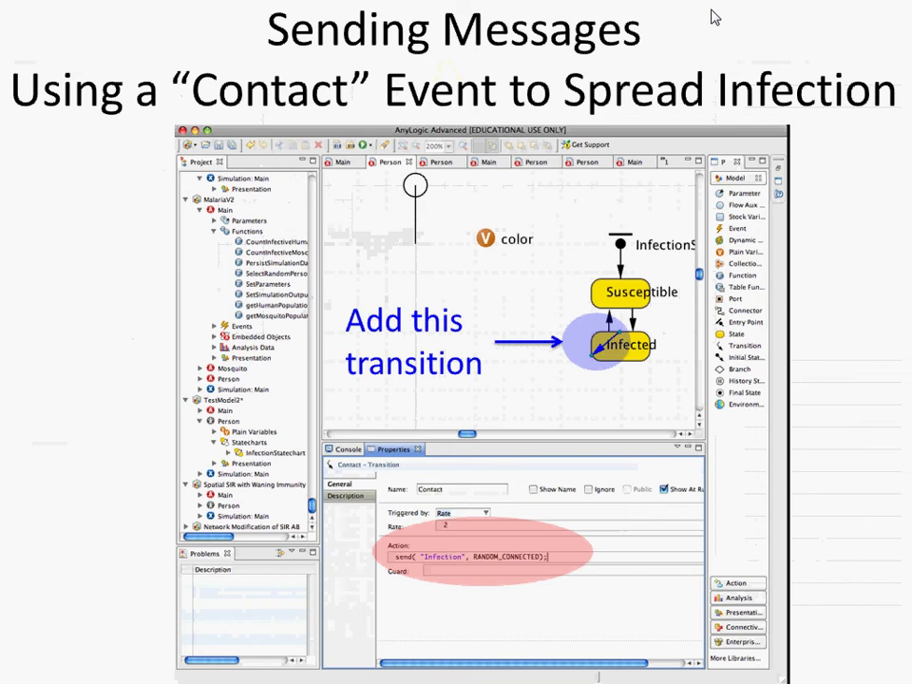
{"action": "key", "text": "super+Tab"}
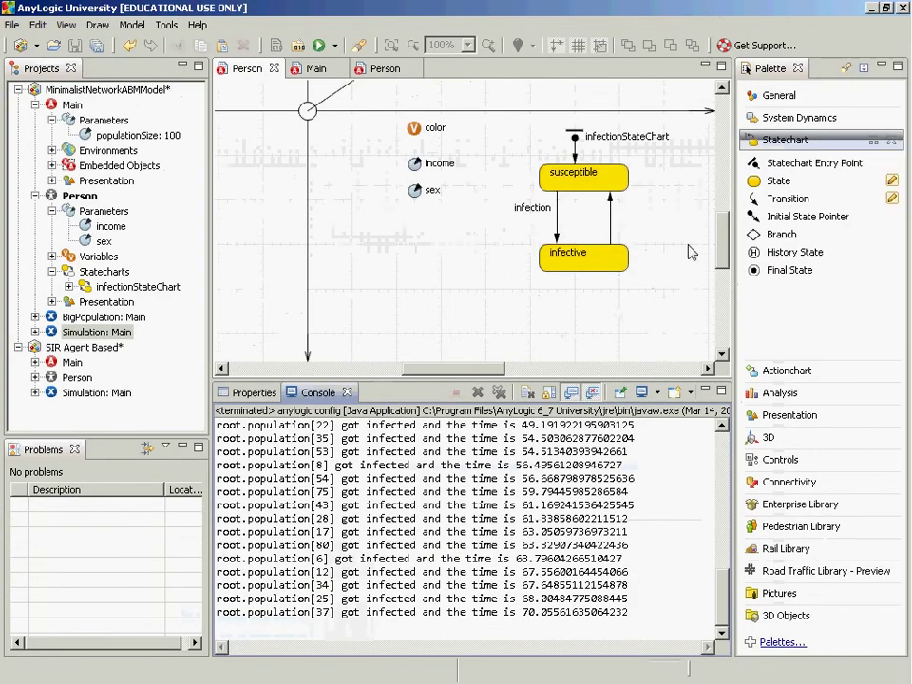
{"action": "left_click", "coordinate": [788, 199]}
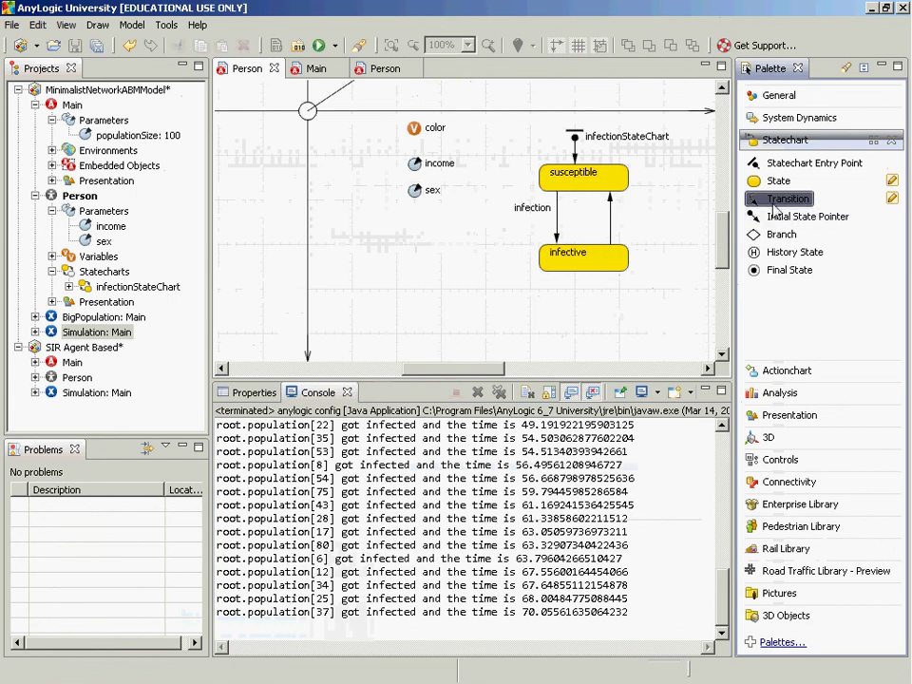
{"action": "left_click", "coordinate": [646, 272]}
{"action": "left_click_drag", "start_coordinate": [646, 273], "coordinate": [593, 252]}
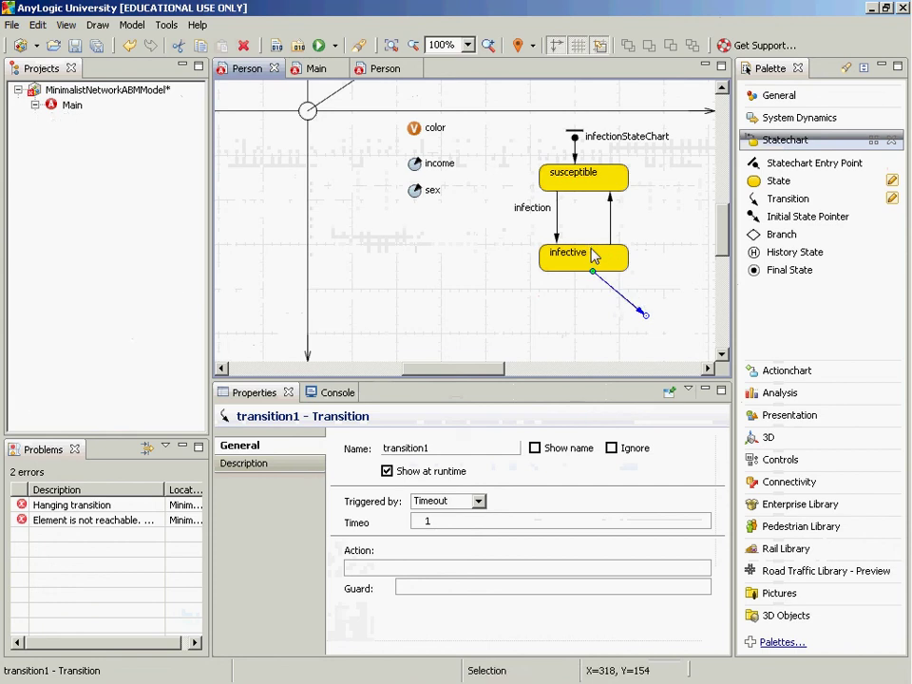
{"action": "left_click_drag", "start_coordinate": [646, 314], "coordinate": [619, 246]}
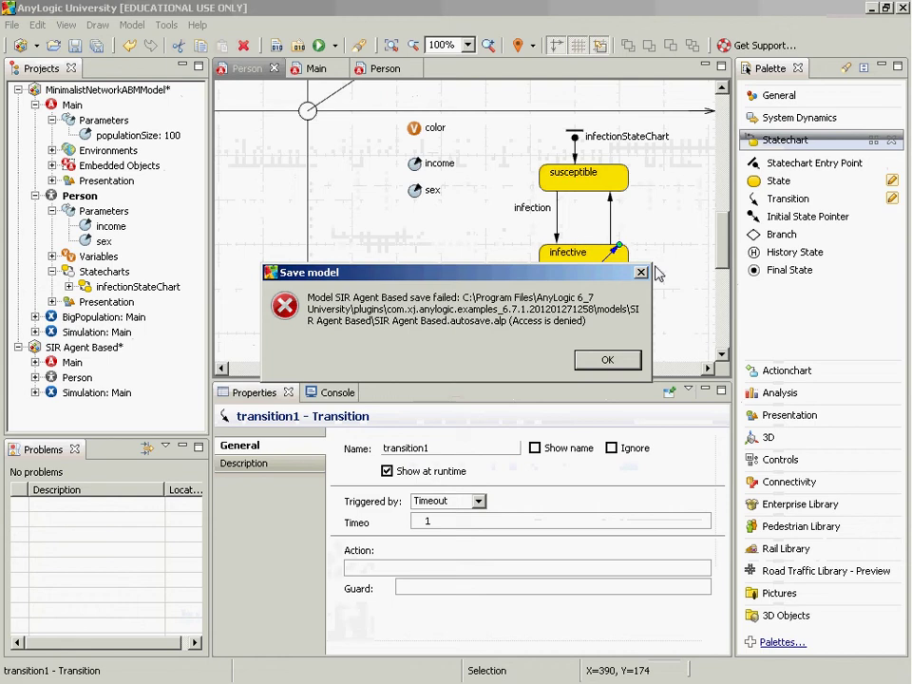
{"action": "left_click_drag", "start_coordinate": [578, 285], "coordinate": [529, 439]}
{"action": "left_click", "coordinate": [592, 425]}
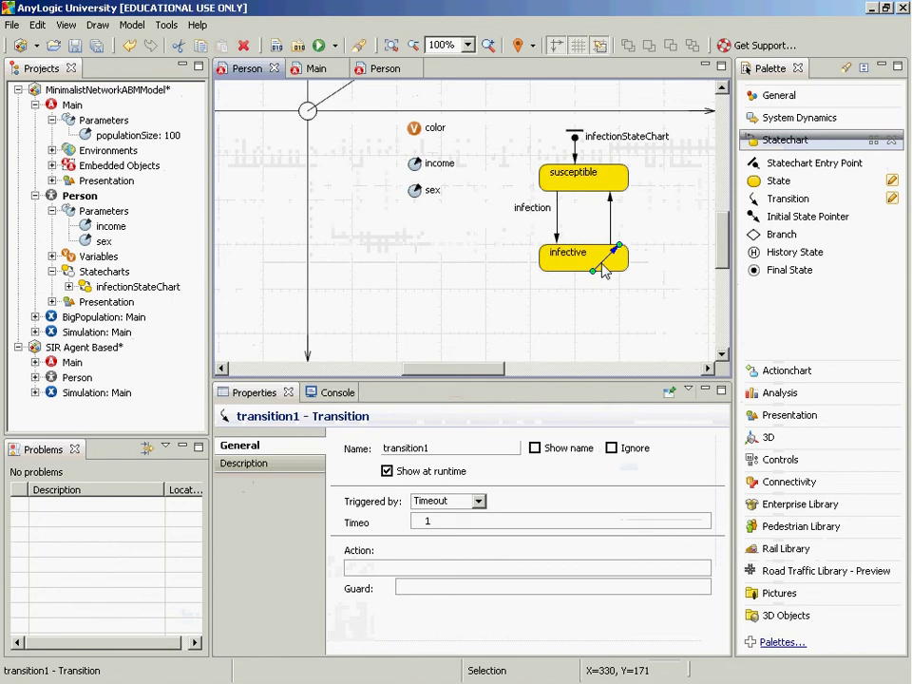
Step: Trigger the infective state's self-transition by Rate and set its rate to 2
{"action": "left_click", "coordinate": [602, 265]}
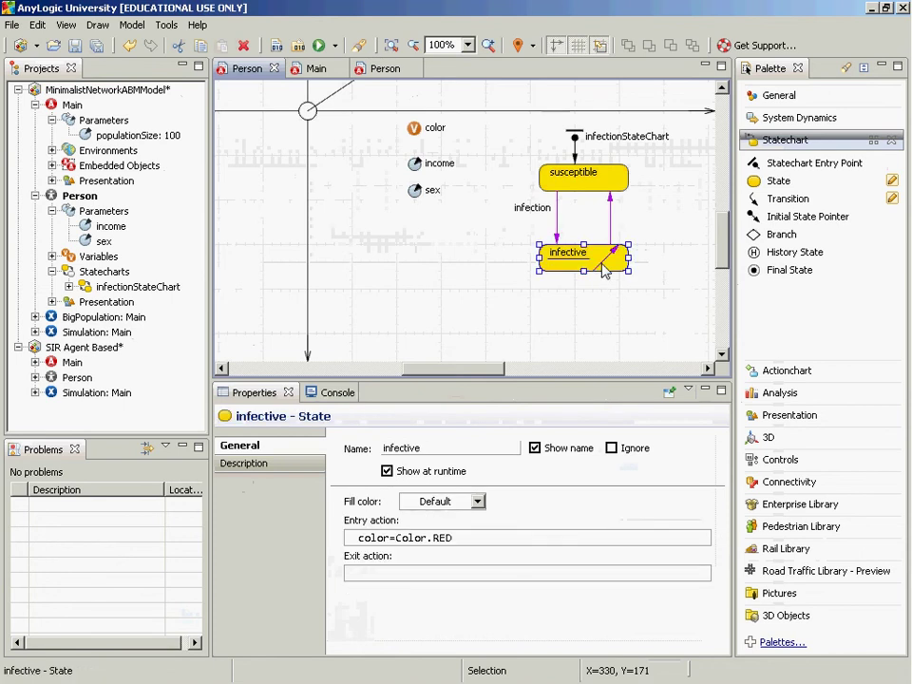
{"action": "left_click", "coordinate": [615, 262]}
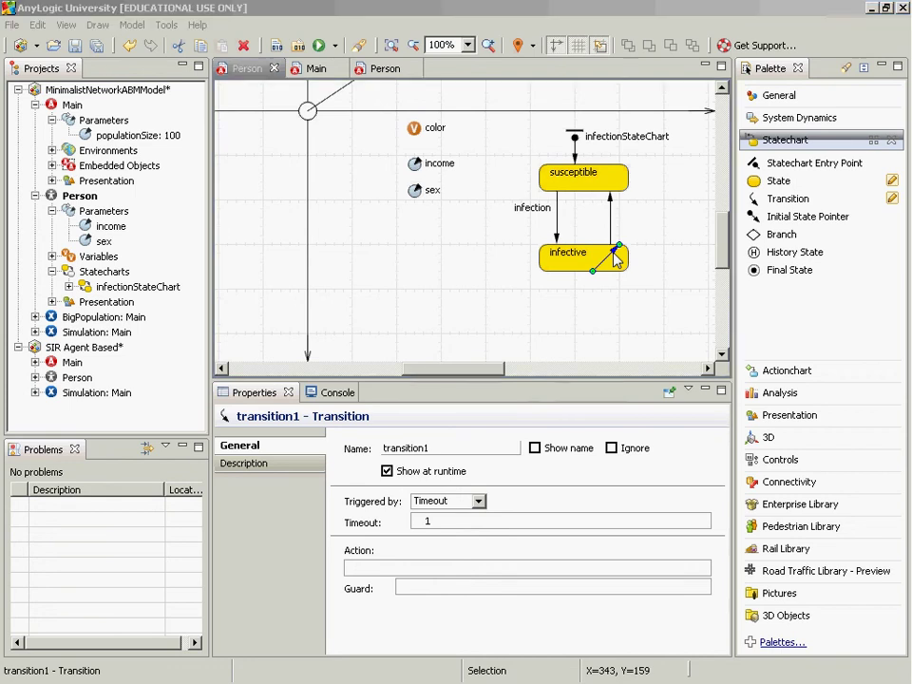
{"action": "key", "text": "alt+Tab"}
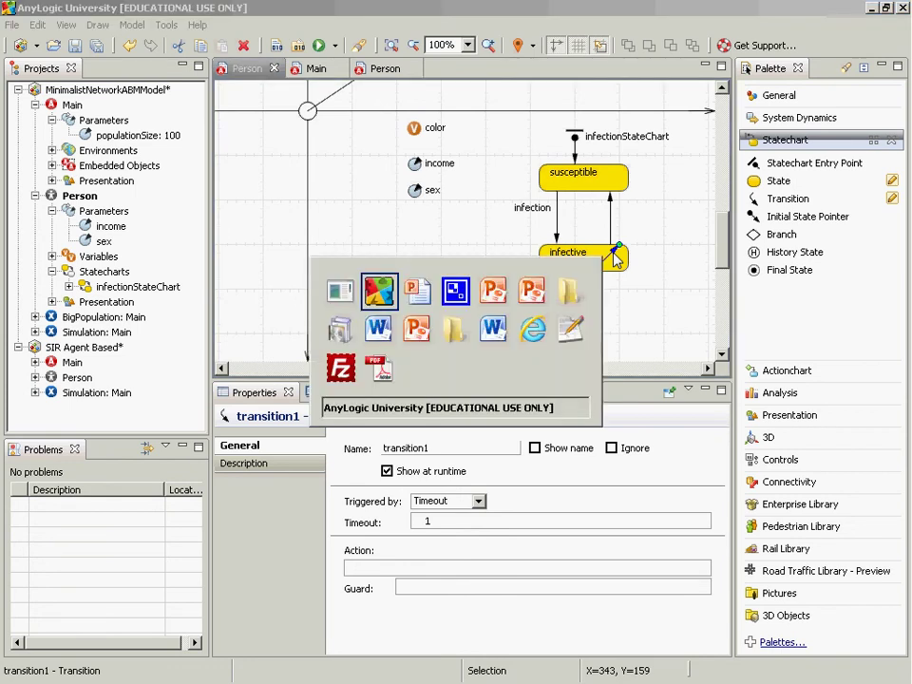
{"action": "key", "text": "alt+Tab"}
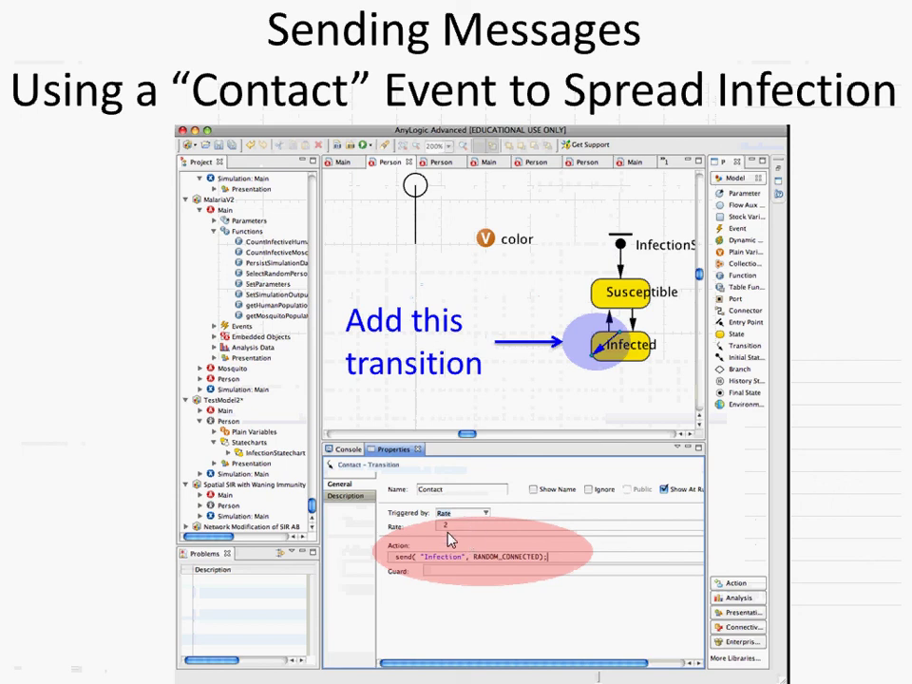
{"action": "key", "text": "alt+Tab"}
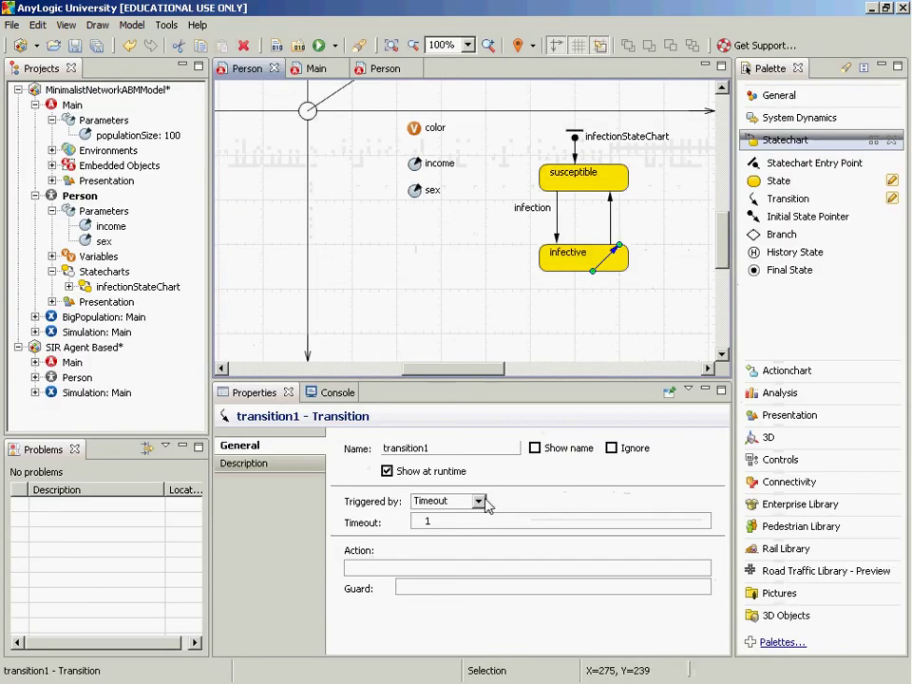
{"action": "left_click", "coordinate": [478, 502]}
{"action": "left_click", "coordinate": [452, 527]}
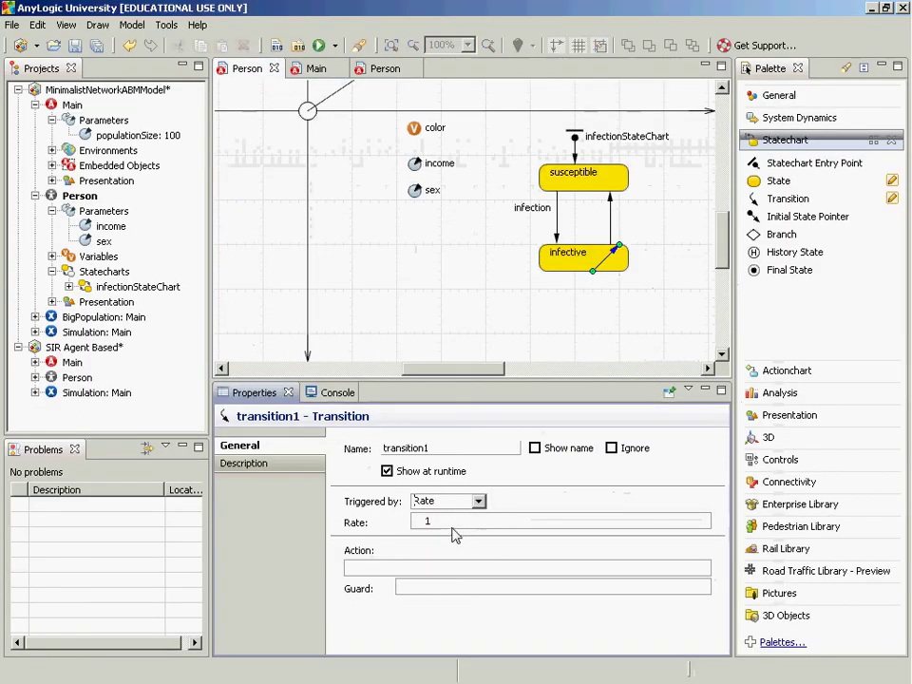
{"action": "double_click", "coordinate": [427, 522]}
{"action": "type", "text": "2"}
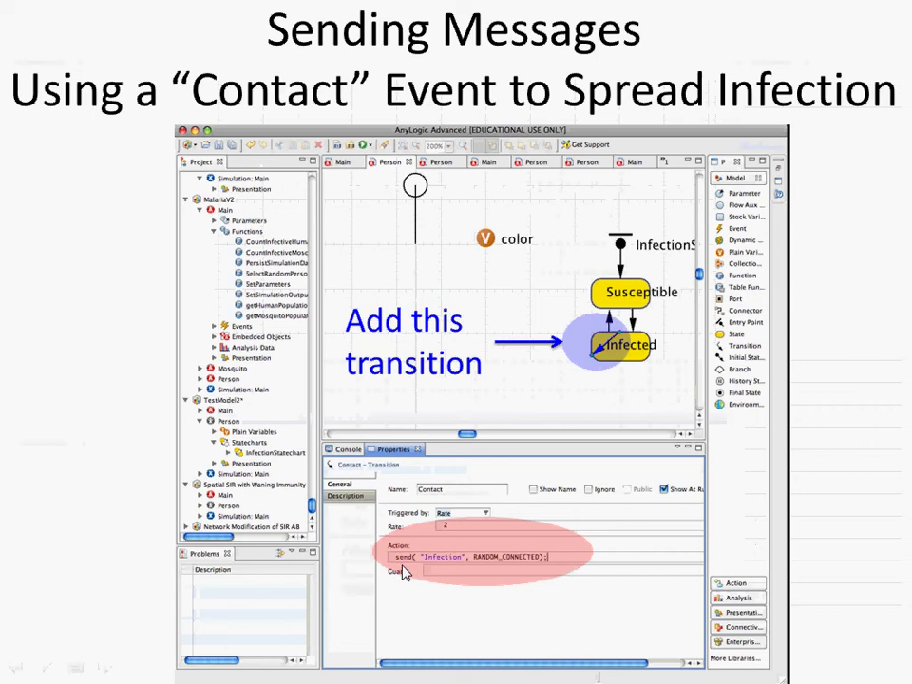
Step: Set the infective self-transition's action to this.send("Infection", RANDOM_CONNECTED)
{"action": "double_click", "coordinate": [443, 558]}
{"action": "key", "text": "alt+Tab"}
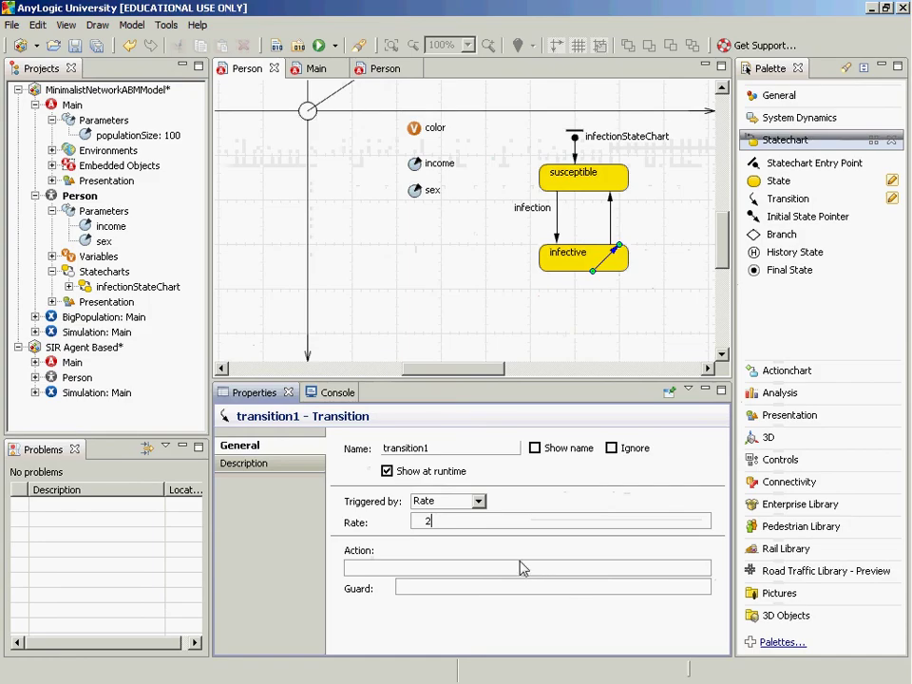
{"action": "left_click", "coordinate": [495, 572]}
{"action": "type", "text": "this.send("}
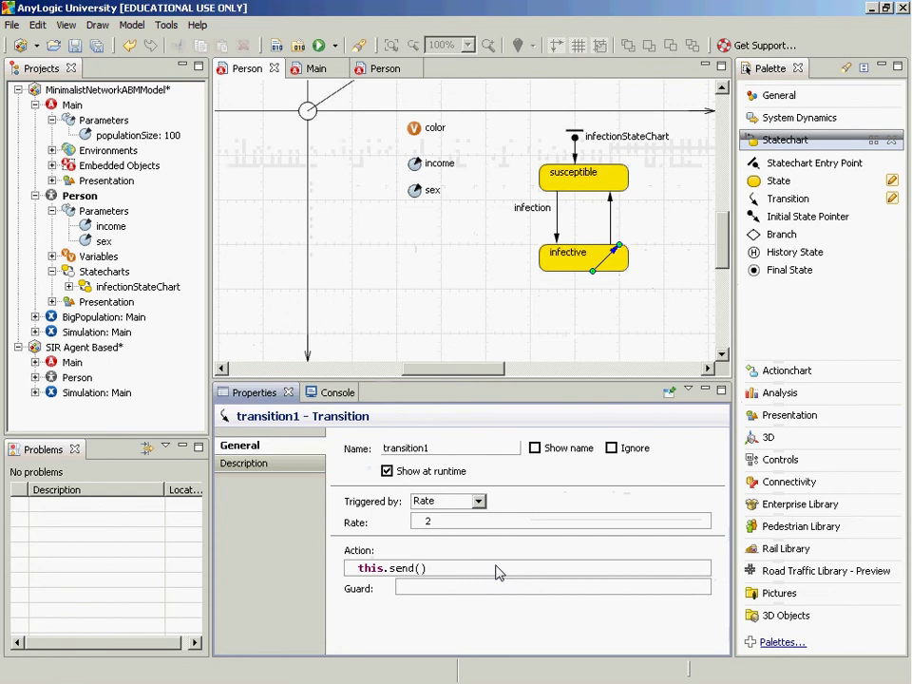
{"action": "type", "text": "\"Infection\", RA"}
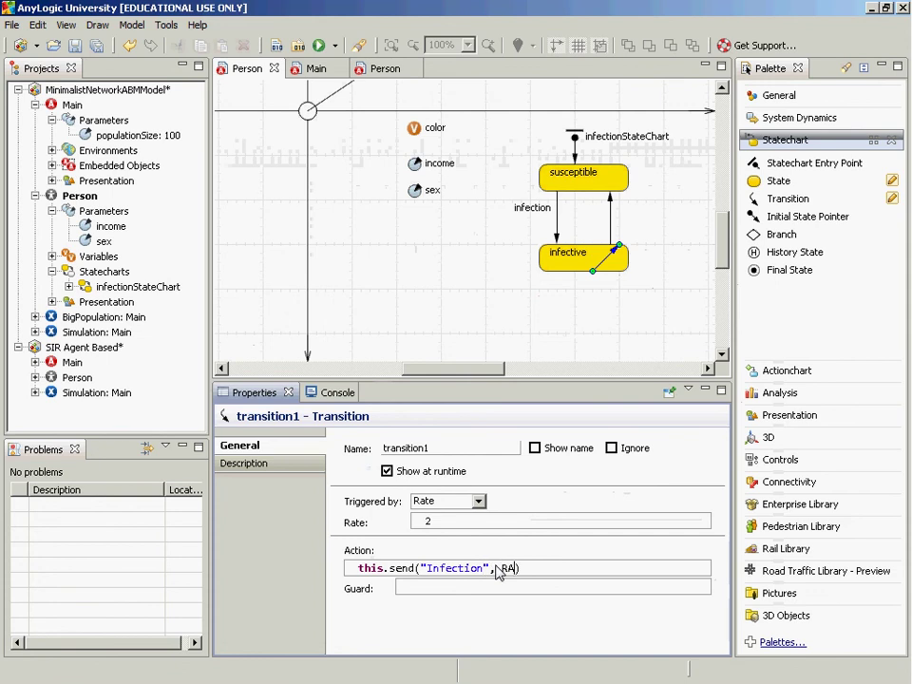
{"action": "type", "text": "NDOM_C"}
{"action": "key", "text": "ctrl+space"}
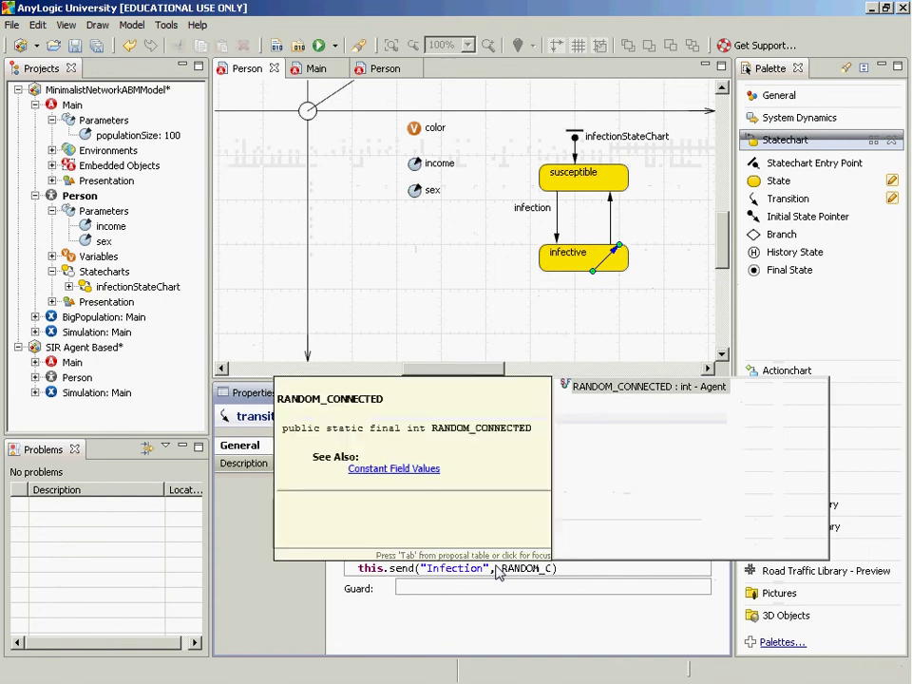
{"action": "key", "text": "Return"}
Step: Read the code-completion documentation for the send(Object msg, int mode) method used in the transition's action
{"action": "key", "text": "ctrl+Left"}
{"action": "key", "text": "ctrl+Left"}
{"action": "key", "text": "ctrl+Left"}
{"action": "key", "text": "ctrl+Left"}
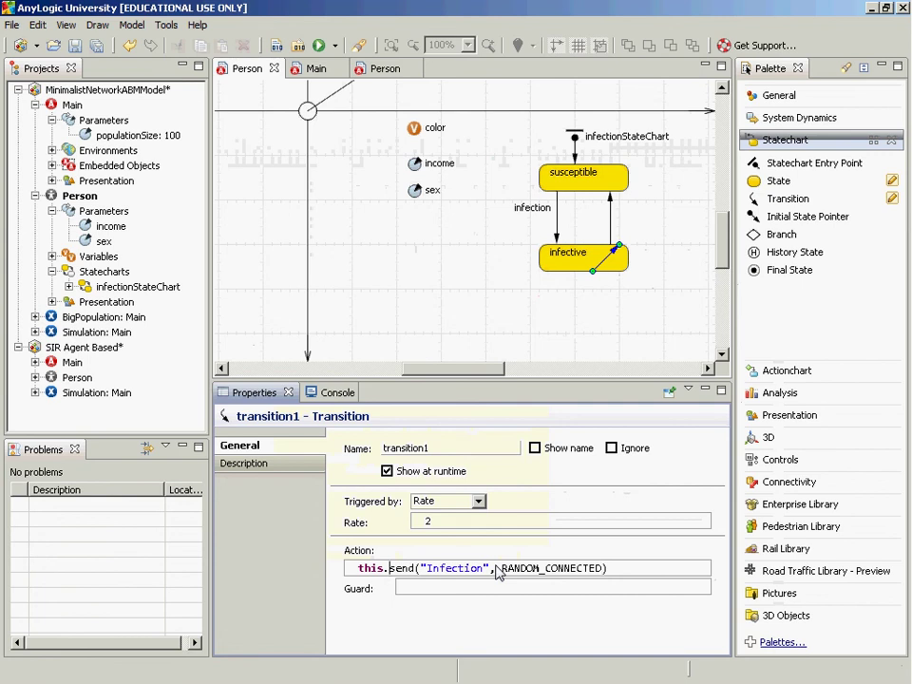
{"action": "key", "text": "Left"}
{"action": "key", "text": "ctrl+space"}
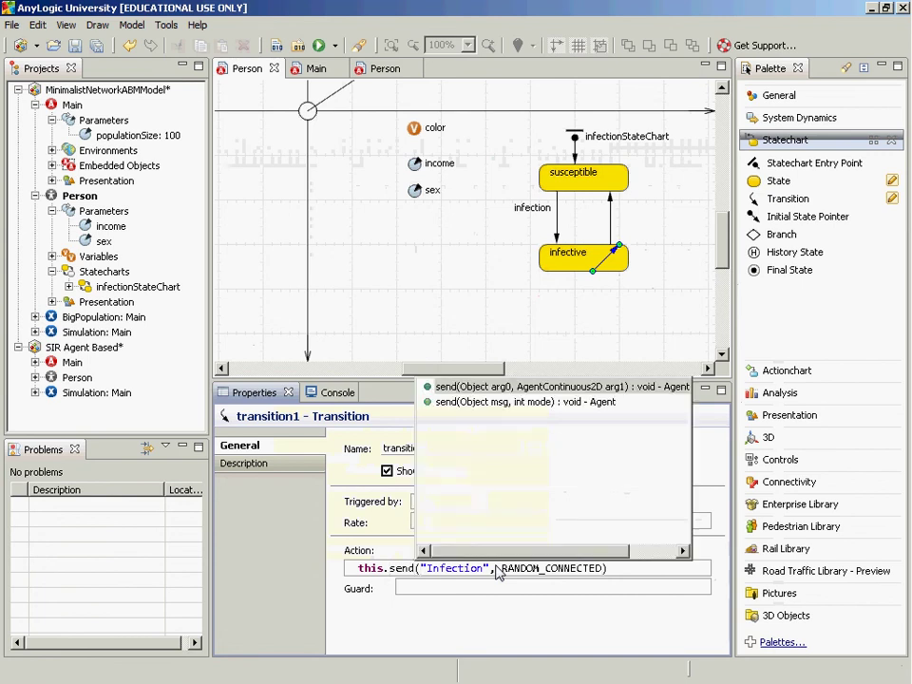
{"action": "left_click", "coordinate": [513, 409]}
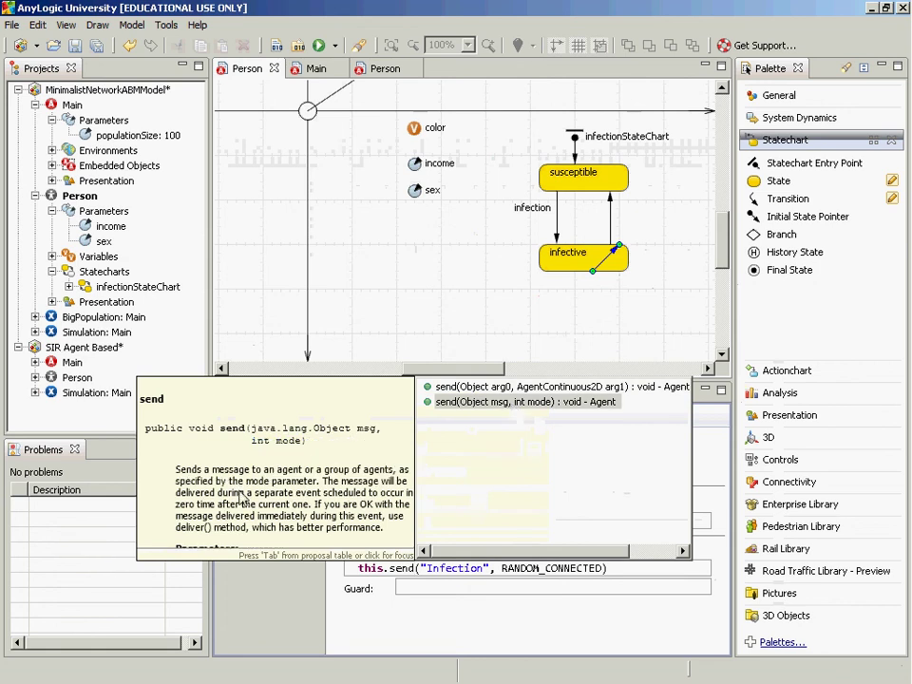
{"action": "left_click_drag", "start_coordinate": [254, 492], "coordinate": [300, 443]}
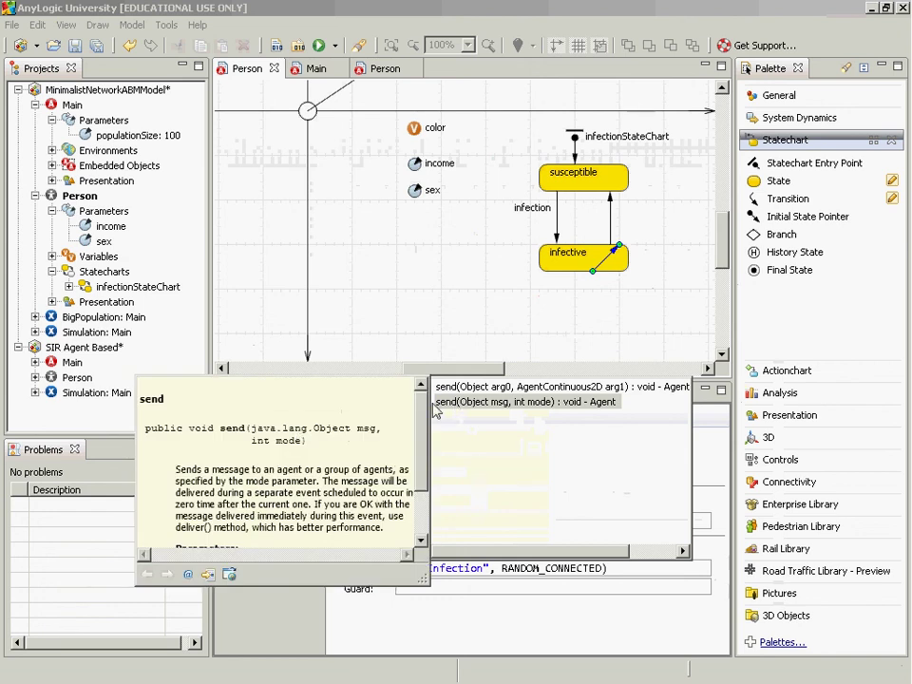
{"action": "scroll", "coordinate": [424, 475], "scroll_direction": "down", "scroll_amount": 3}
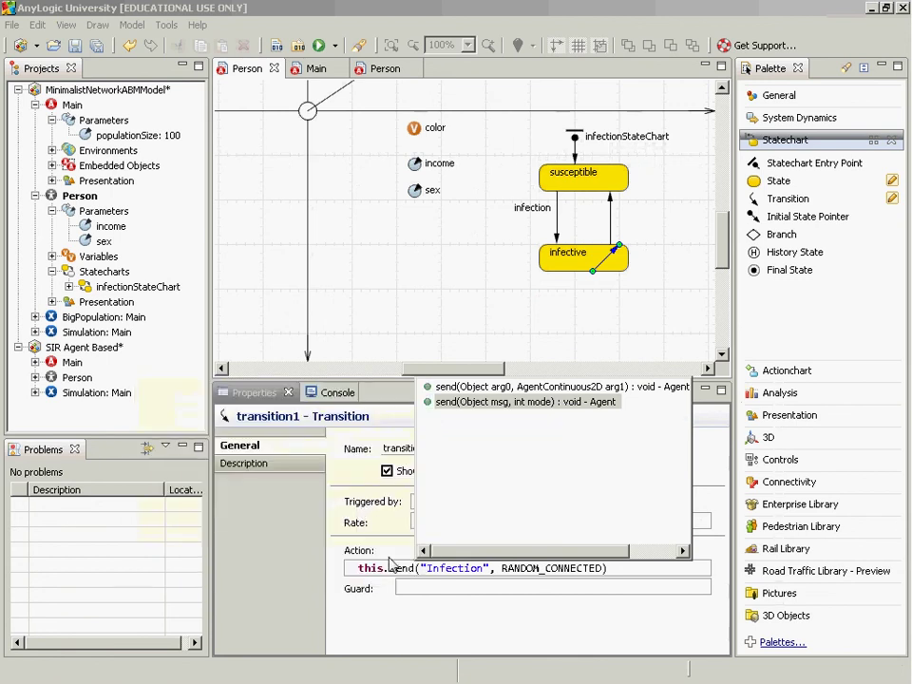
{"action": "left_click", "coordinate": [392, 569]}
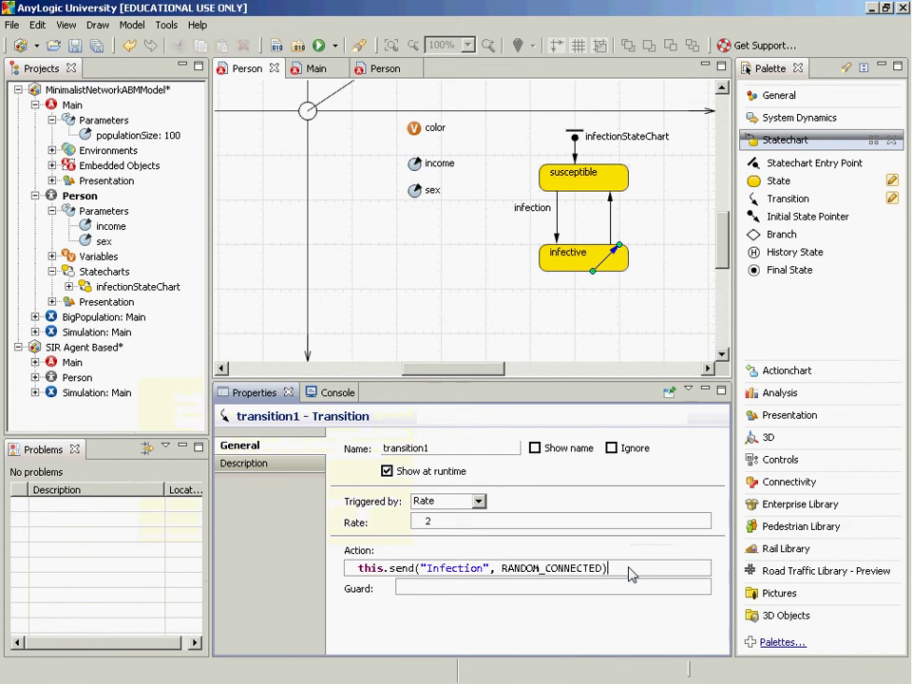
Step: Open Main of MinimalistNetworkABMModel and examine the environment's advanced space, layout and network settings, including the connection range
{"action": "left_click", "coordinate": [450, 300]}
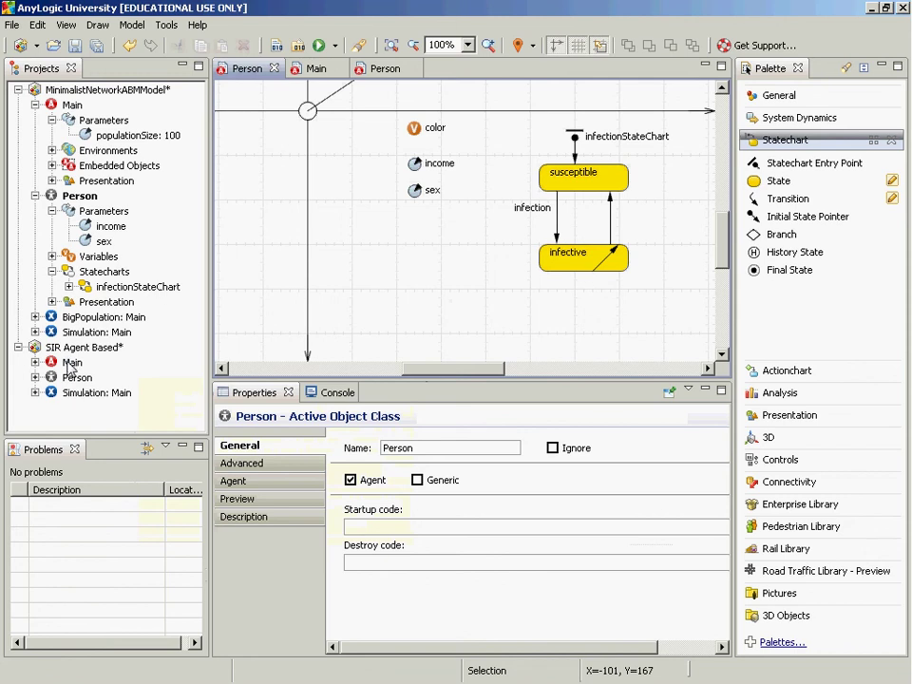
{"action": "double_click", "coordinate": [72, 363]}
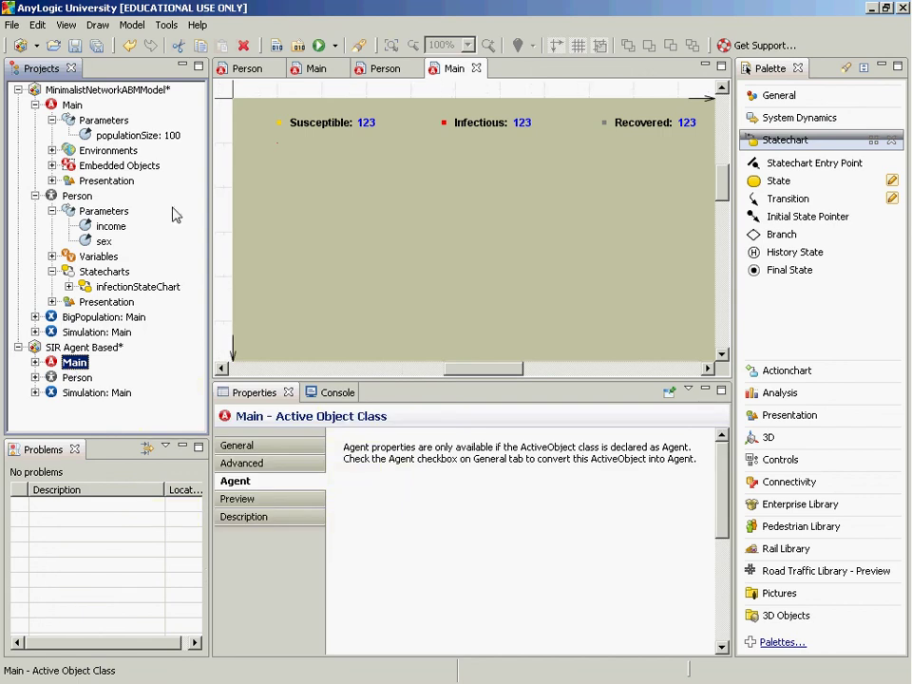
{"action": "left_click", "coordinate": [60, 90]}
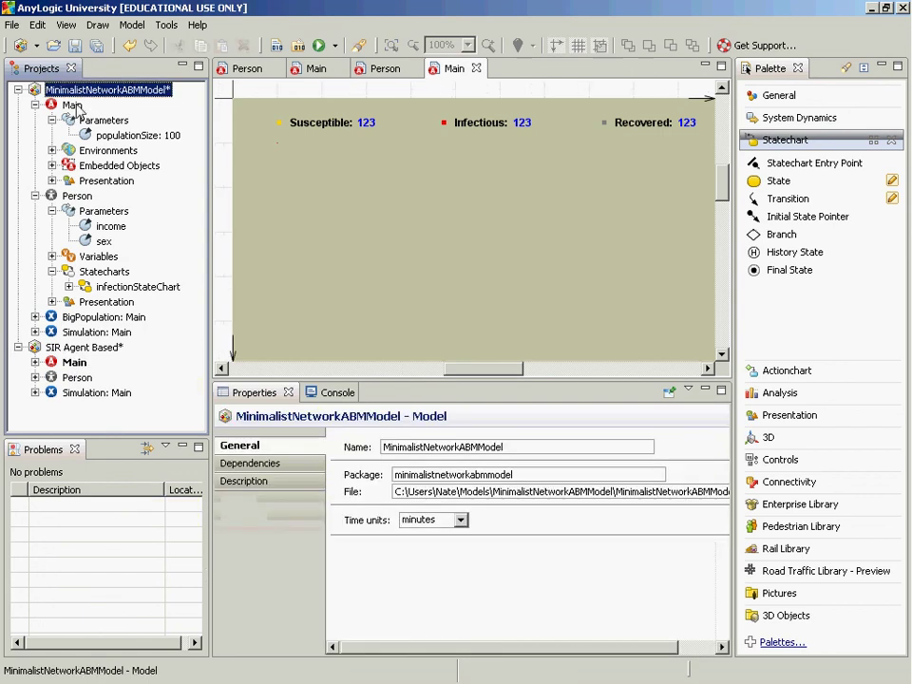
{"action": "double_click", "coordinate": [74, 104]}
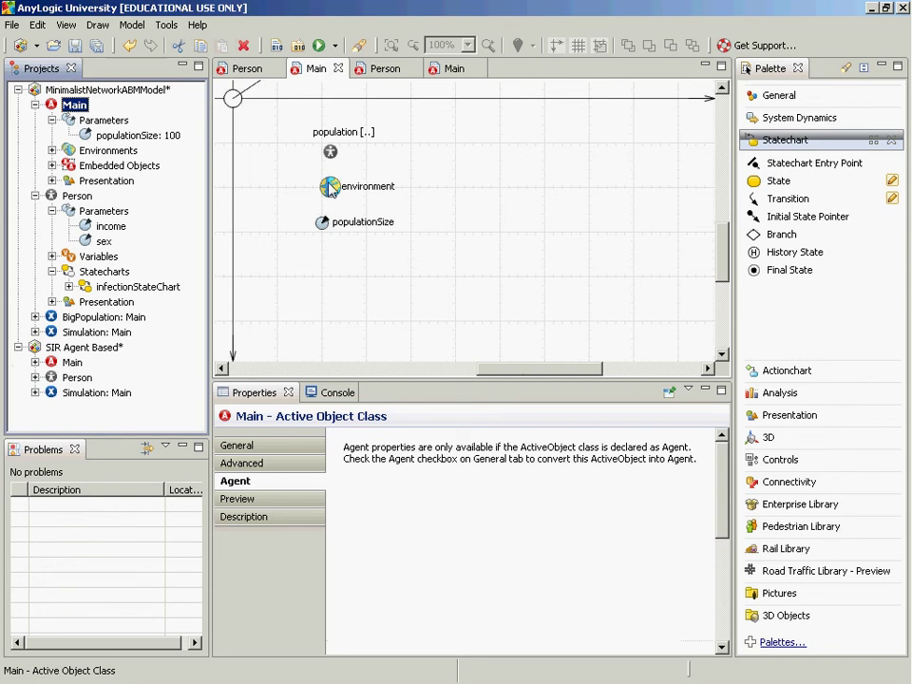
{"action": "left_click", "coordinate": [330, 188]}
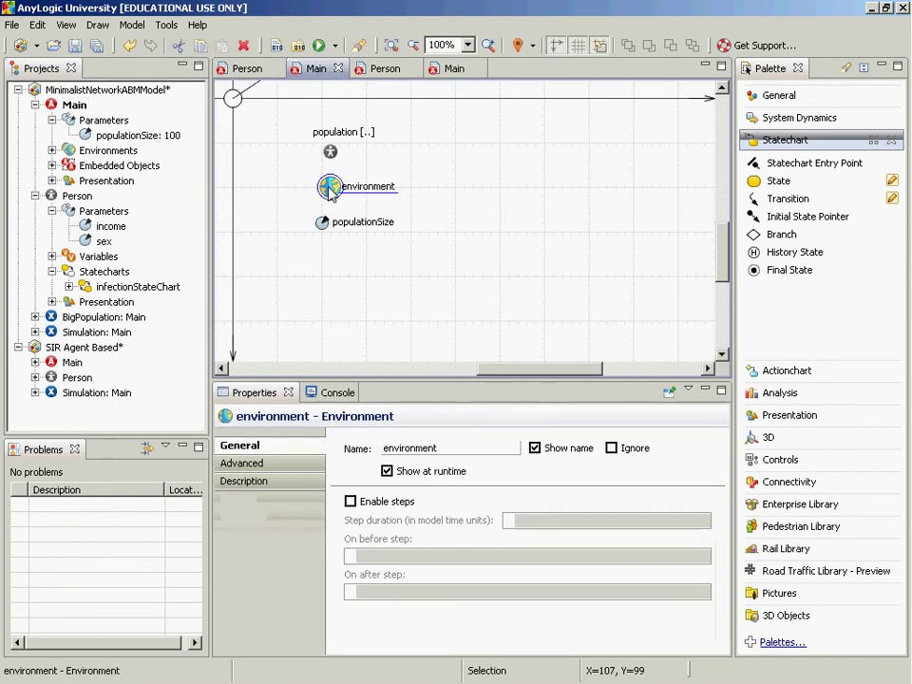
{"action": "left_click", "coordinate": [284, 467]}
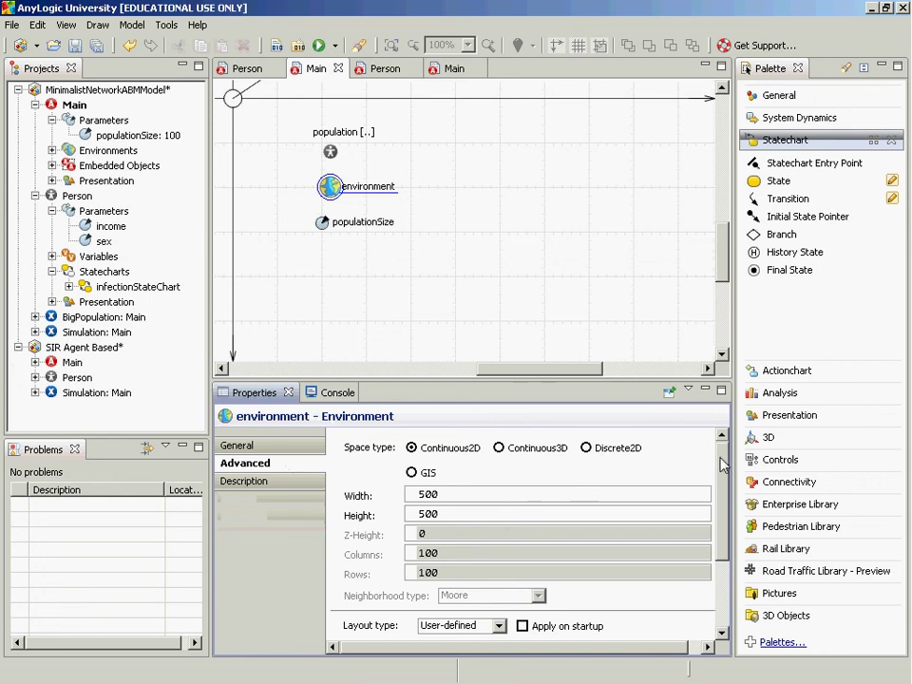
{"action": "scroll", "coordinate": [728, 459], "scroll_direction": "down", "scroll_amount": 1}
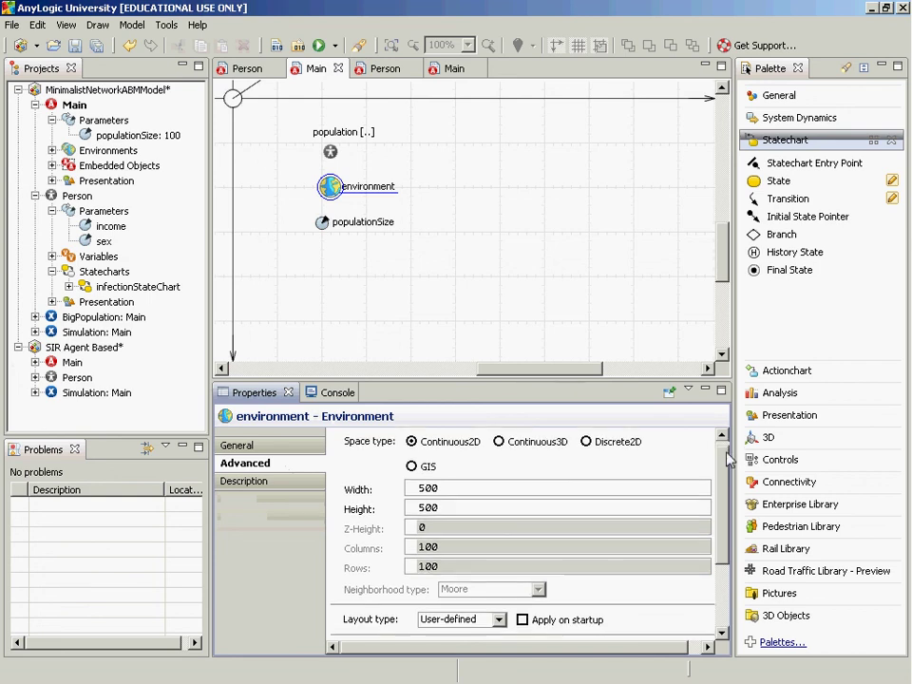
{"action": "scroll", "coordinate": [727, 458], "scroll_direction": "up", "scroll_amount": 1}
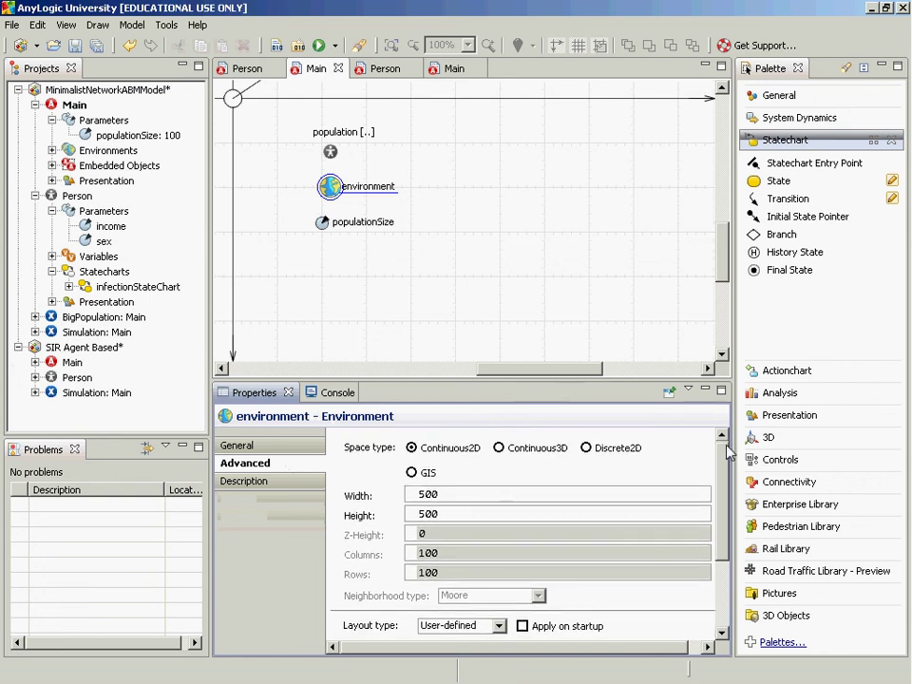
{"action": "left_click_drag", "start_coordinate": [728, 452], "coordinate": [723, 530]}
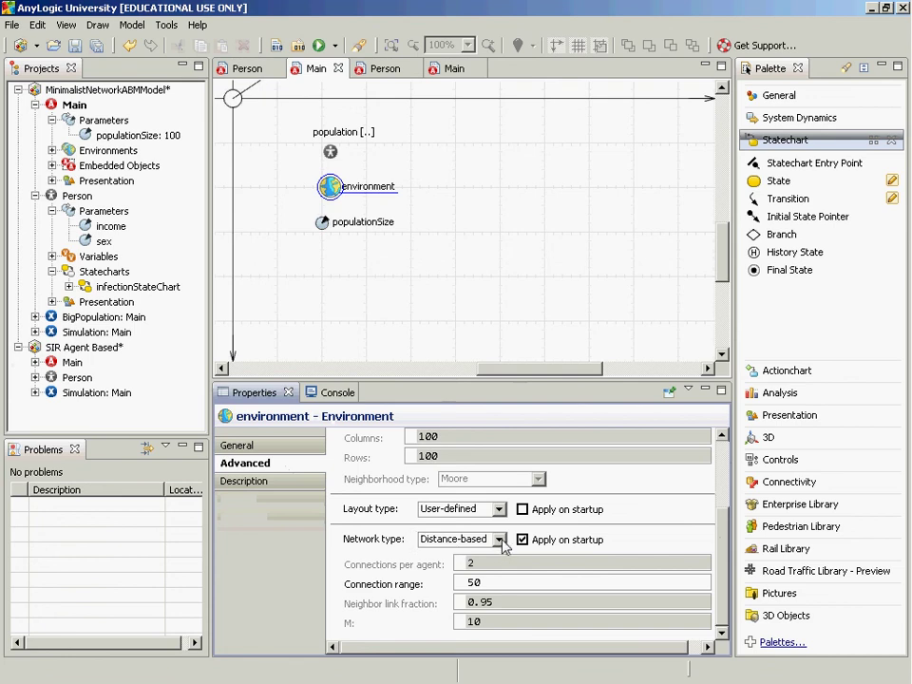
{"action": "left_click", "coordinate": [494, 589]}
Step: Return to the Person class, review the infective self-transition's send action, and dismiss the save error
{"action": "double_click", "coordinate": [74, 199]}
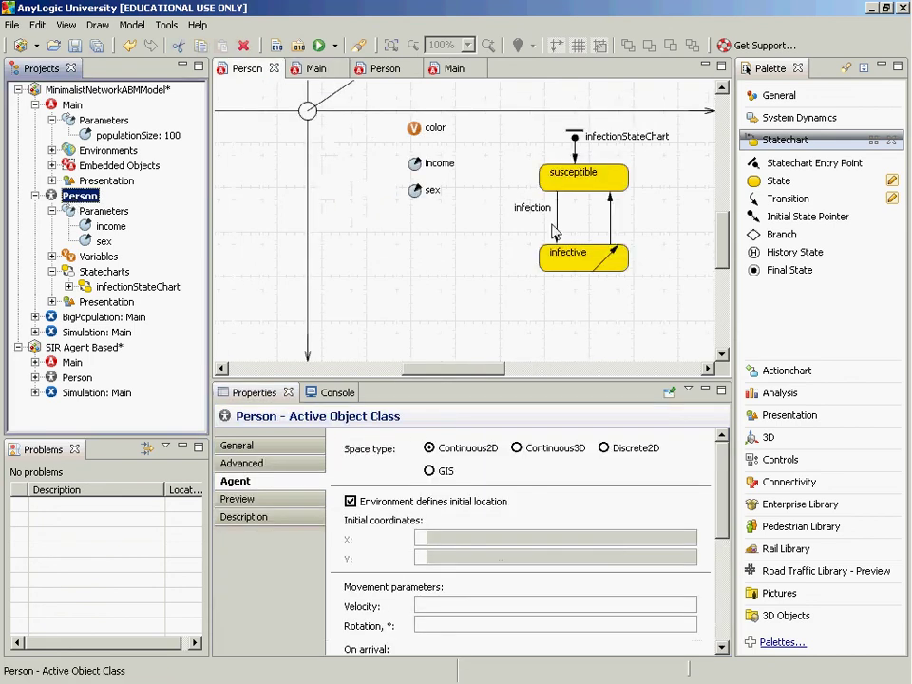
{"action": "left_click", "coordinate": [610, 265]}
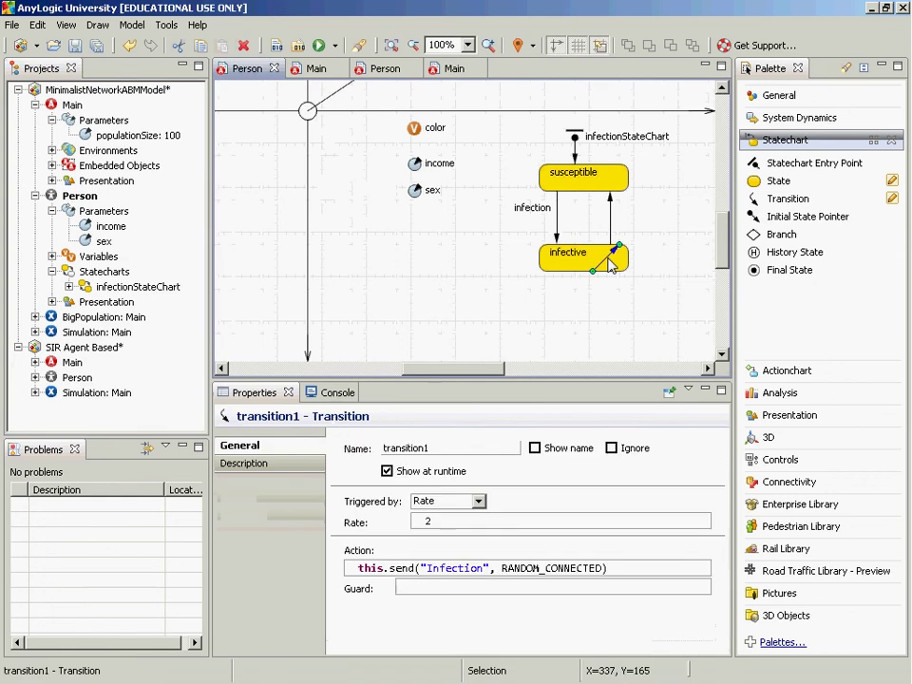
{"action": "left_click", "coordinate": [513, 573]}
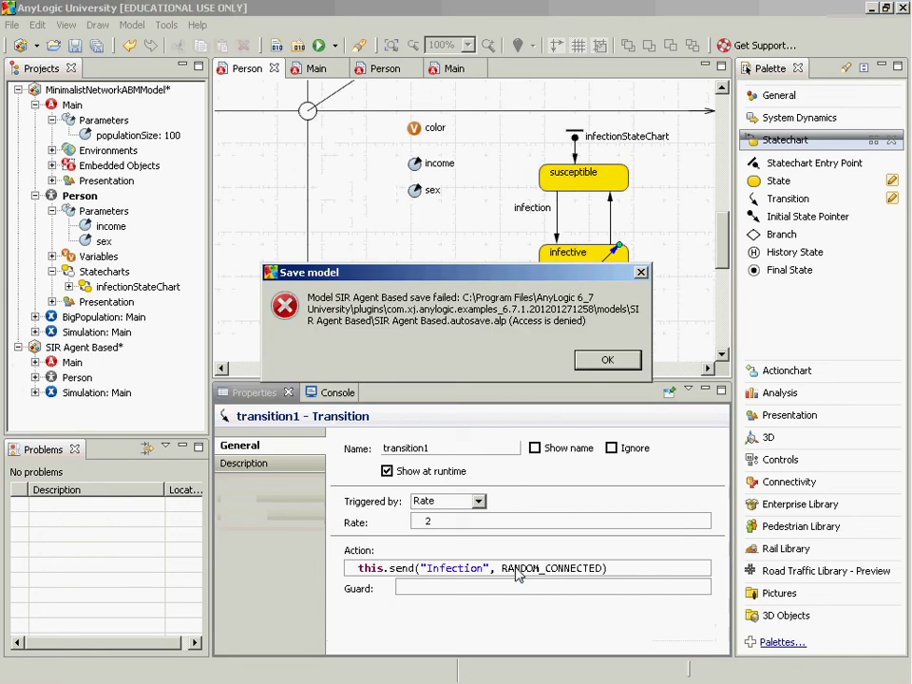
{"action": "left_click", "coordinate": [640, 273]}
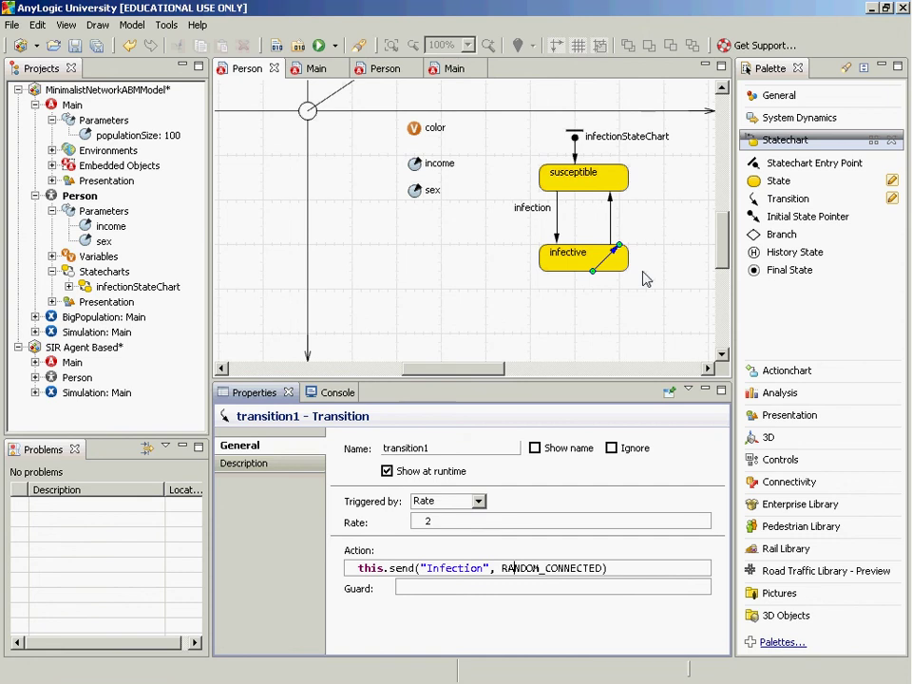
Step: Advance the slides to the message-triggered transition example, and set Person's infection transition to be triggered by Message
{"action": "key", "text": "alt+Tab"}
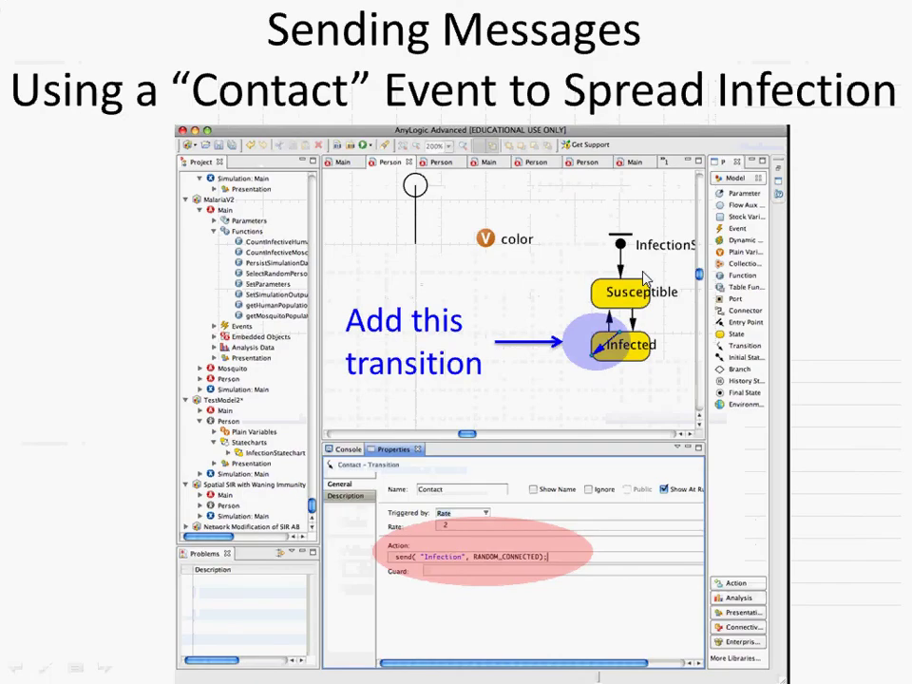
{"action": "key", "text": "Right"}
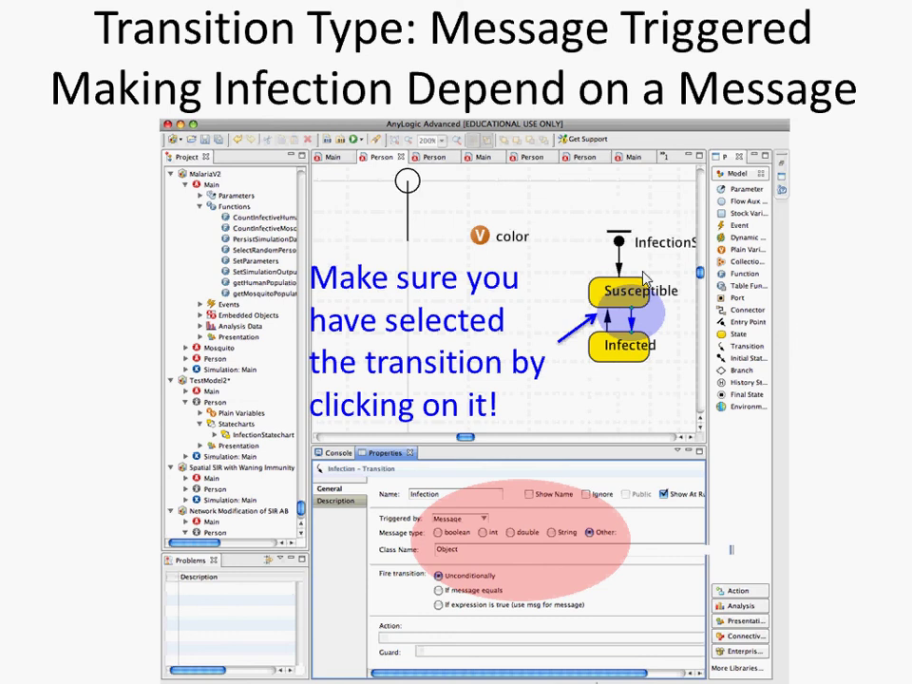
{"action": "key", "text": "super+Tab"}
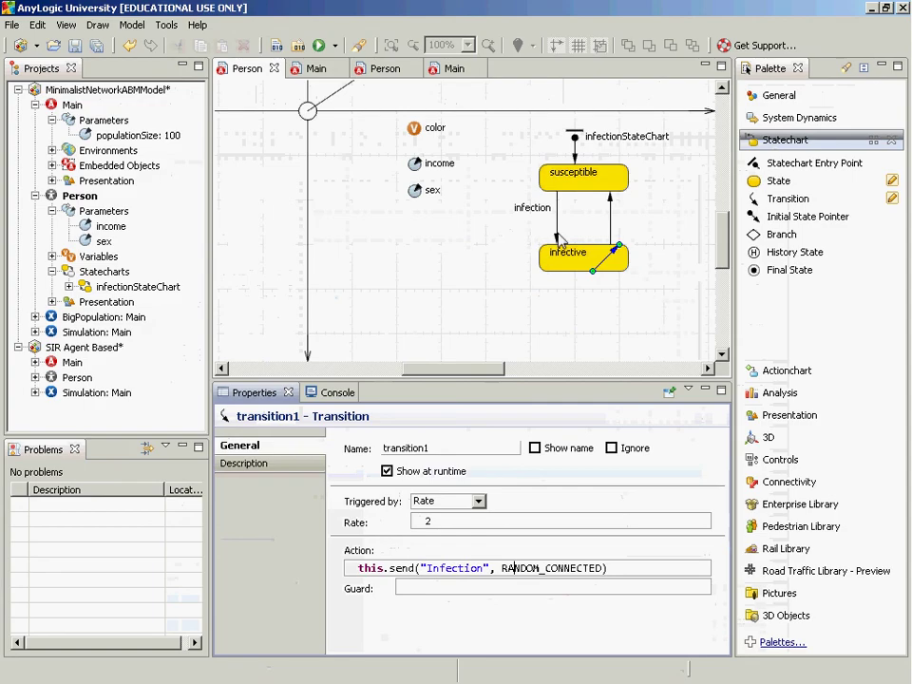
{"action": "left_click", "coordinate": [558, 242]}
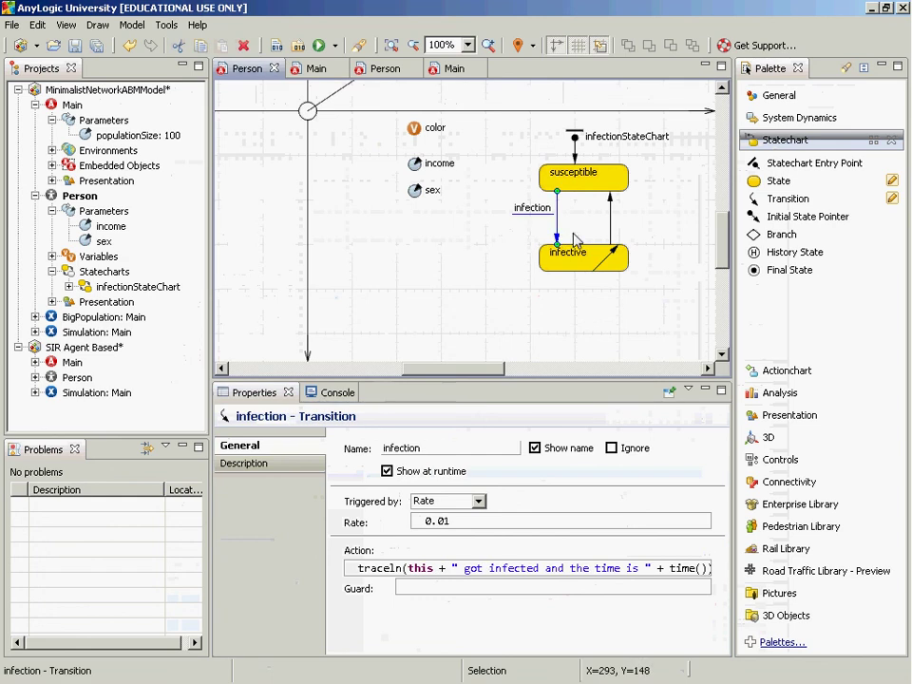
{"action": "left_click", "coordinate": [480, 501]}
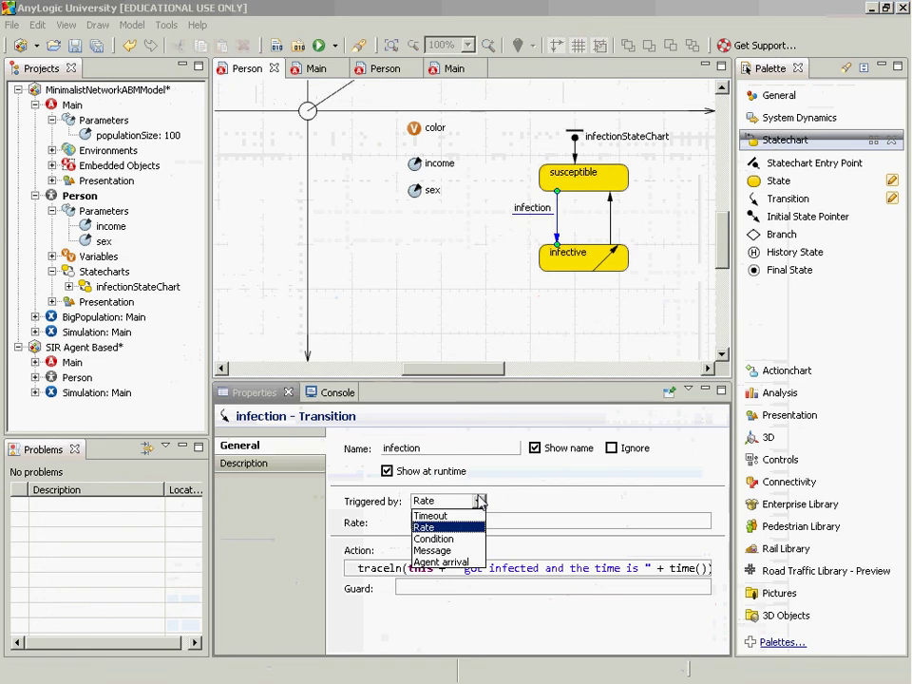
{"action": "left_click", "coordinate": [449, 551]}
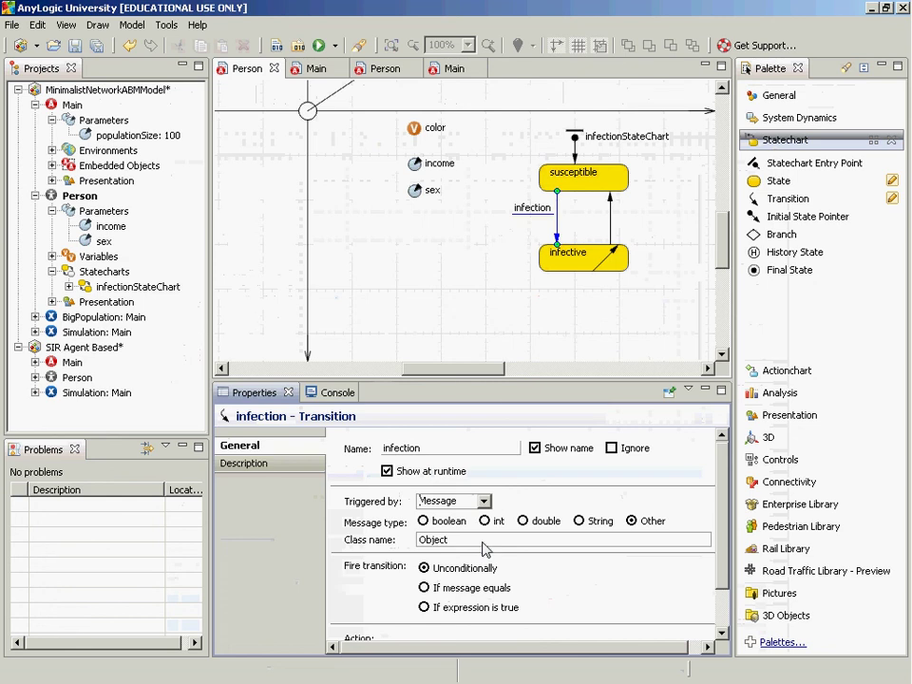
{"action": "key", "text": "alt+Tab"}
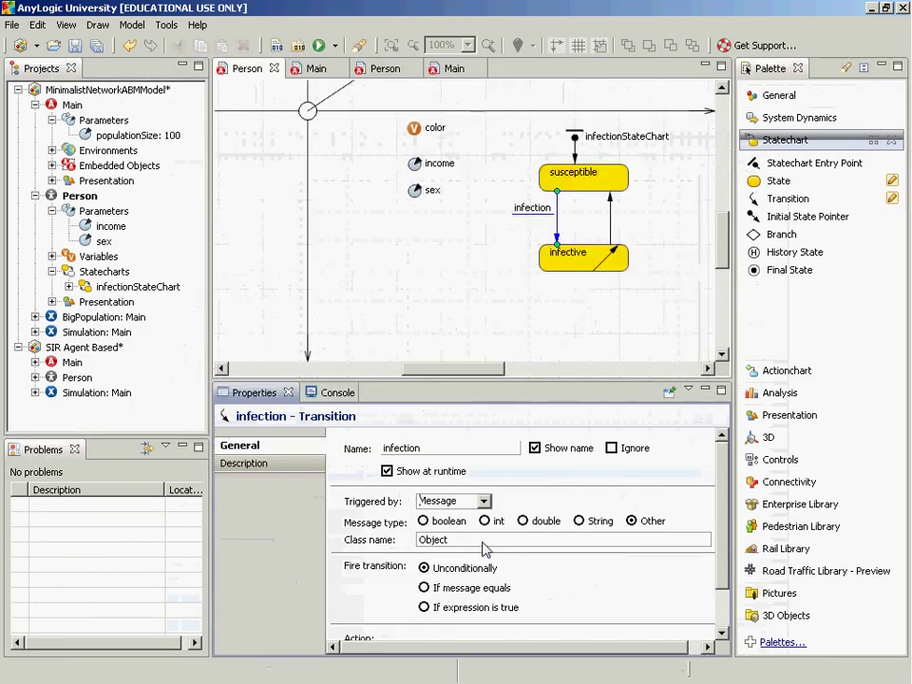
{"action": "scroll", "coordinate": [714, 551], "scroll_direction": "down", "scroll_amount": 2}
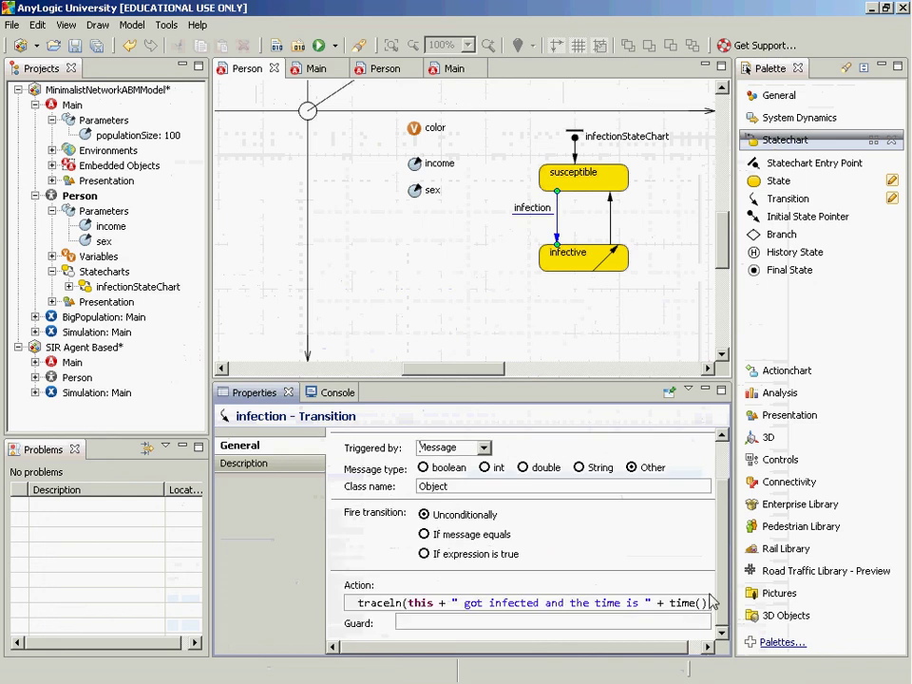
{"action": "left_click", "coordinate": [541, 605]}
Step: Check the Person class's agent settings for forwarding received messages to infectionStateChart, and switch back to the slides
{"action": "left_click", "coordinate": [80, 196]}
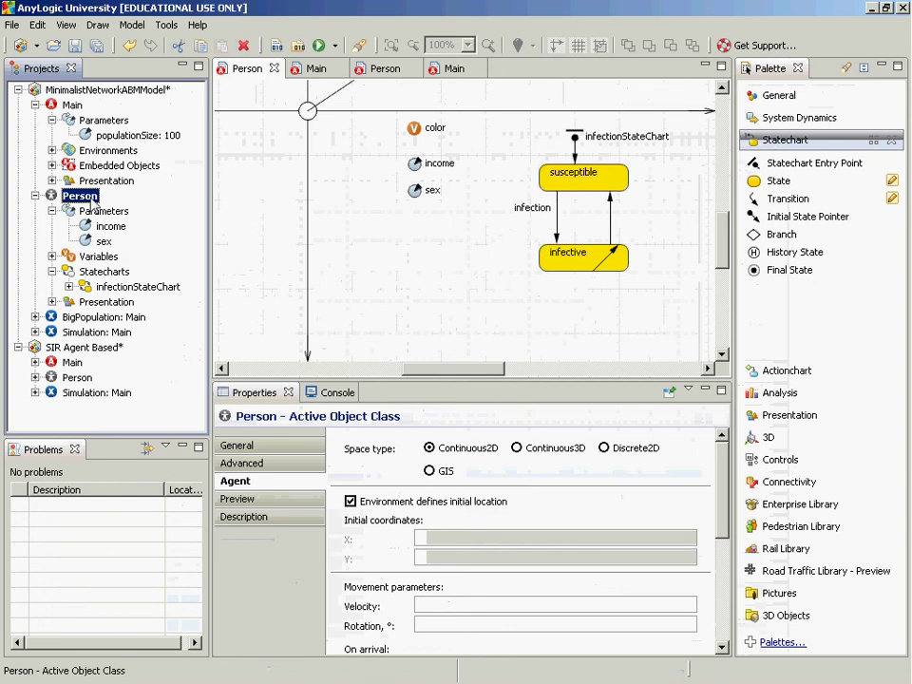
{"action": "left_click", "coordinate": [253, 482]}
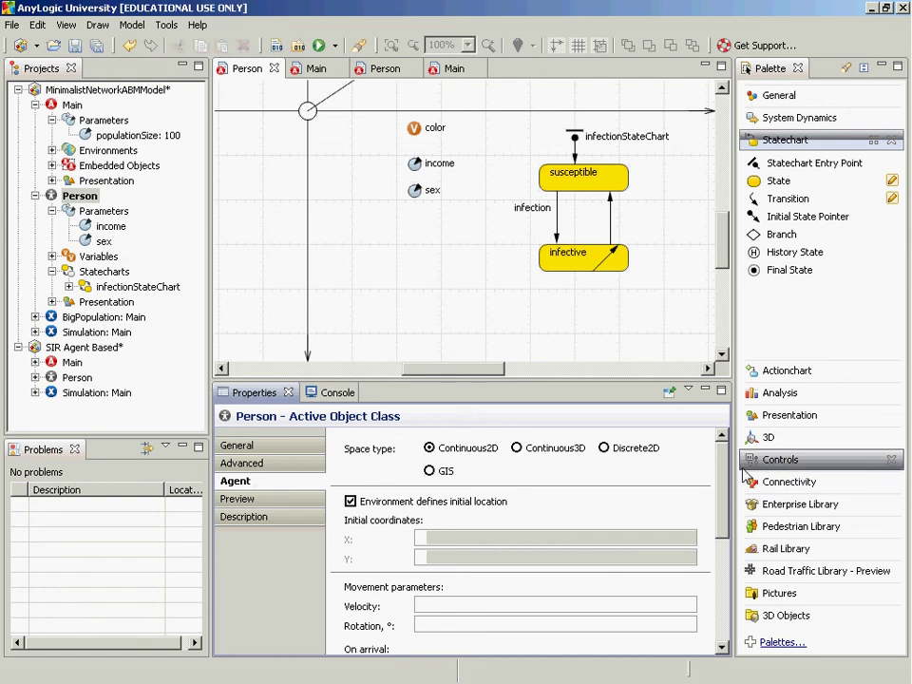
{"action": "scroll", "coordinate": [728, 475], "scroll_direction": "down", "scroll_amount": 4}
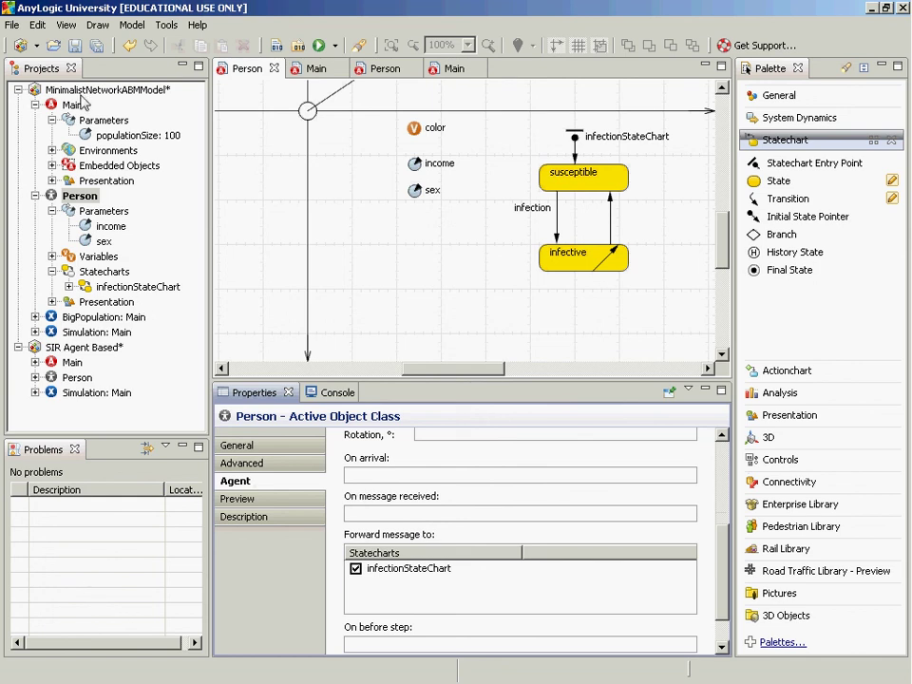
{"action": "key", "text": "alt+Tab"}
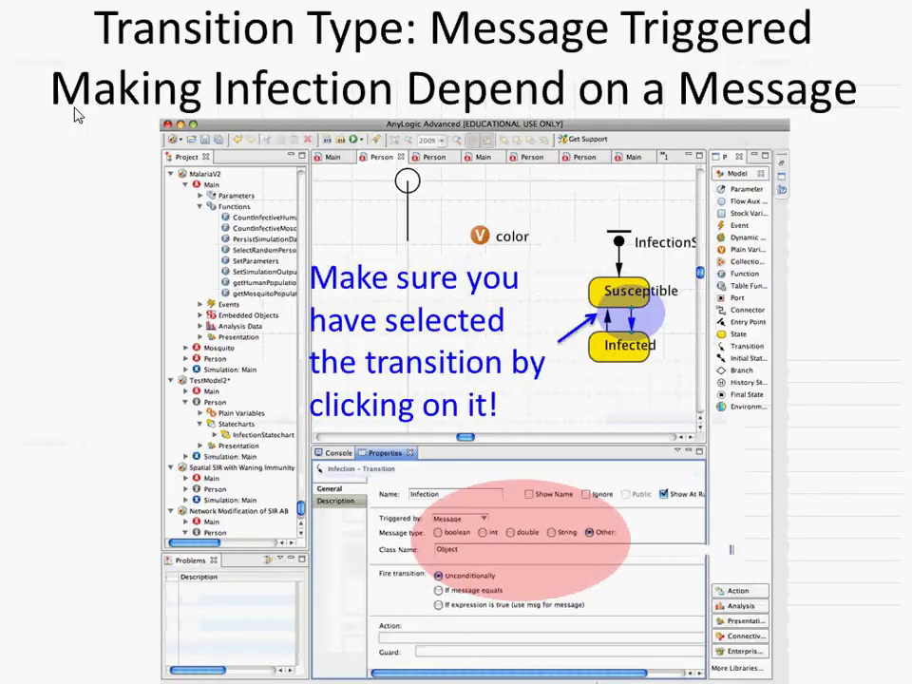
Step: Advance the slides past the message-forwarding example, open Main's startup code, and consult the slide on initially infecting a random person
{"action": "key", "text": "Right"}
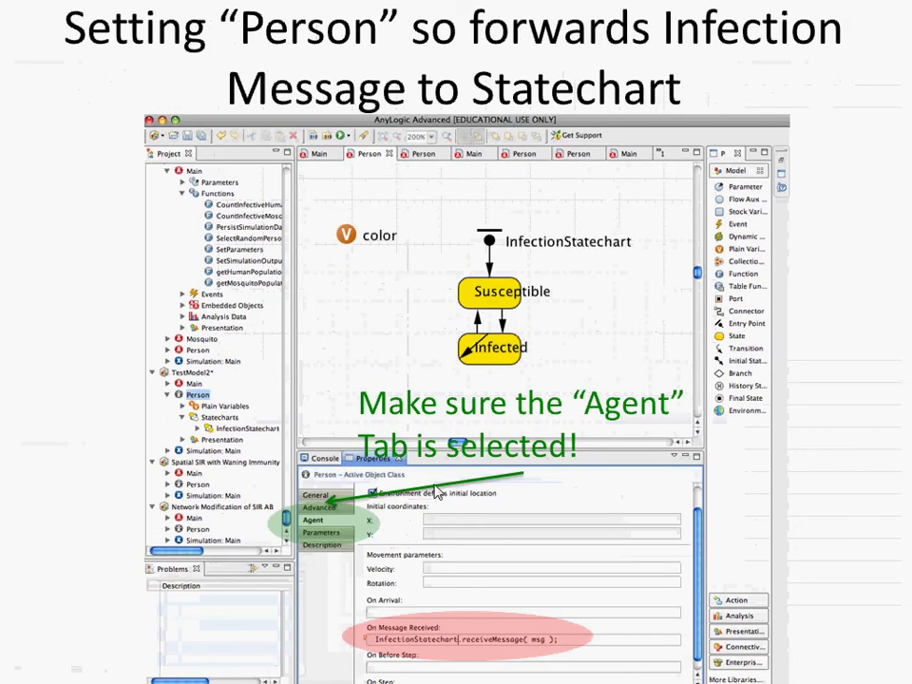
{"action": "left_click", "coordinate": [510, 645]}
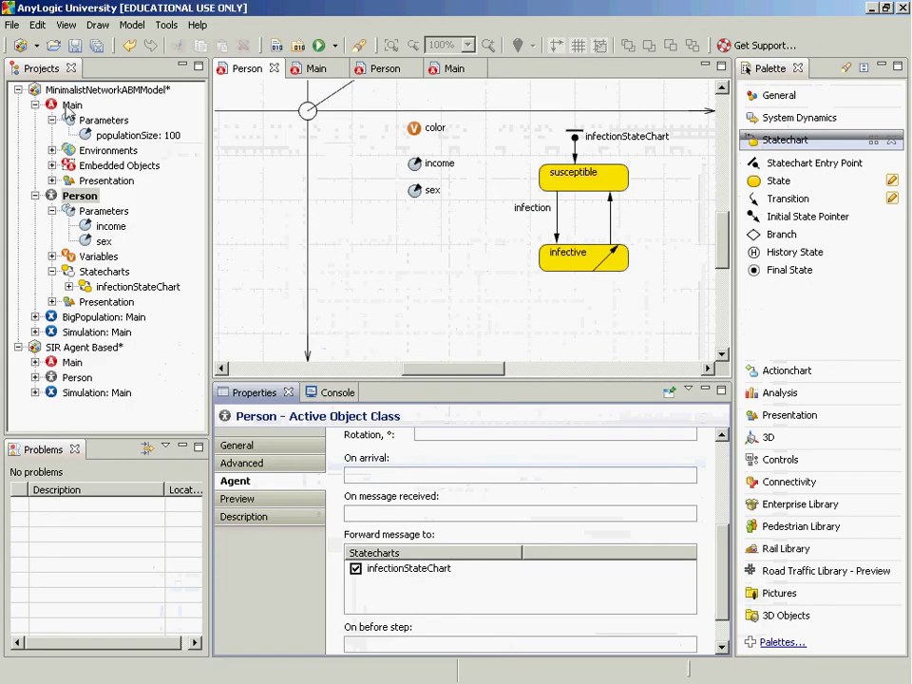
{"action": "double_click", "coordinate": [72, 104]}
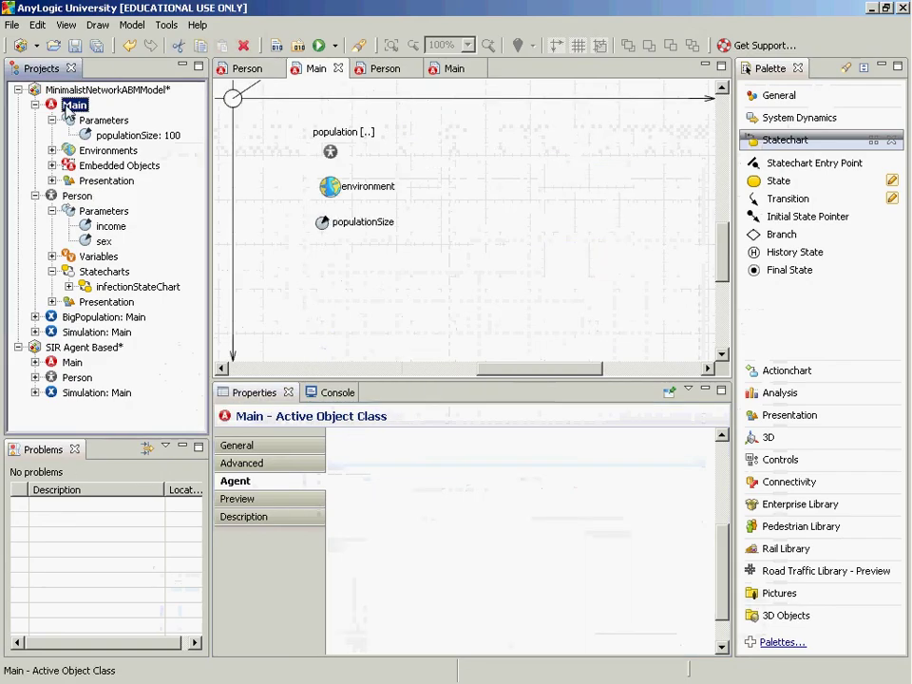
{"action": "left_click", "coordinate": [244, 448]}
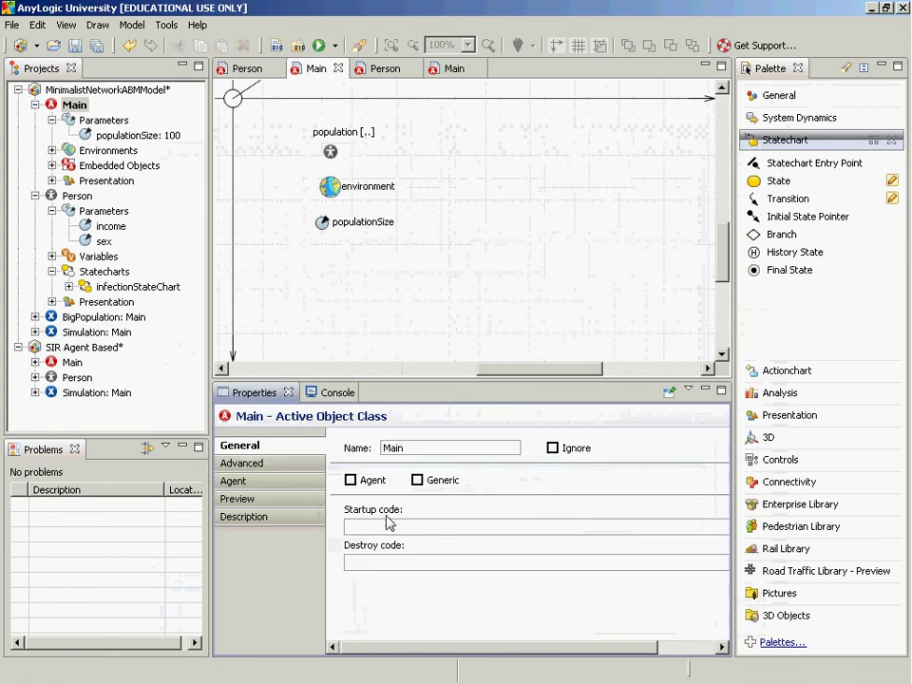
{"action": "left_click", "coordinate": [386, 529]}
{"action": "key", "text": "alt+Tab"}
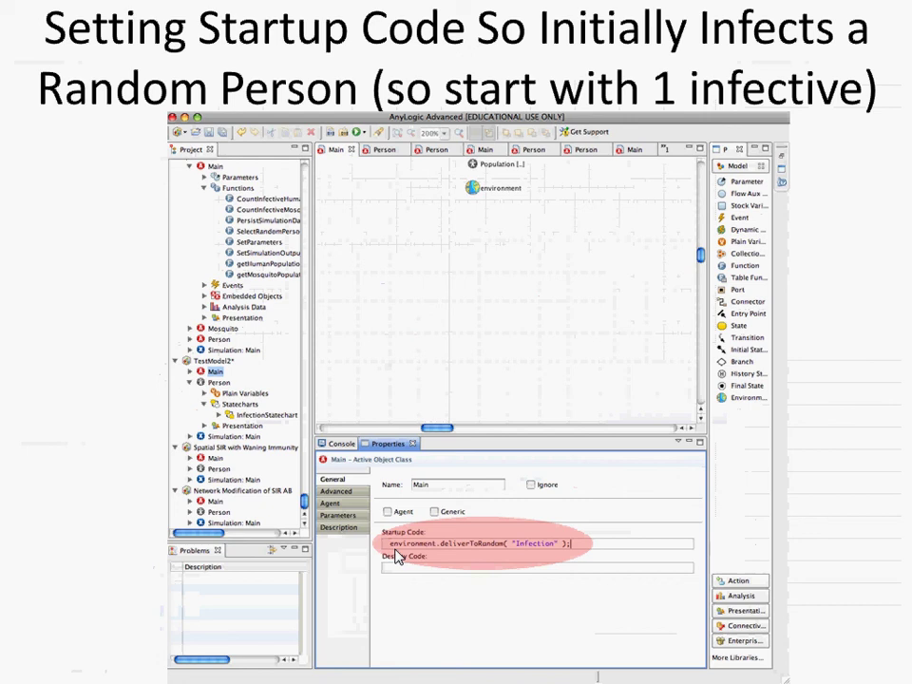
{"action": "key", "text": "super+Tab"}
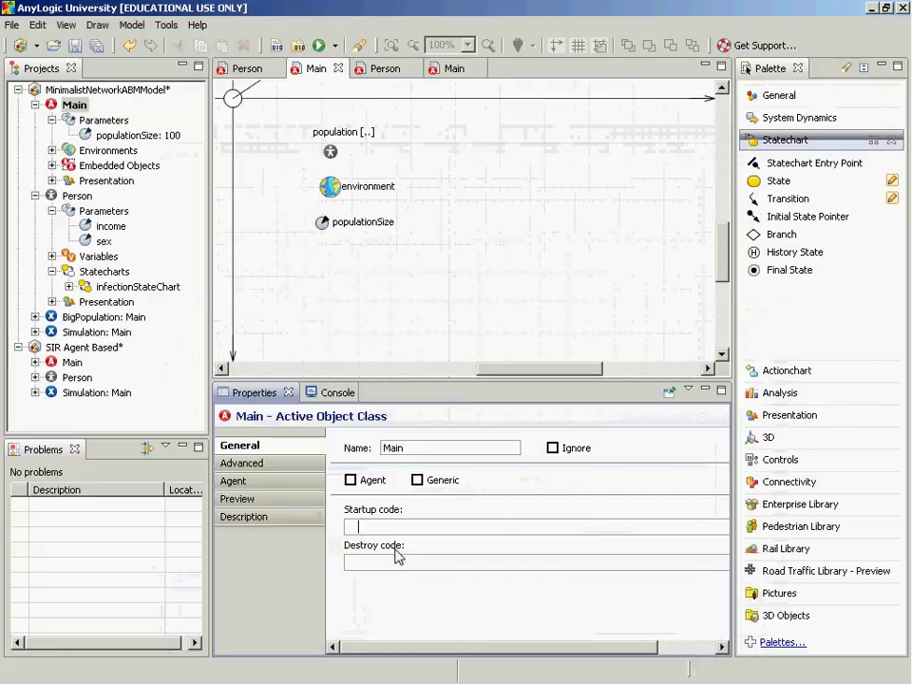
Step: Enter this.environment.deliverToRandom("Infected") as Main's startup code, using code completion for environment and deliverToRandom
{"action": "type", "text": "this.env"}
{"action": "key", "text": "Return"}
{"action": "key", "text": "ctrl+space"}
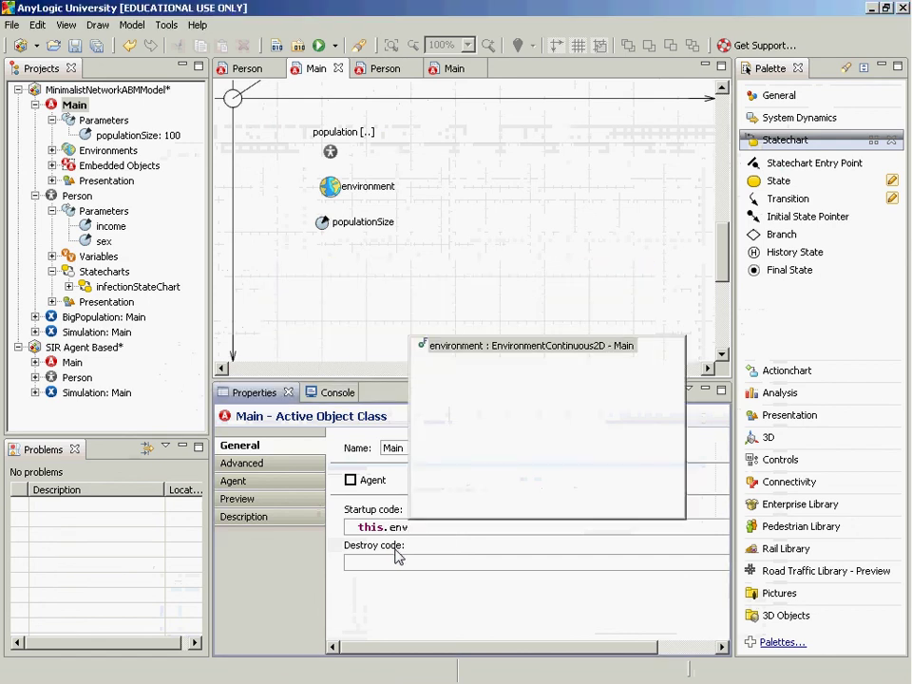
{"action": "key", "text": "Return"}
{"action": "type", "text": ".deliv"}
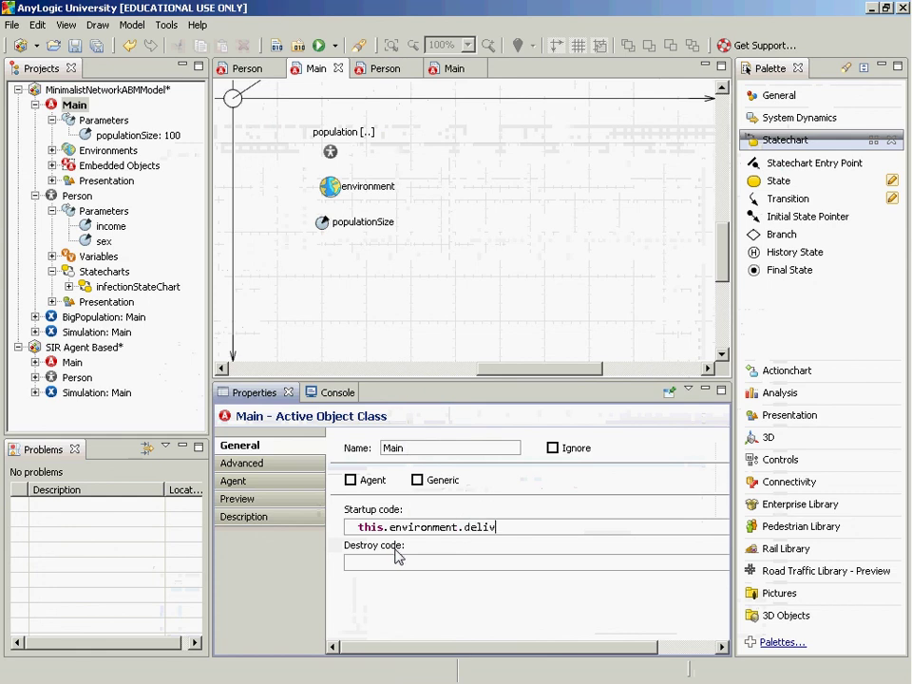
{"action": "key", "text": "ctrl+space"}
{"action": "key", "text": "Down"}
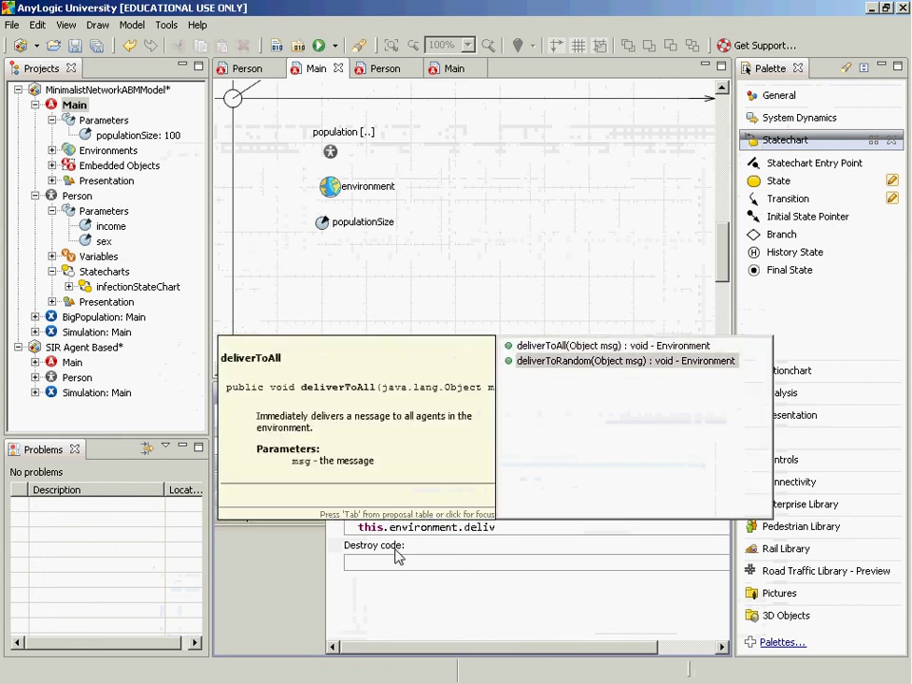
{"action": "key", "text": "Return"}
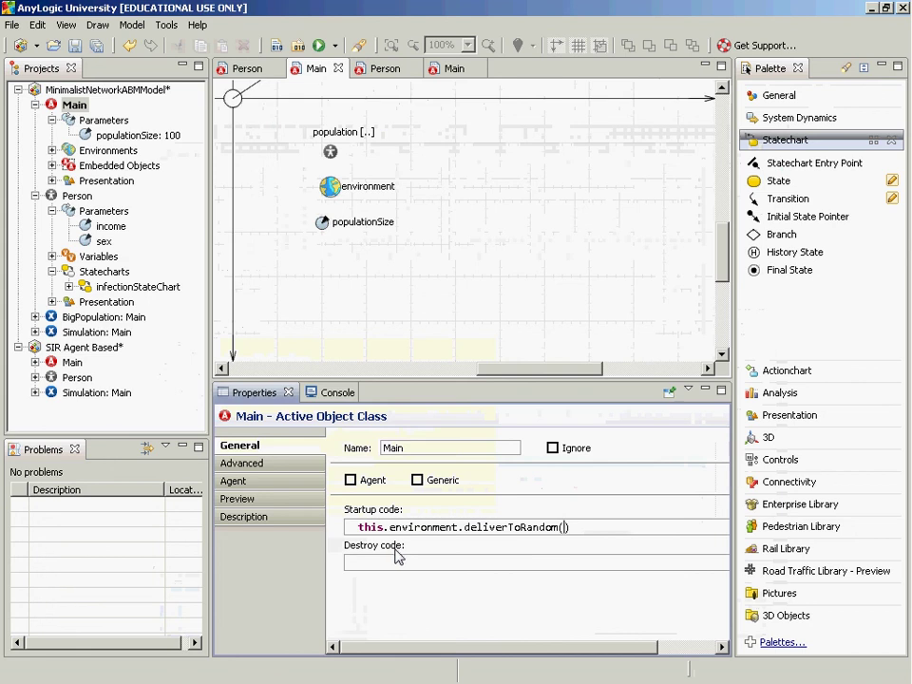
{"action": "type", "text": "\"Infected"}
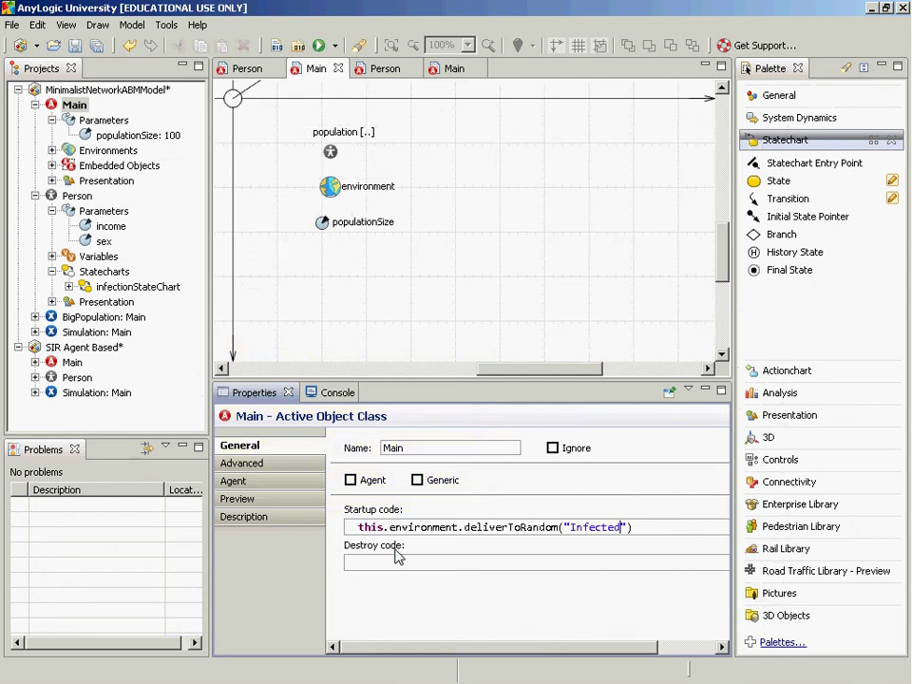
Step: Change the message text in Main's startup code to "Infection"
{"action": "left_click", "coordinate": [72, 106]}
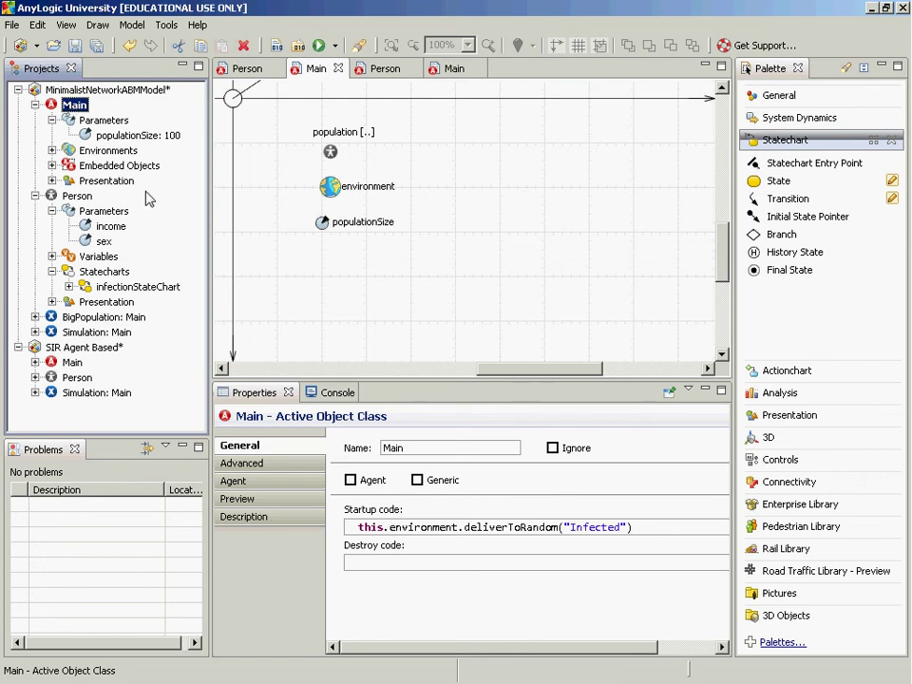
{"action": "left_click", "coordinate": [620, 530]}
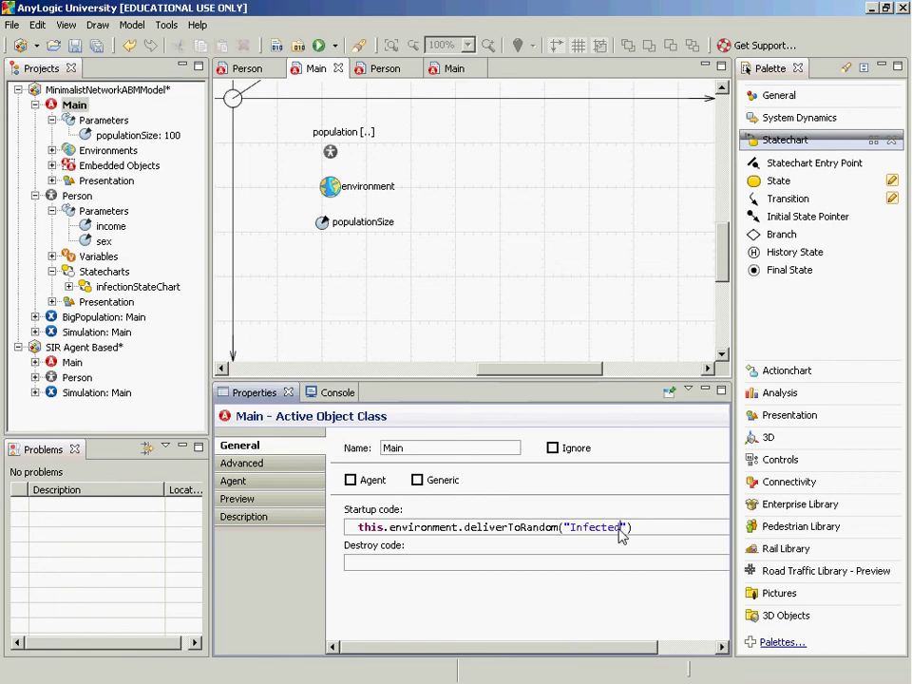
{"action": "key", "text": "BackSpace"}
{"action": "key", "text": "BackSpace"}
{"action": "type", "text": "ion"}
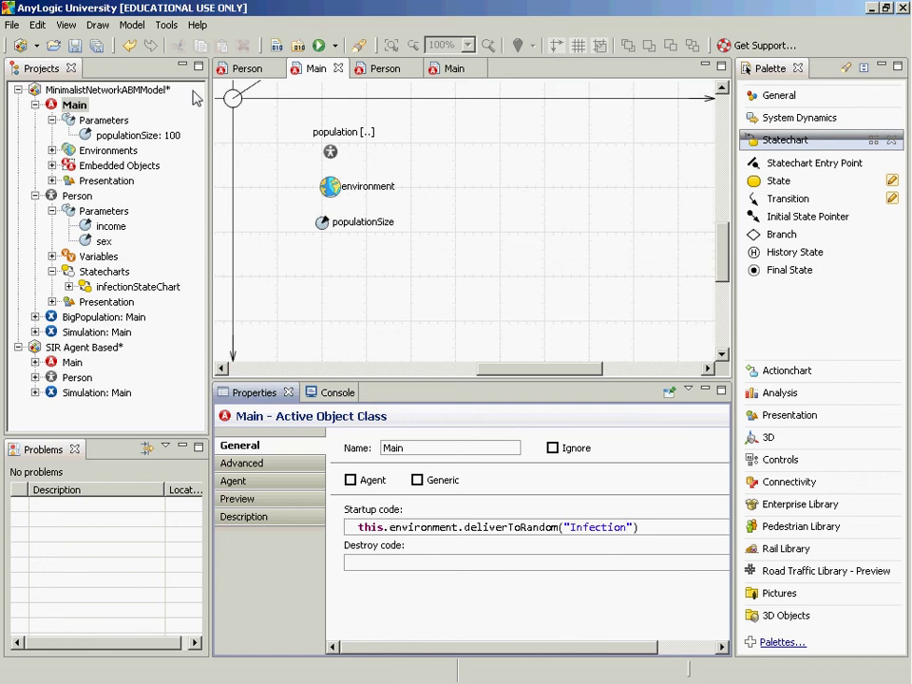
Step: Try to launch MinimalistNetworkABMModel's Simulation experiment, and cancel at the workspace error prompt
{"action": "left_click", "coordinate": [337, 46]}
{"action": "left_click", "coordinate": [336, 46]}
{"action": "left_click", "coordinate": [90, 333]}
{"action": "right_click", "coordinate": [87, 334]}
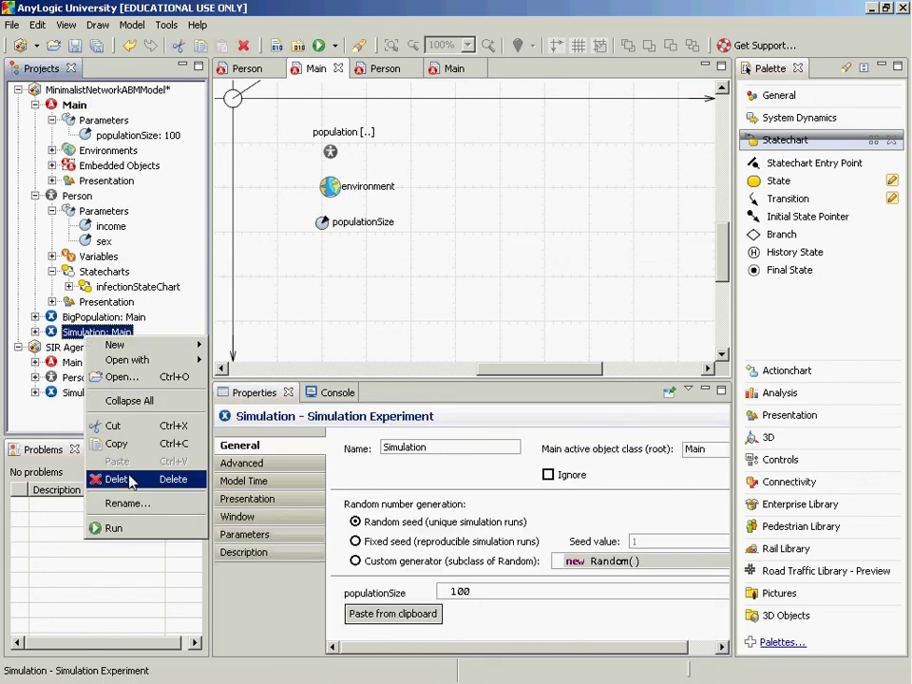
{"action": "left_click", "coordinate": [115, 528]}
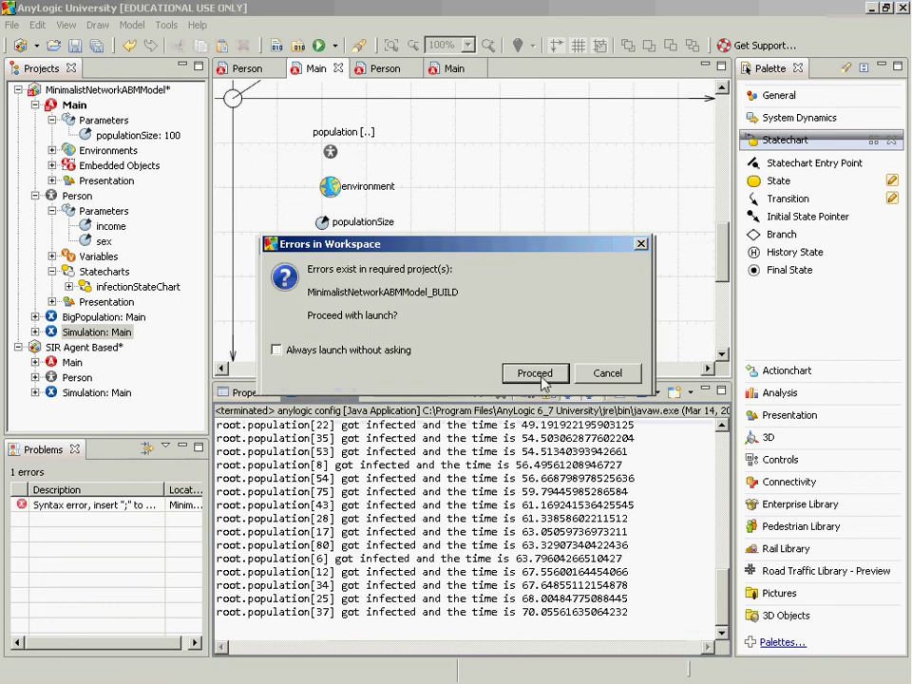
{"action": "left_click", "coordinate": [607, 372]}
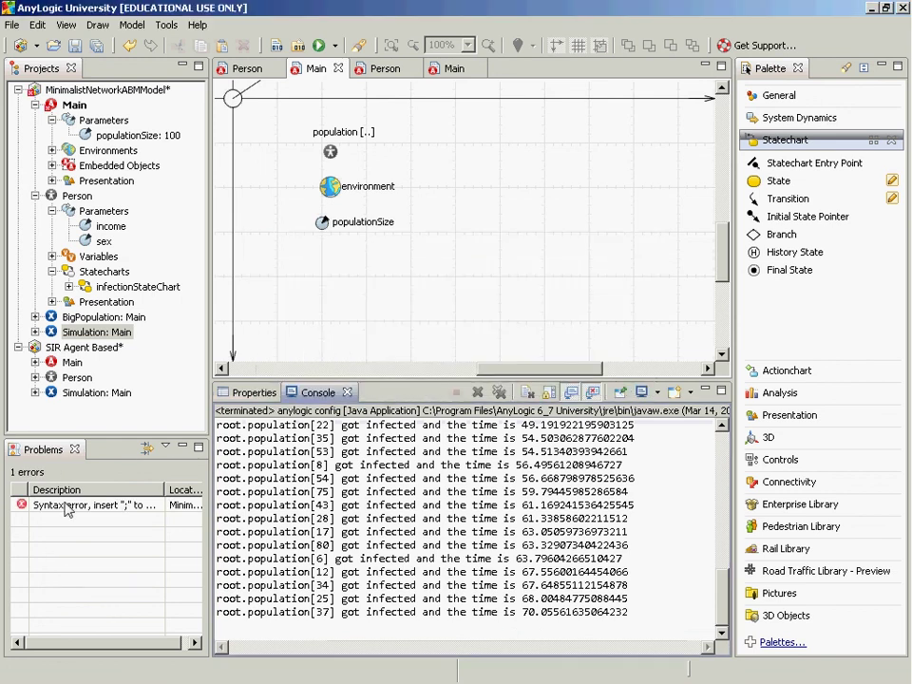
Step: Go to the reported syntax error and end Main's startup statement with a semicolon
{"action": "double_click", "coordinate": [43, 504]}
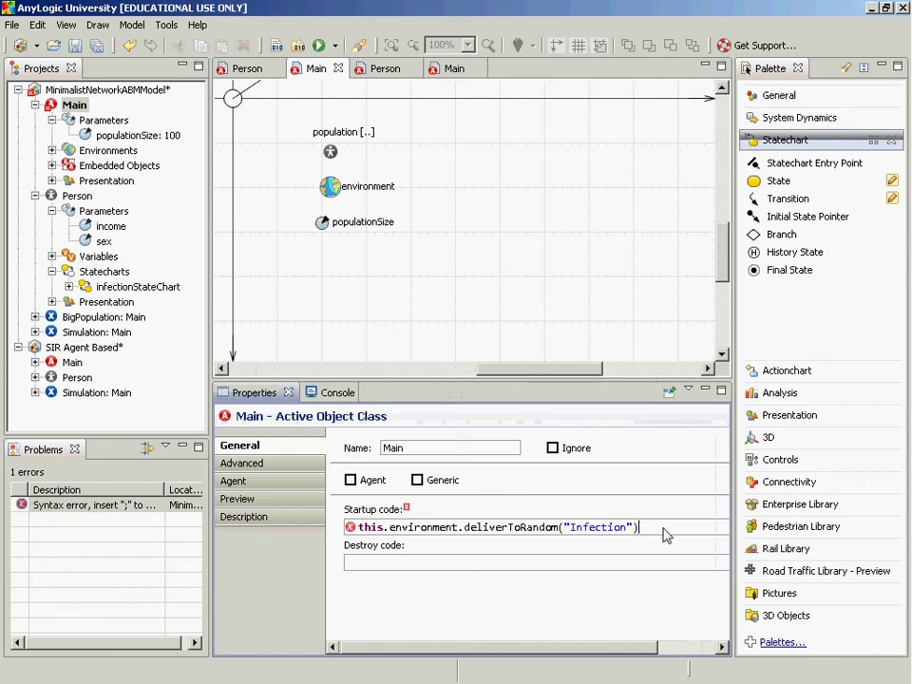
{"action": "left_click", "coordinate": [665, 535]}
{"action": "type", "text": ";"}
Step: Launch MinimalistNetworkABMModel's Simulation experiment to check that it builds, and close the simulation window
{"action": "left_click", "coordinate": [72, 333]}
{"action": "right_click", "coordinate": [71, 331]}
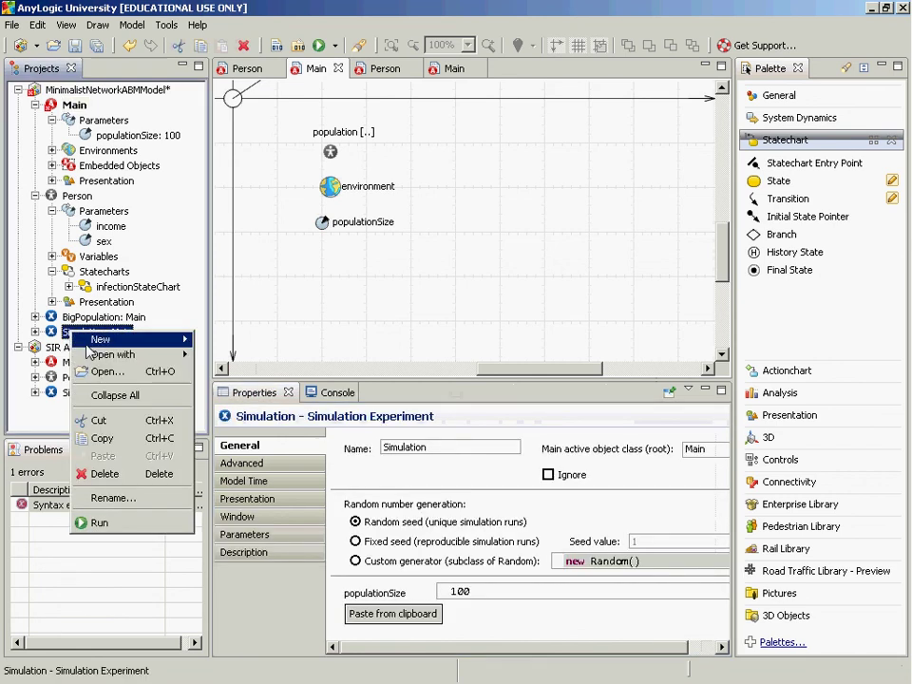
{"action": "left_click", "coordinate": [99, 523]}
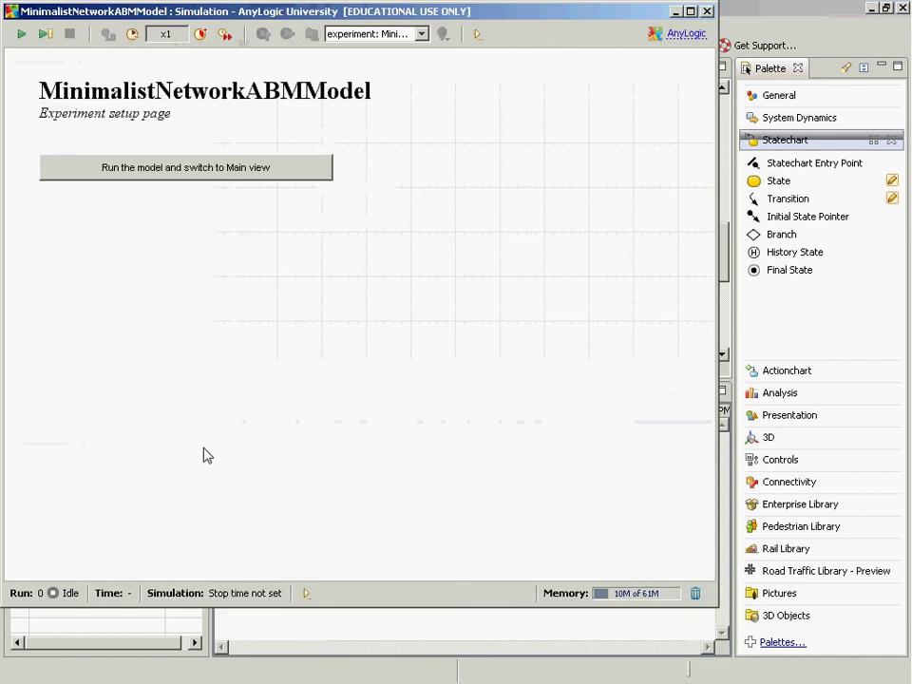
{"action": "left_click", "coordinate": [706, 11]}
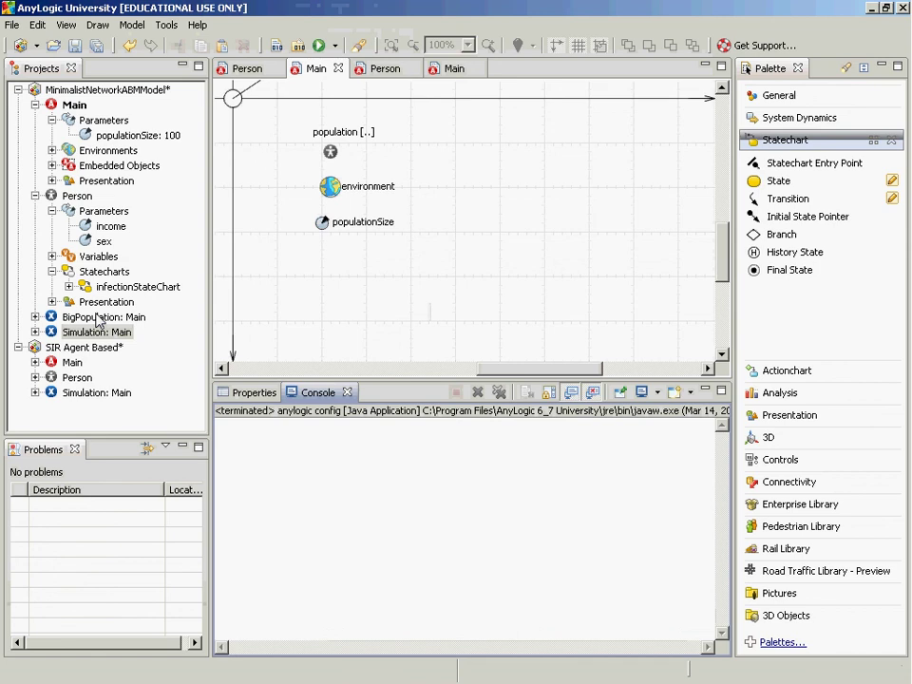
Step: Remove the semicolon at the end of Main's startup statement to reproduce the syntax error
{"action": "left_click", "coordinate": [68, 331]}
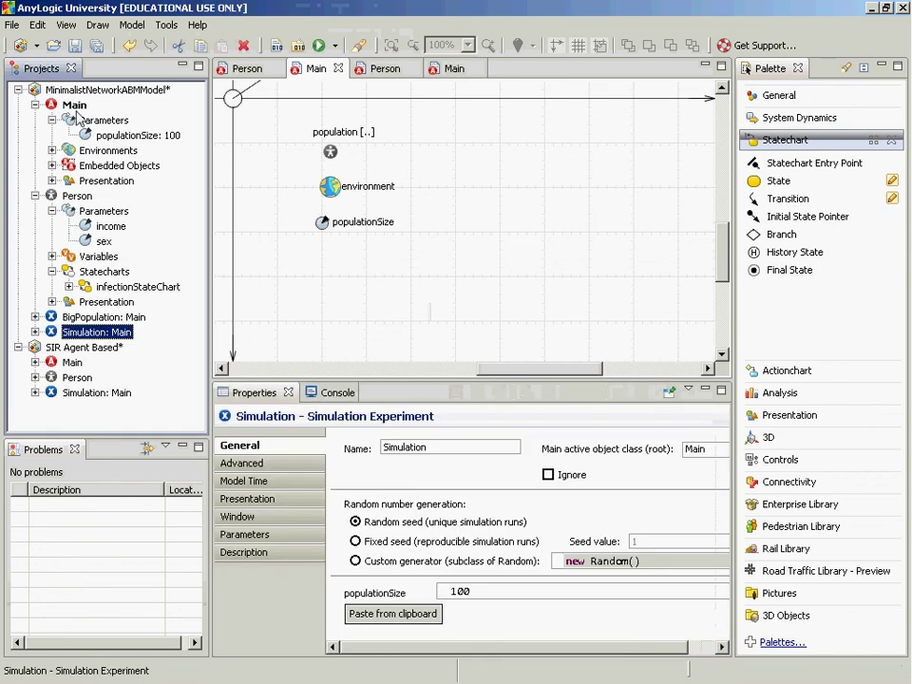
{"action": "left_click", "coordinate": [74, 105]}
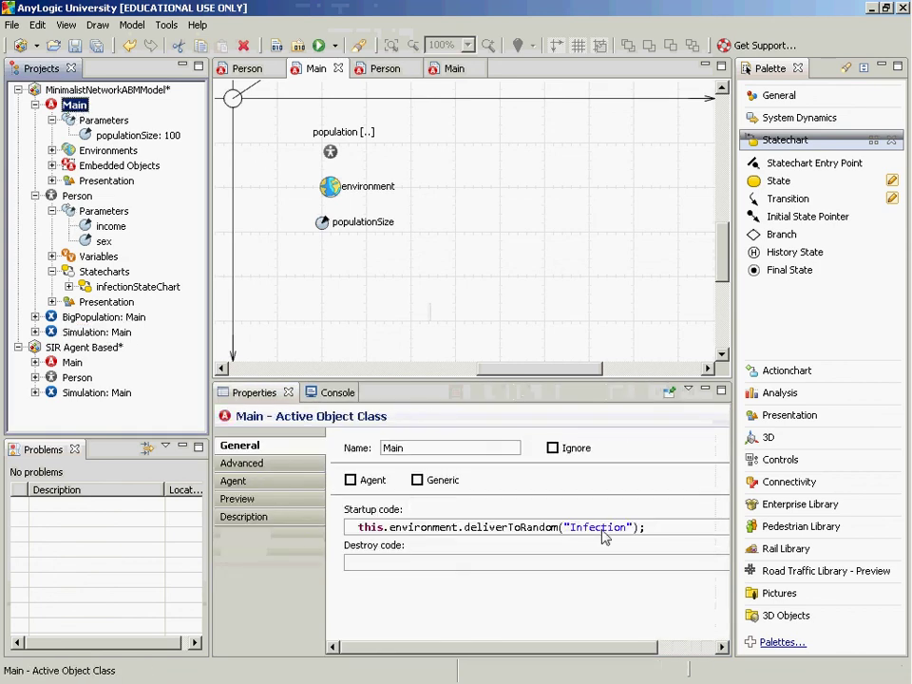
{"action": "left_click", "coordinate": [655, 537]}
{"action": "key", "text": "BackSpace"}
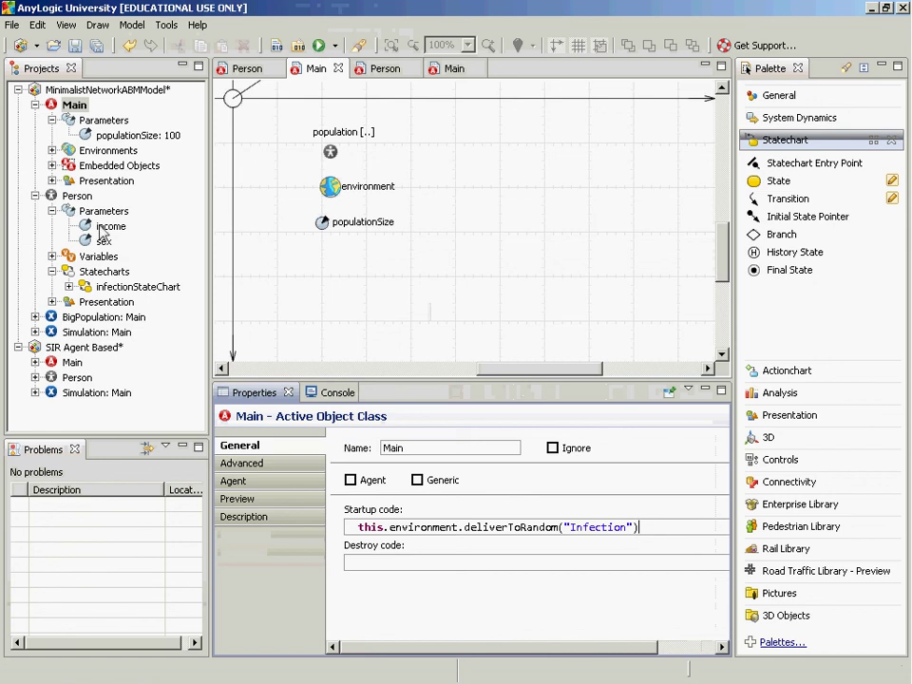
Step: Try to launch the Simulation experiment, cancel the launch, and restore the startup code's final semicolon at the reported syntax error
{"action": "left_click", "coordinate": [334, 48]}
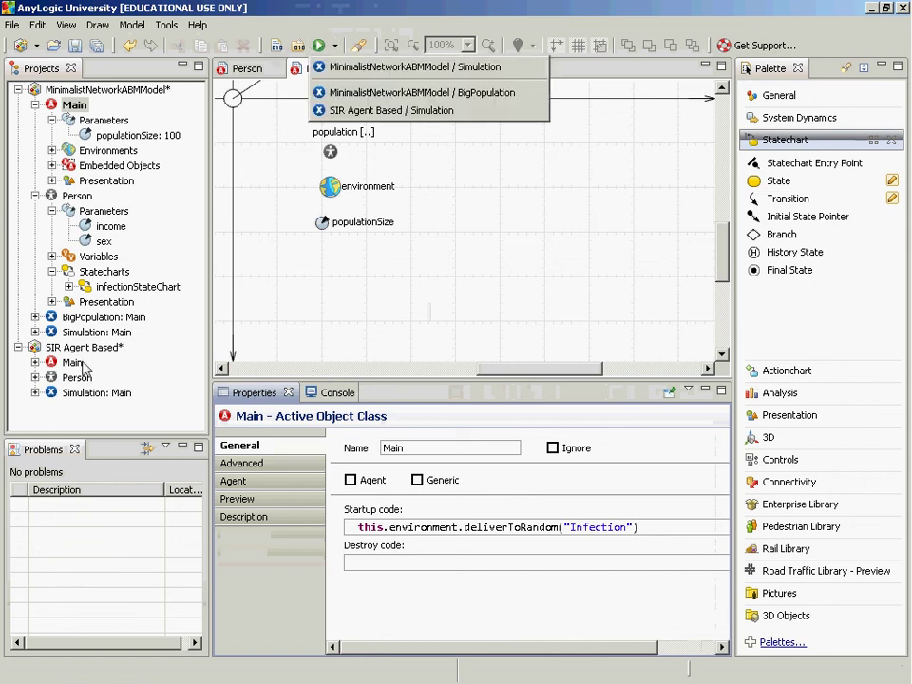
{"action": "right_click", "coordinate": [74, 331]}
{"action": "left_click", "coordinate": [105, 521]}
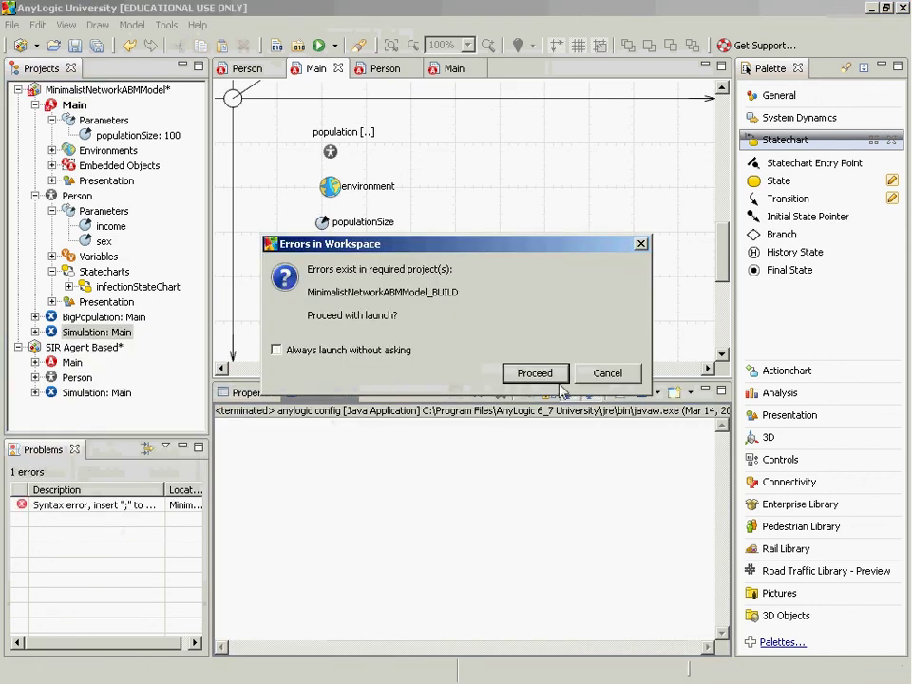
{"action": "left_click", "coordinate": [604, 373]}
{"action": "double_click", "coordinate": [116, 510]}
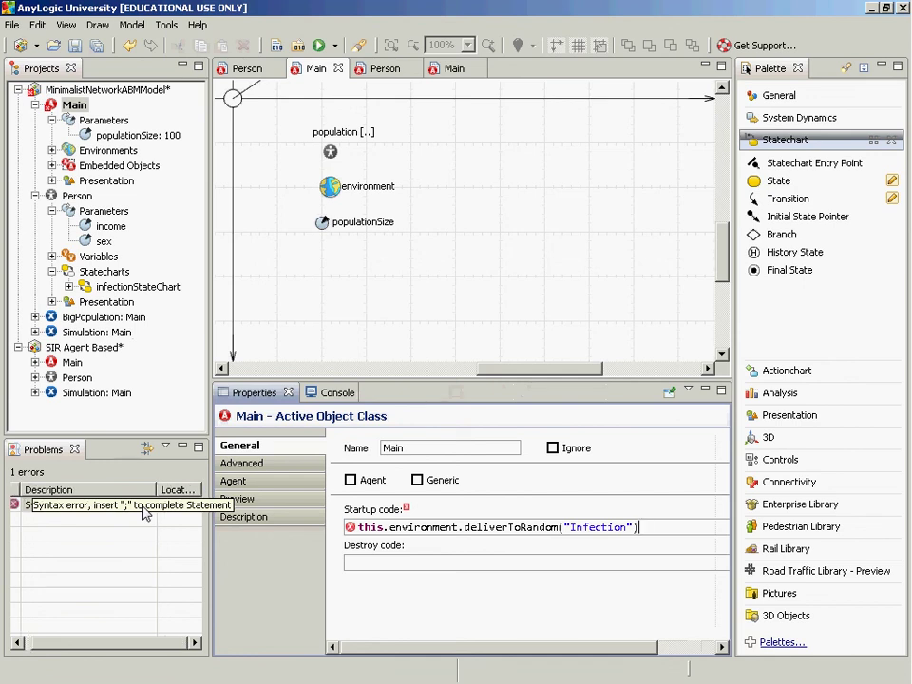
{"action": "type", "text": ";"}
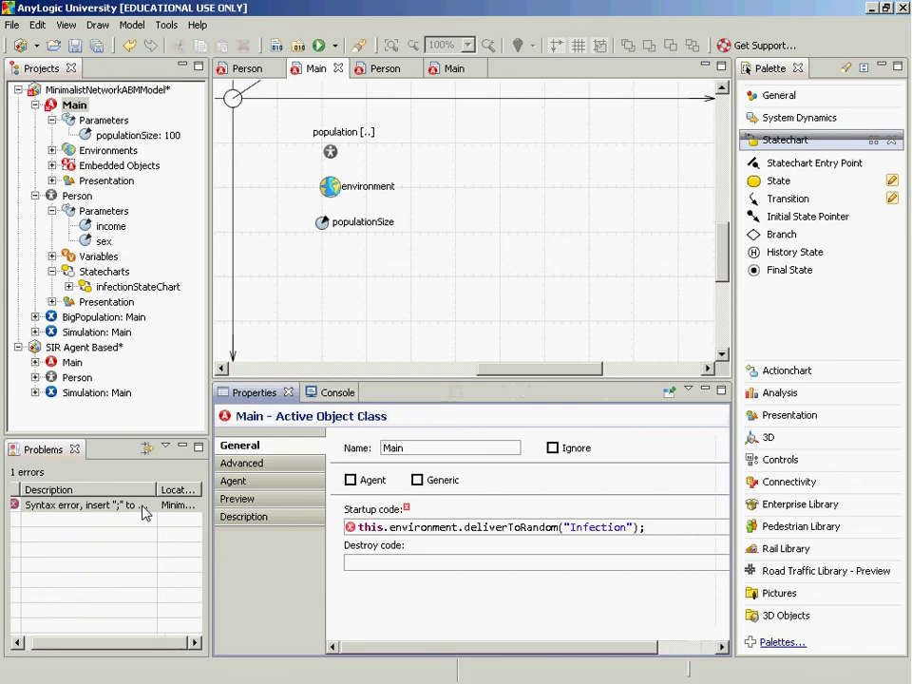
Step: Launch MinimalistNetworkABMModel's Simulation experiment and run the model in the Main view
{"action": "right_click", "coordinate": [81, 333]}
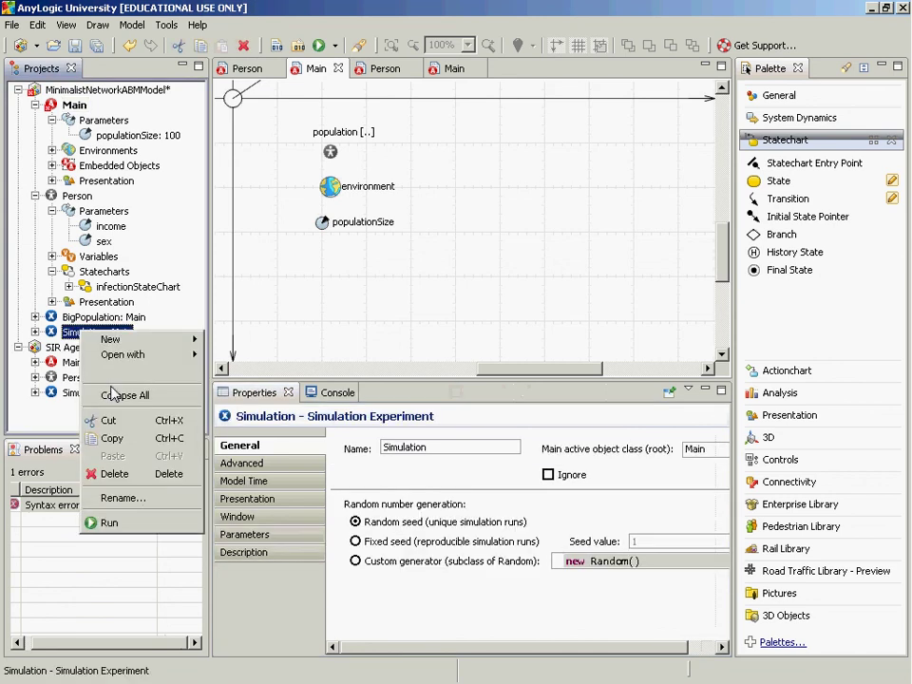
{"action": "left_click", "coordinate": [112, 525]}
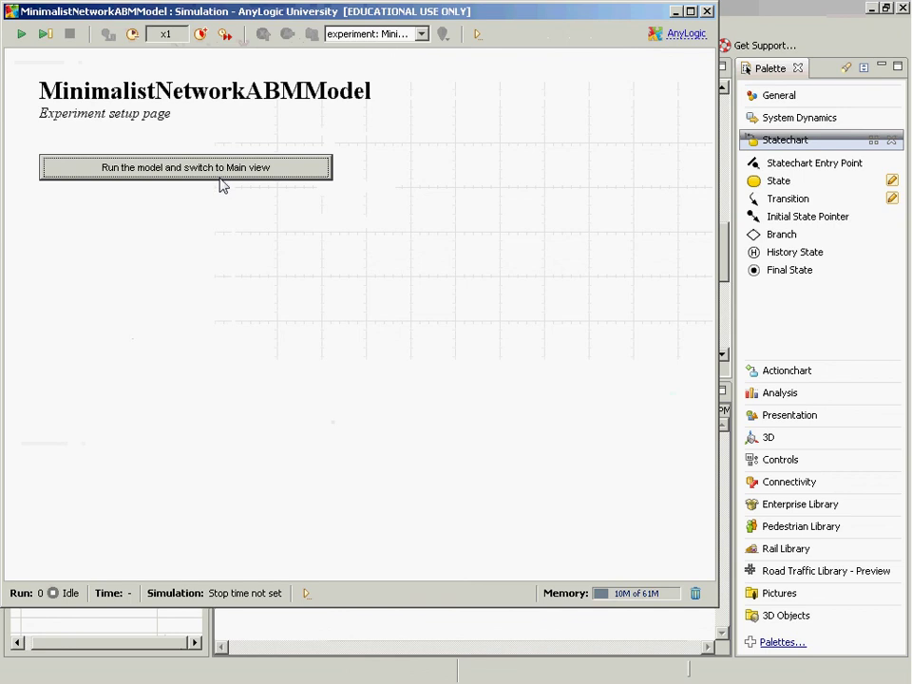
{"action": "left_click", "coordinate": [219, 177]}
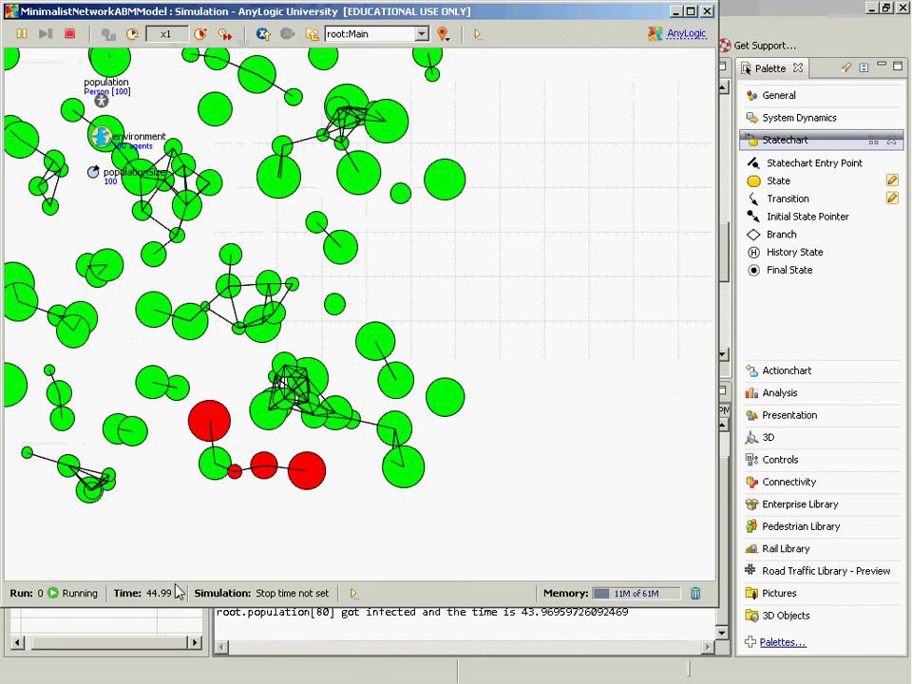
Step: Leave the running simulation, dismiss the save error, and examine the console log of which agents got infected and when
{"action": "left_click", "coordinate": [275, 627]}
{"action": "key", "text": "alt+Tab"}
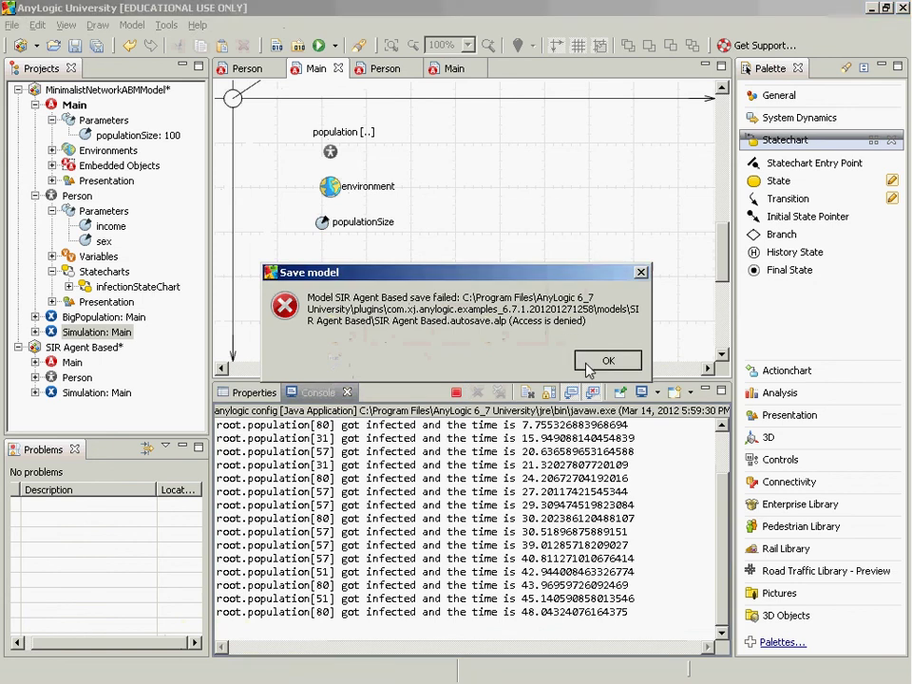
{"action": "left_click", "coordinate": [589, 363]}
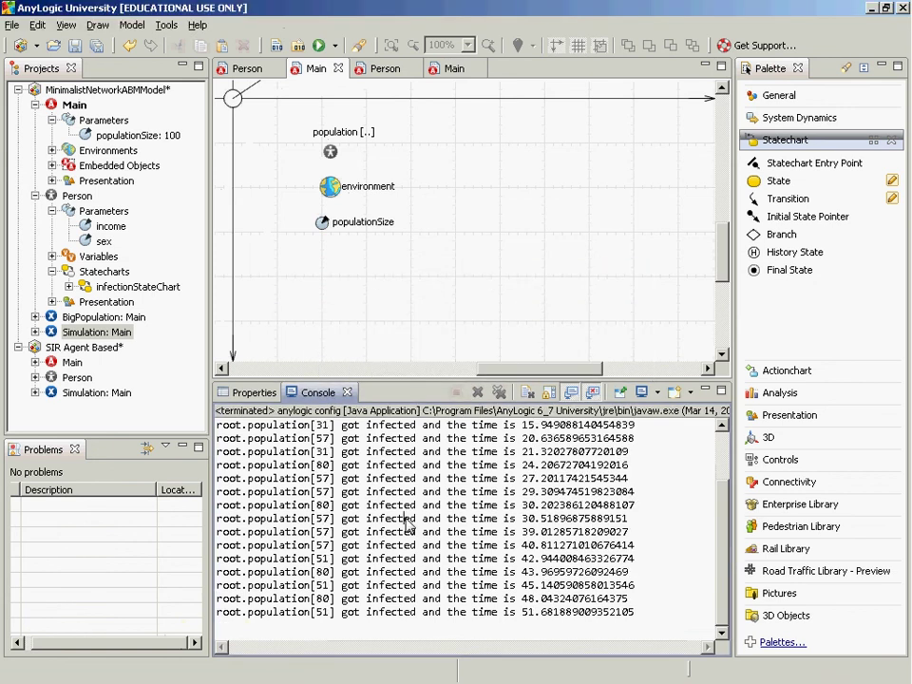
{"action": "scroll", "coordinate": [405, 522], "scroll_direction": "up", "scroll_amount": 2}
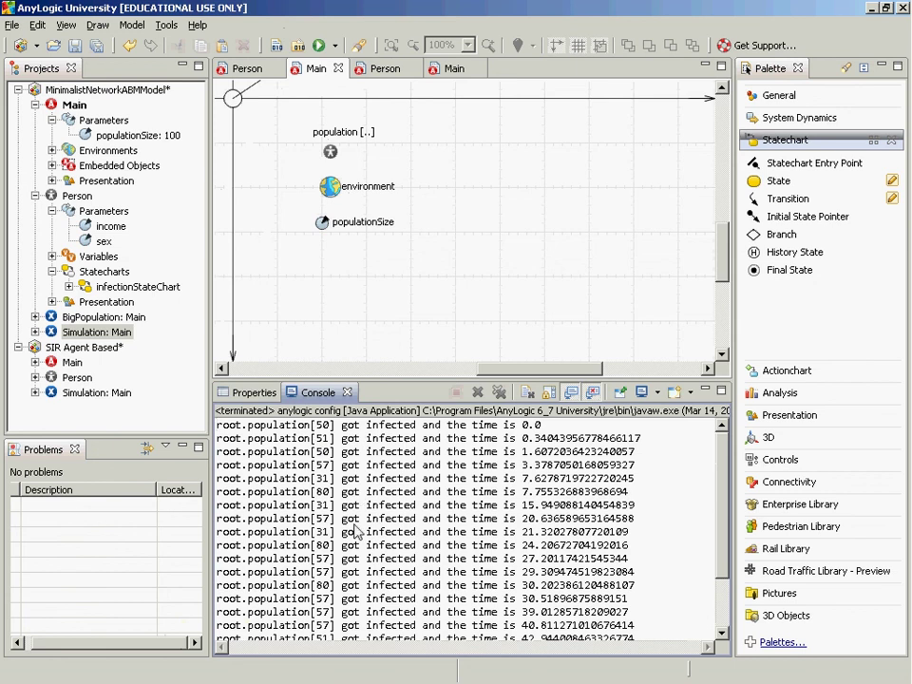
{"action": "key", "text": "ctrl+End"}
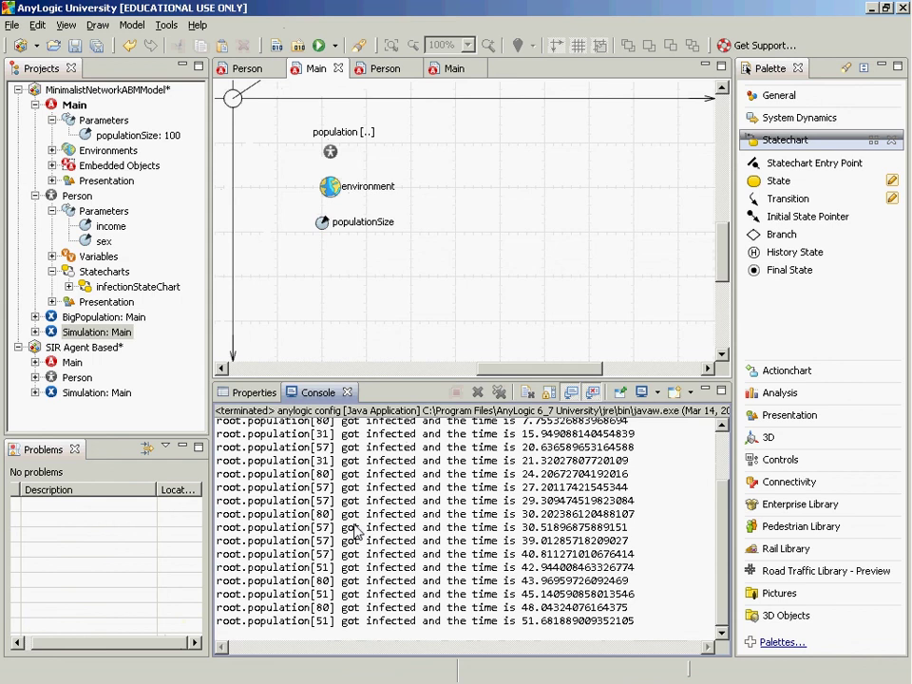
Step: Read the console log of infected agents and infection times from its first entry to its last
{"action": "key", "text": "ctrl+Home"}
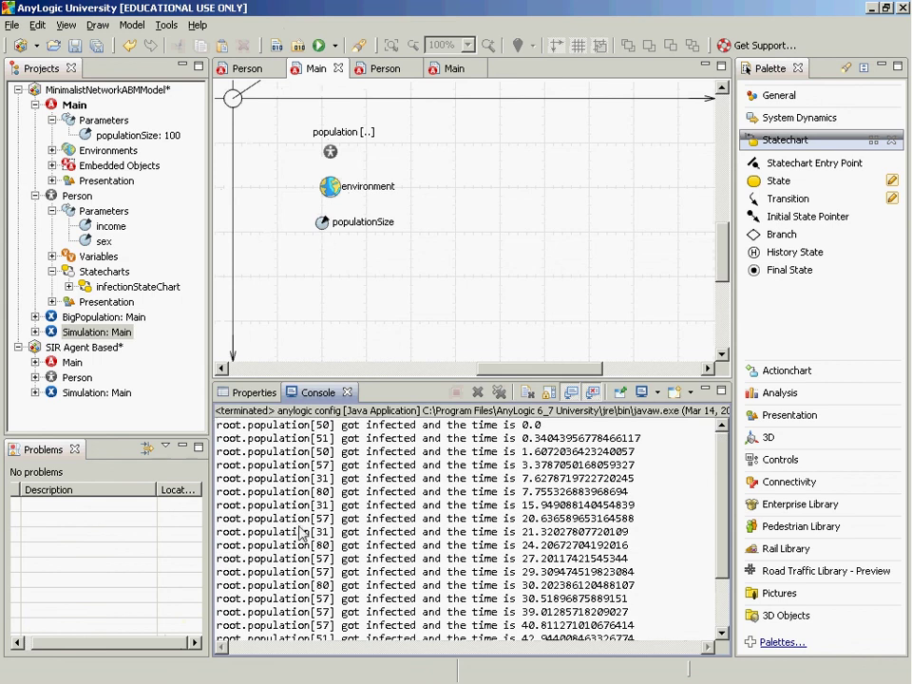
{"action": "key", "text": "Page_Down"}
{"action": "key", "text": "Page_Down"}
{"action": "key", "text": "ctrl+Home"}
{"action": "key", "text": "Down"}
{"action": "key", "text": "Down"}
{"action": "key", "text": "Down"}
{"action": "key", "text": "Down"}
{"action": "key", "text": "ctrl+End"}
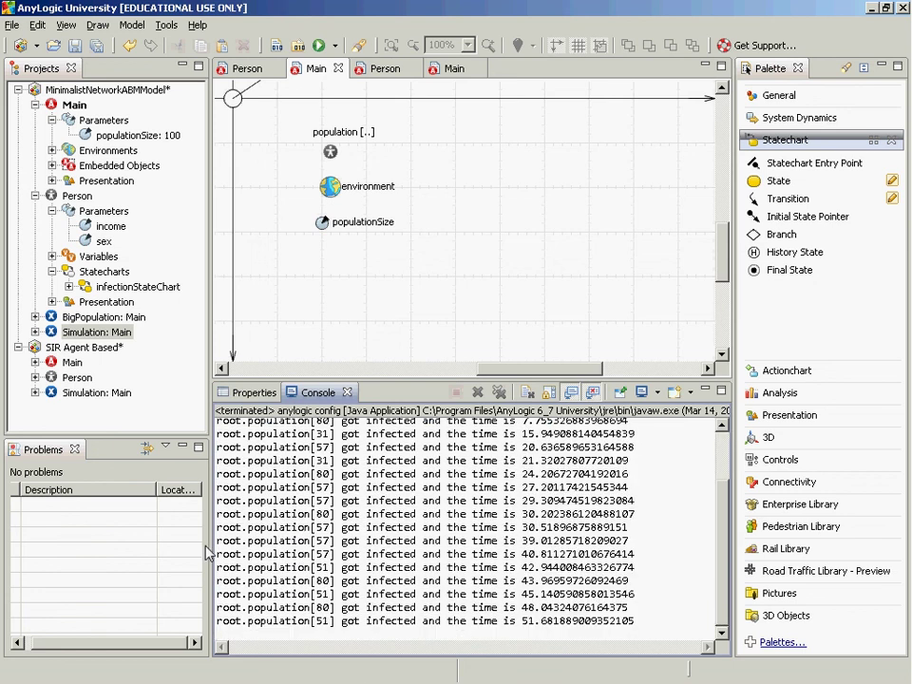
Step: Rerun MinimalistNetworkABMModel's Simulation experiment in the Main view, watch the infection spread over the network, and close the run
{"action": "left_click", "coordinate": [87, 318]}
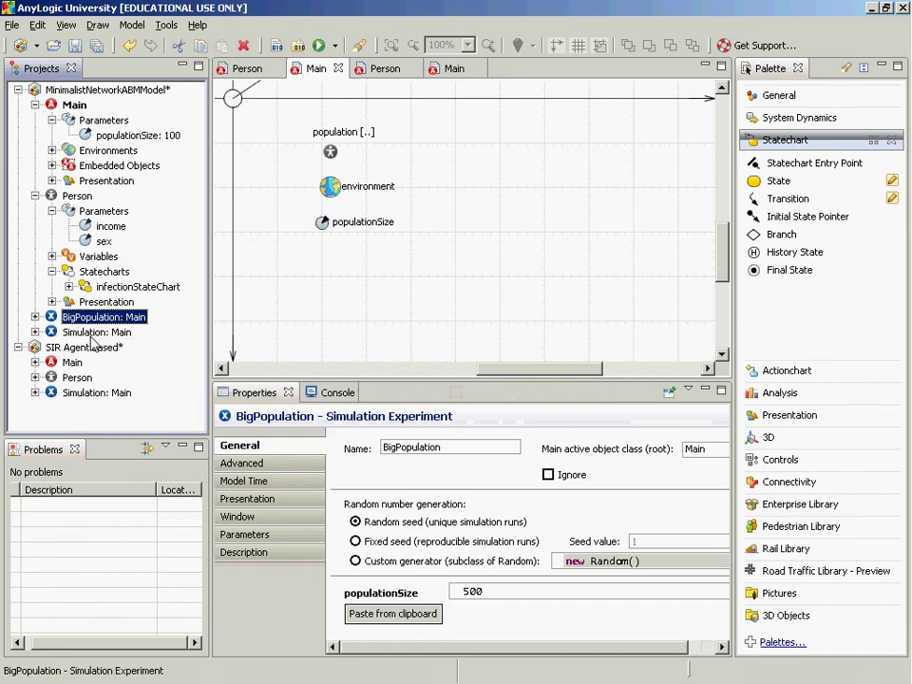
{"action": "left_click", "coordinate": [91, 335]}
{"action": "double_click", "coordinate": [92, 334]}
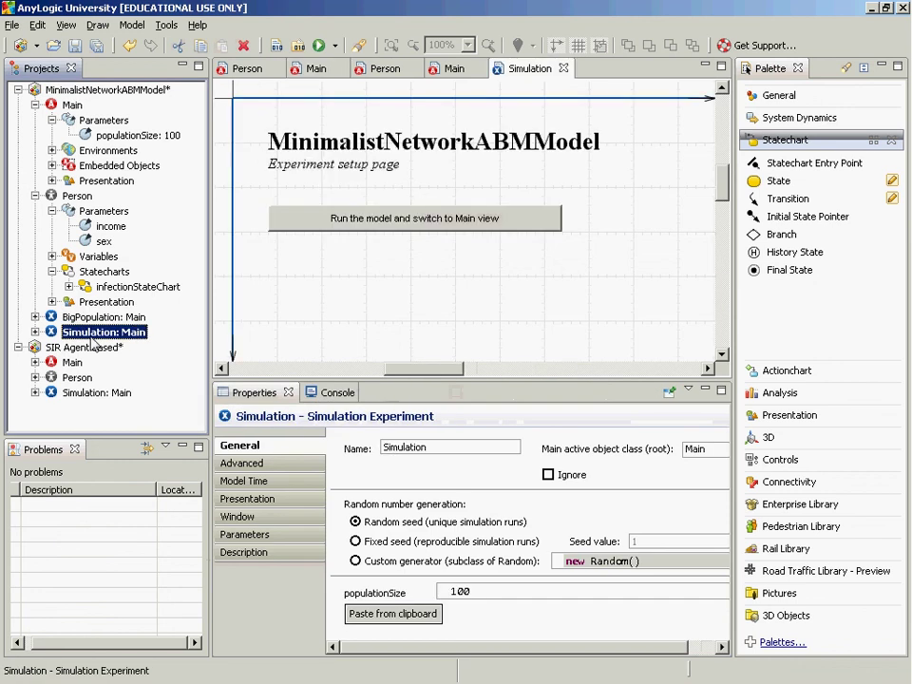
{"action": "left_click", "coordinate": [334, 47]}
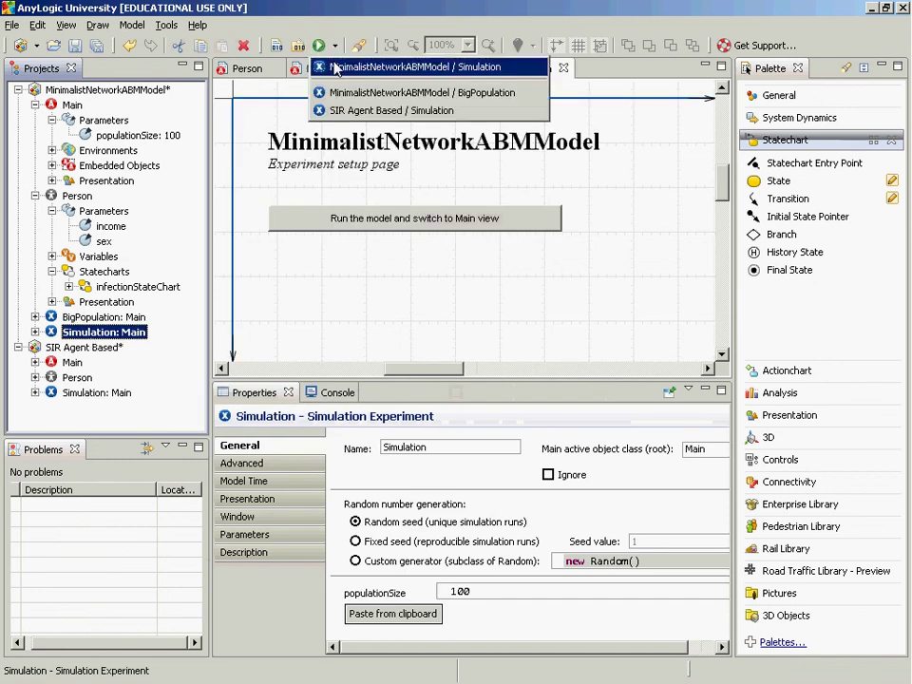
{"action": "right_click", "coordinate": [93, 334]}
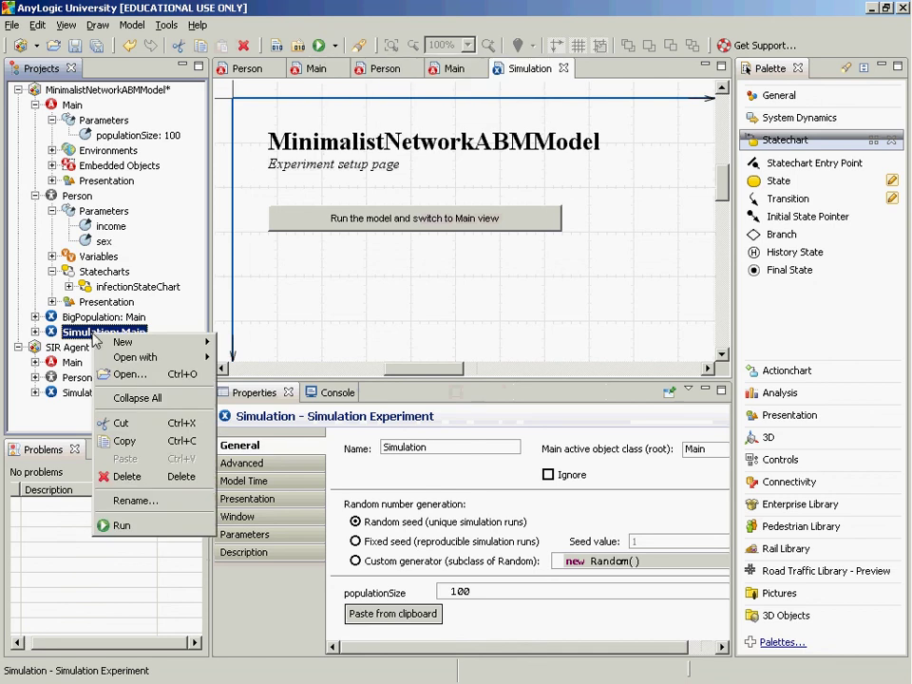
{"action": "left_click", "coordinate": [122, 525]}
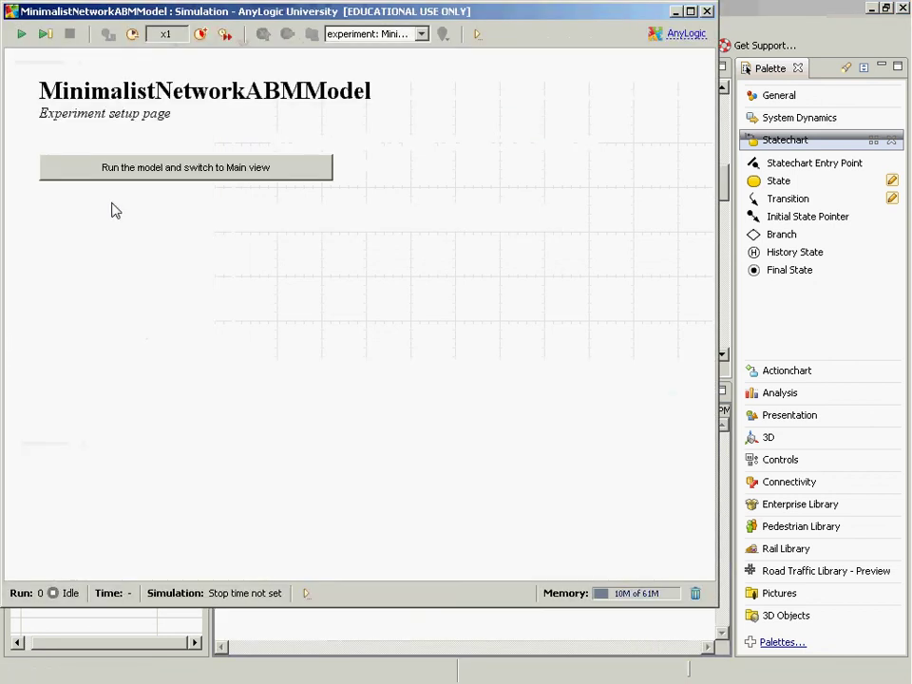
{"action": "left_click", "coordinate": [113, 176]}
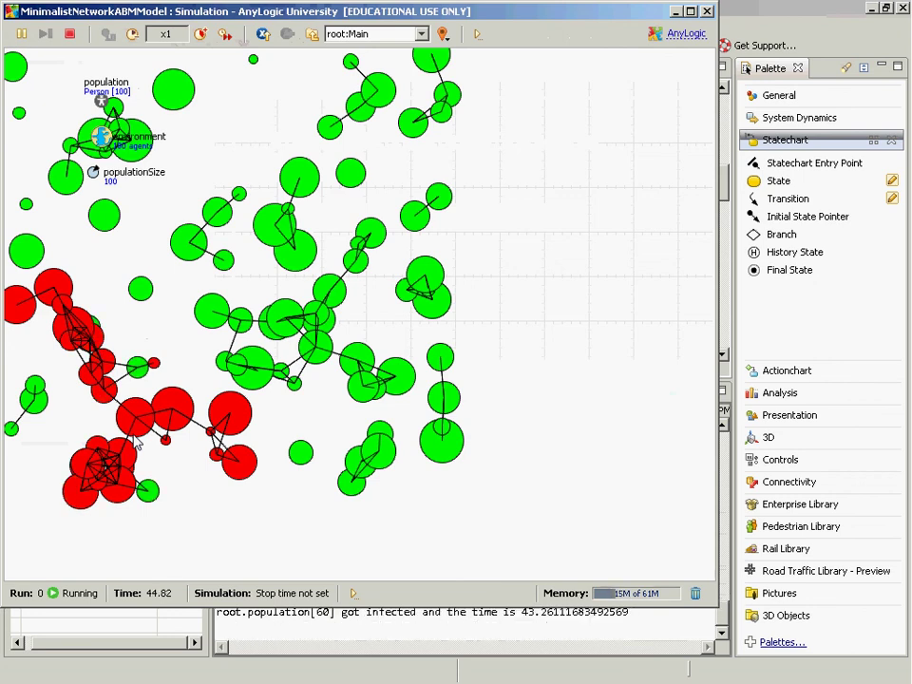
{"action": "key", "text": "alt+F4"}
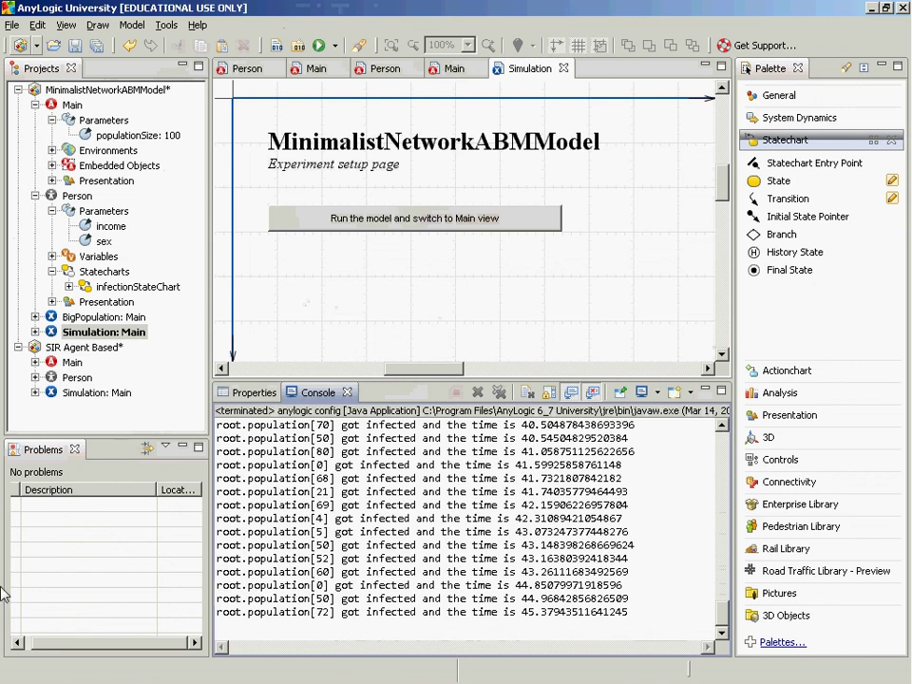
Step: Open the Person class of the SIR Agent Based model and inspect the Contact transition's action code
{"action": "left_click", "coordinate": [83, 332]}
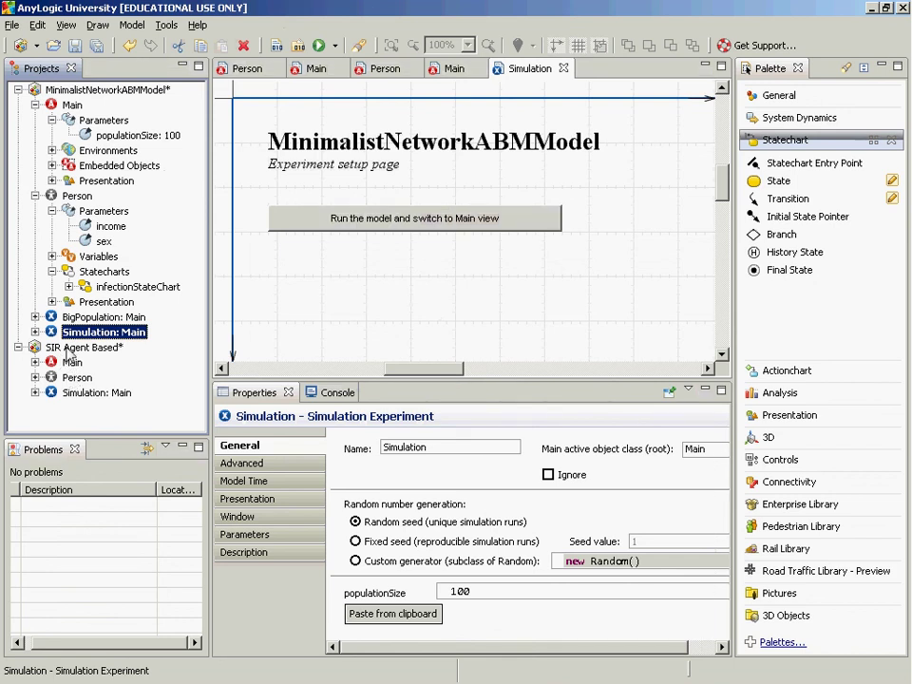
{"action": "left_click", "coordinate": [68, 347]}
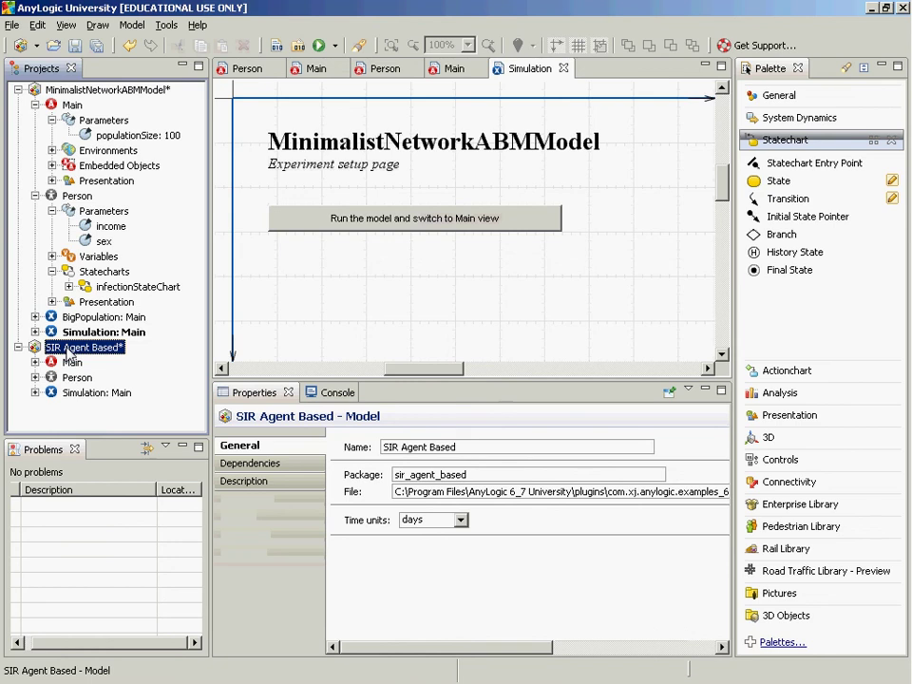
{"action": "double_click", "coordinate": [74, 376]}
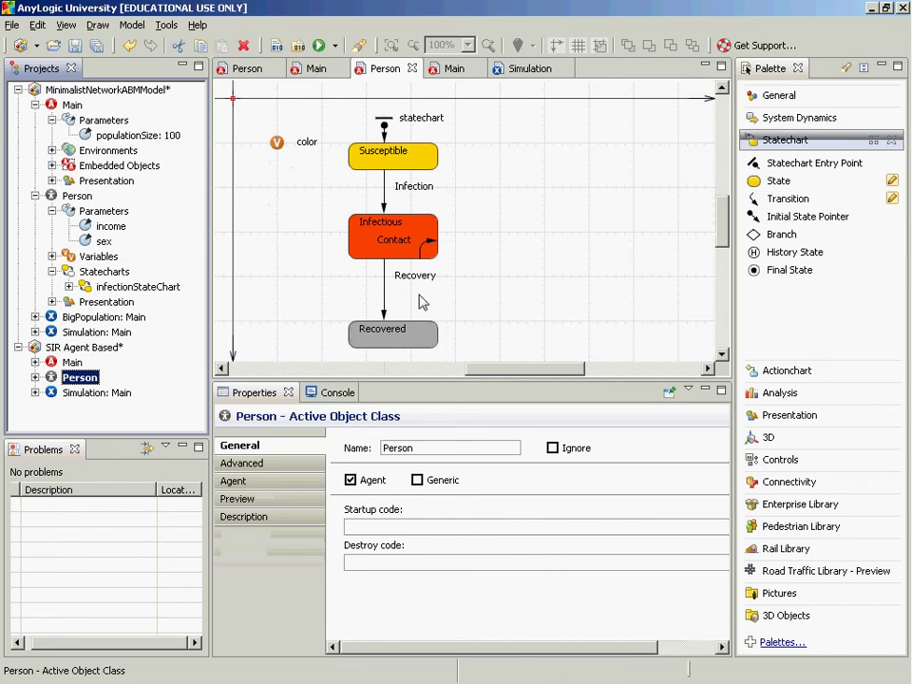
{"action": "left_click", "coordinate": [426, 249]}
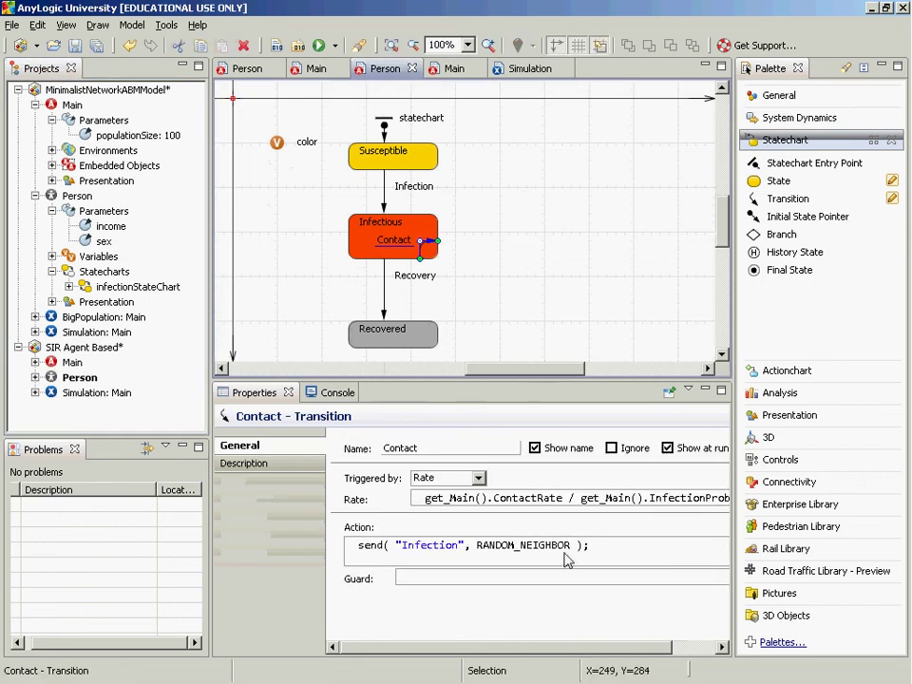
{"action": "left_click", "coordinate": [566, 560]}
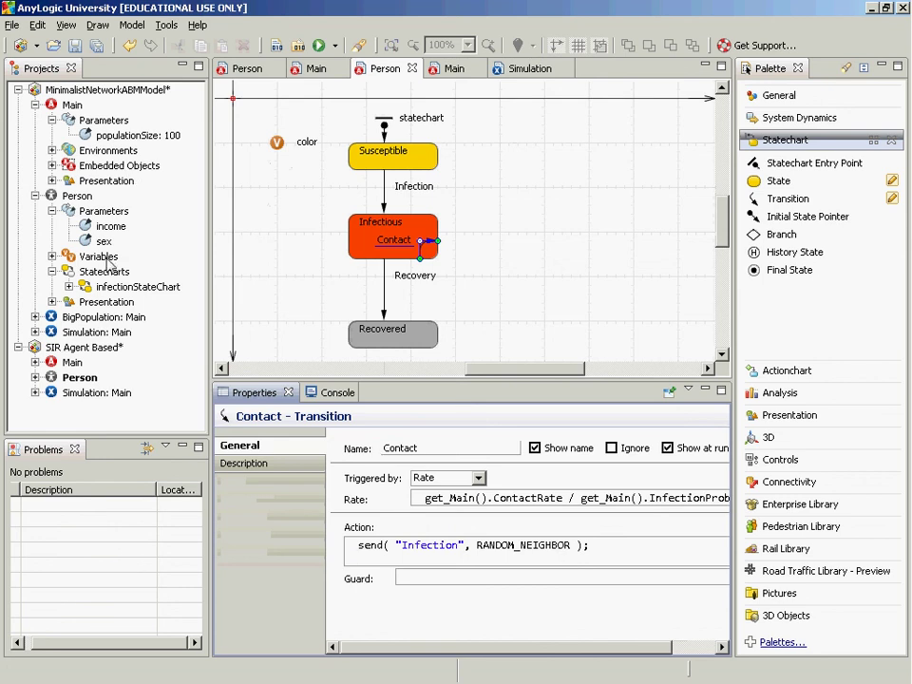
Step: Open MinimalistNetworkABMModel's Person class and inspect the infective state's internal message-sending transition for comparison
{"action": "left_click", "coordinate": [76, 196]}
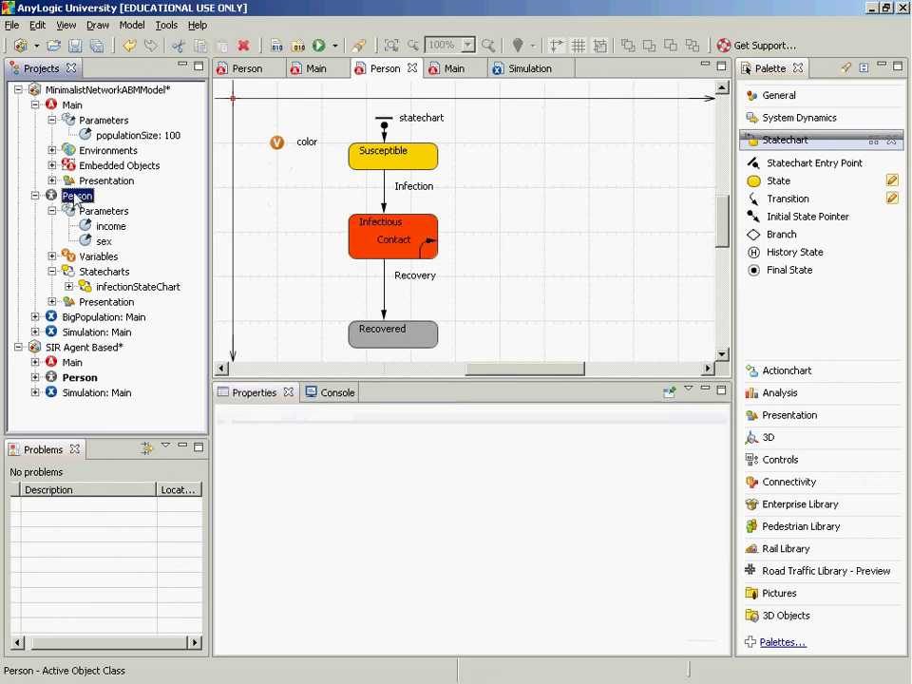
{"action": "double_click", "coordinate": [76, 196]}
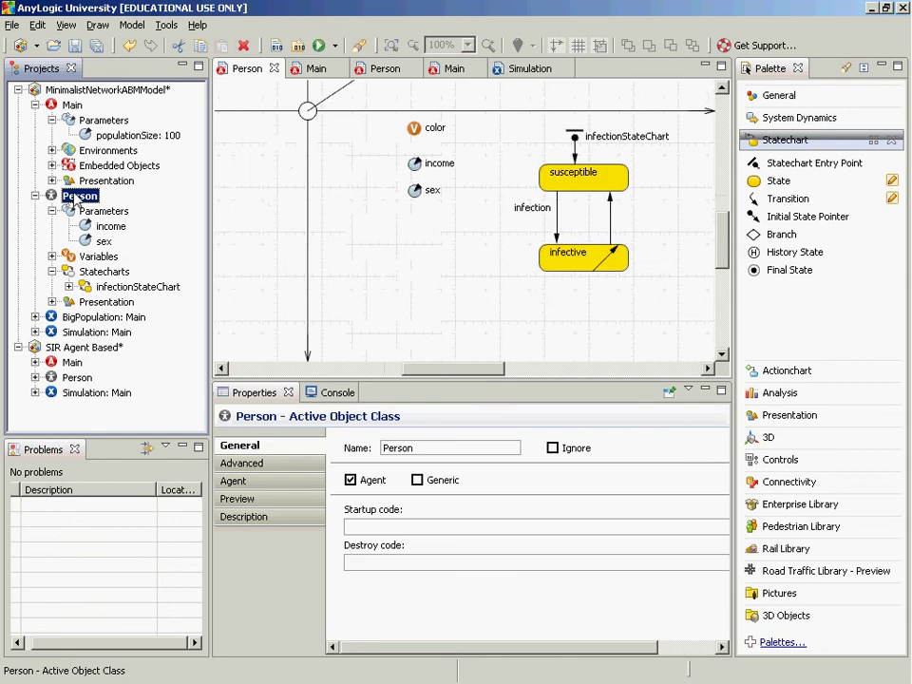
{"action": "left_click", "coordinate": [606, 267]}
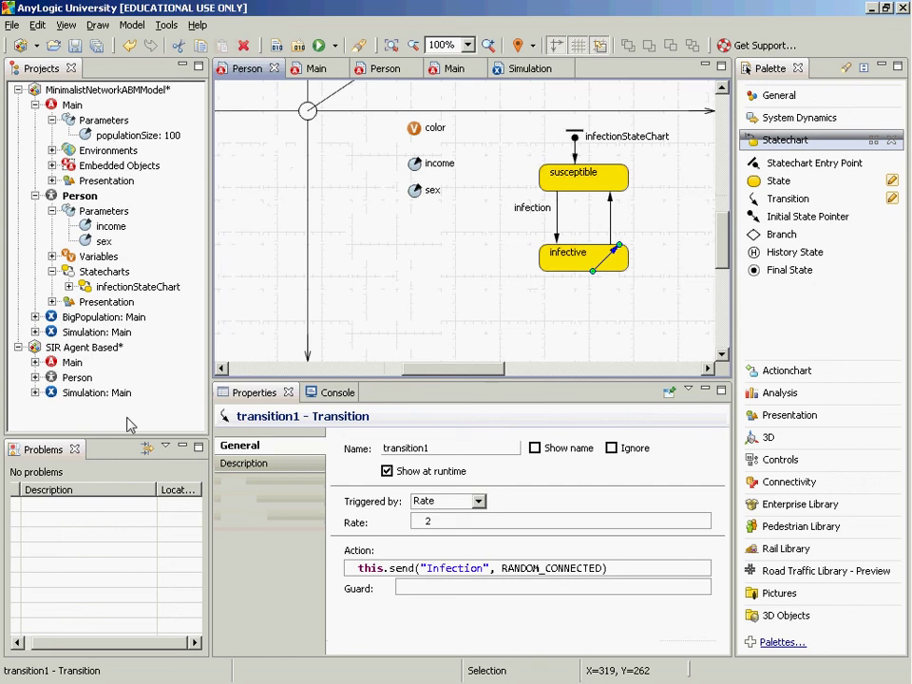
Step: Run the SIR Agent Based model's Simulation experiment in its Main view, pause it partway, and close the run
{"action": "left_click", "coordinate": [59, 348]}
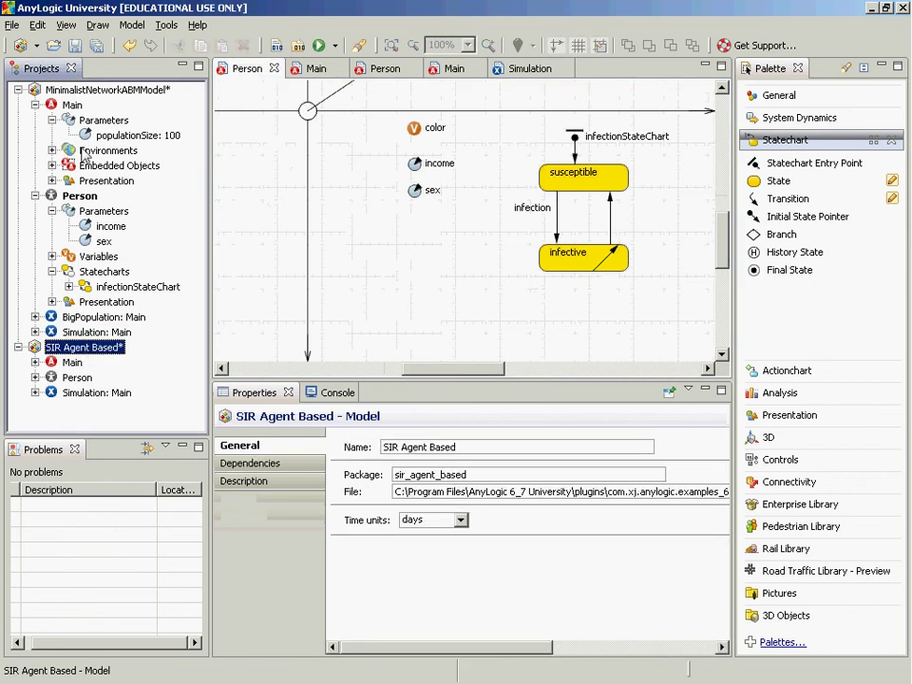
{"action": "left_click", "coordinate": [72, 393]}
{"action": "right_click", "coordinate": [72, 397]}
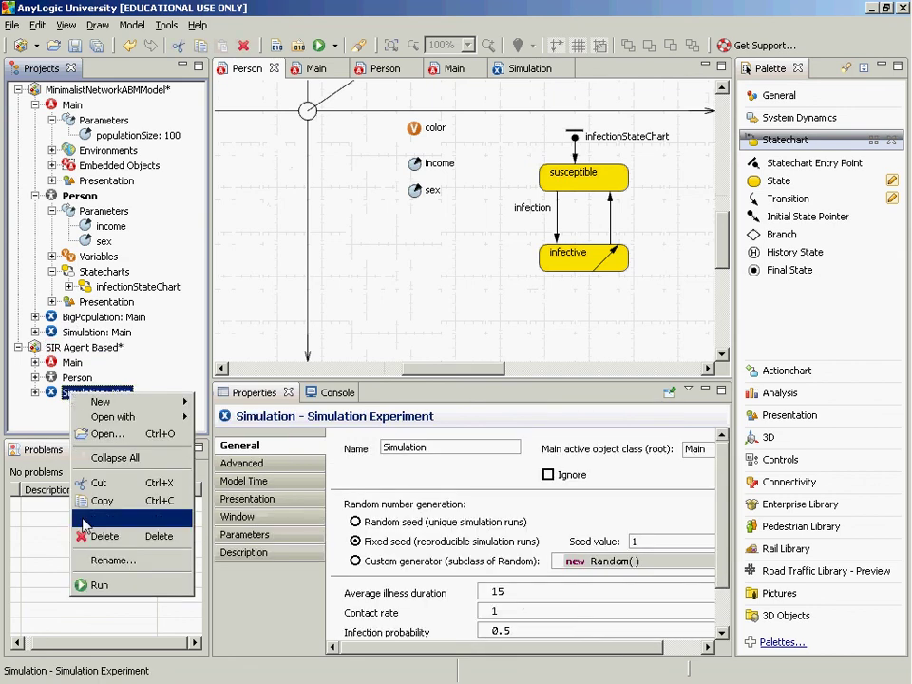
{"action": "left_click", "coordinate": [93, 585]}
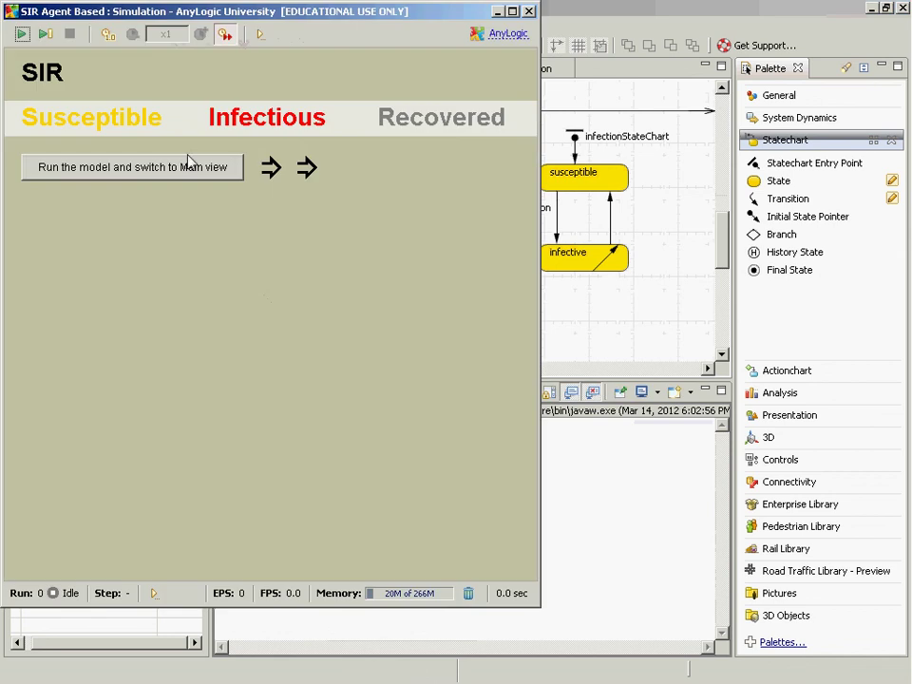
{"action": "left_click", "coordinate": [190, 168]}
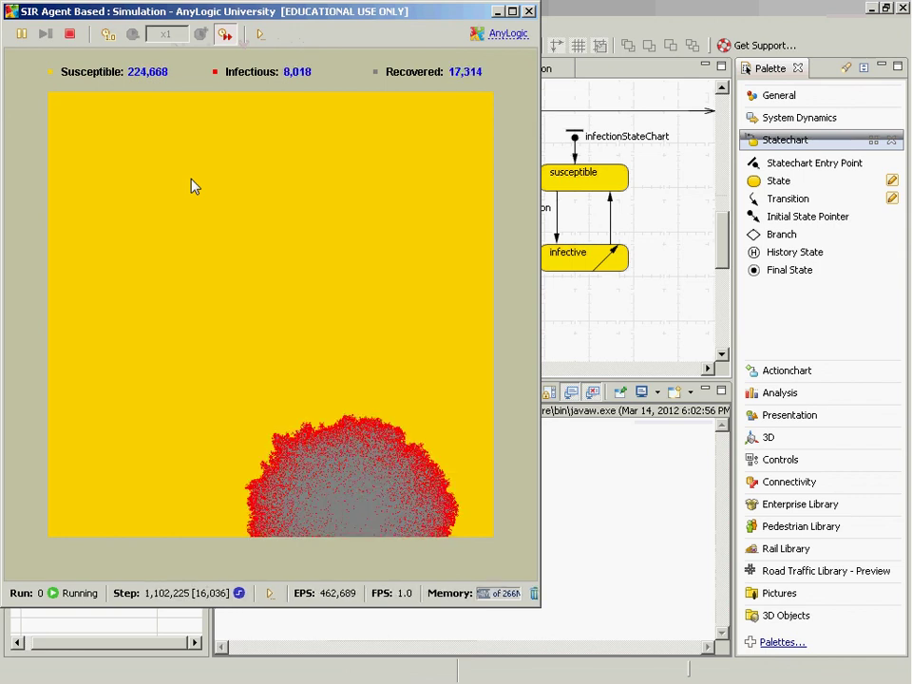
{"action": "left_click", "coordinate": [21, 34]}
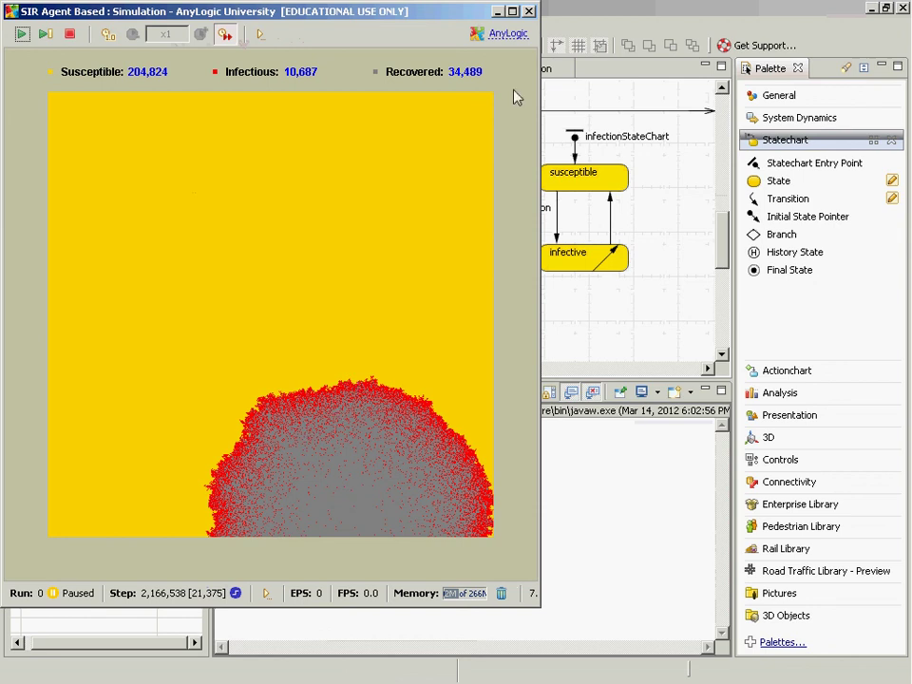
{"action": "left_click", "coordinate": [529, 11]}
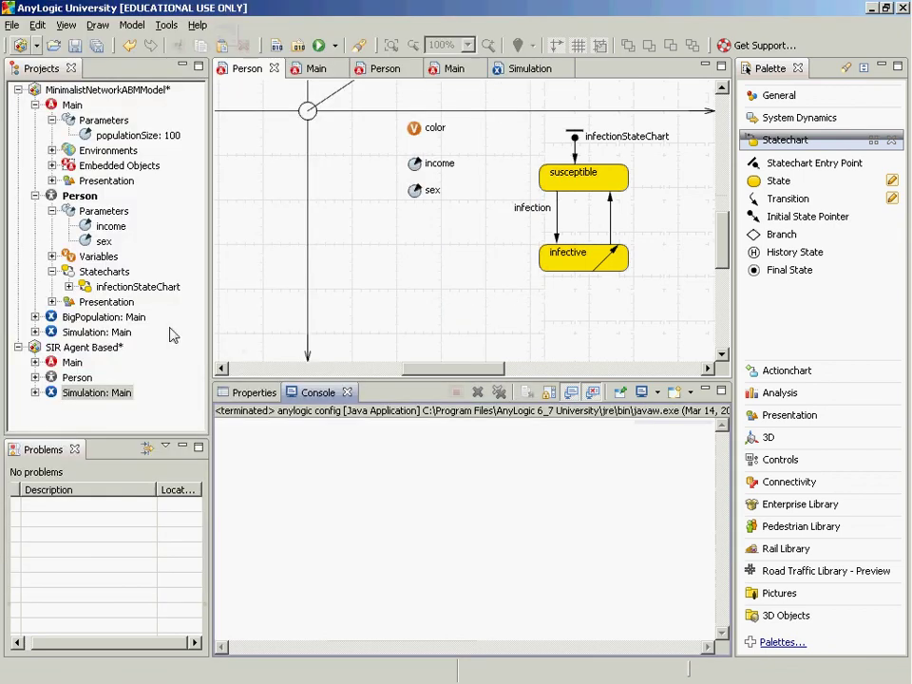
Step: Inspect the advanced space and layout settings of the environment in MinimalistNetworkABMModel's Main
{"action": "left_click", "coordinate": [66, 92]}
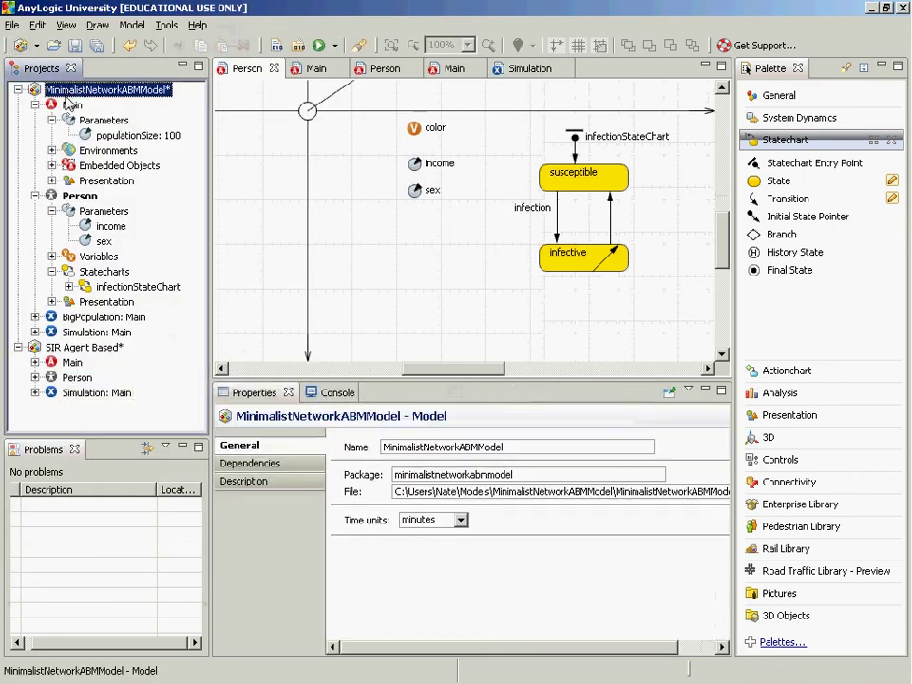
{"action": "double_click", "coordinate": [76, 332]}
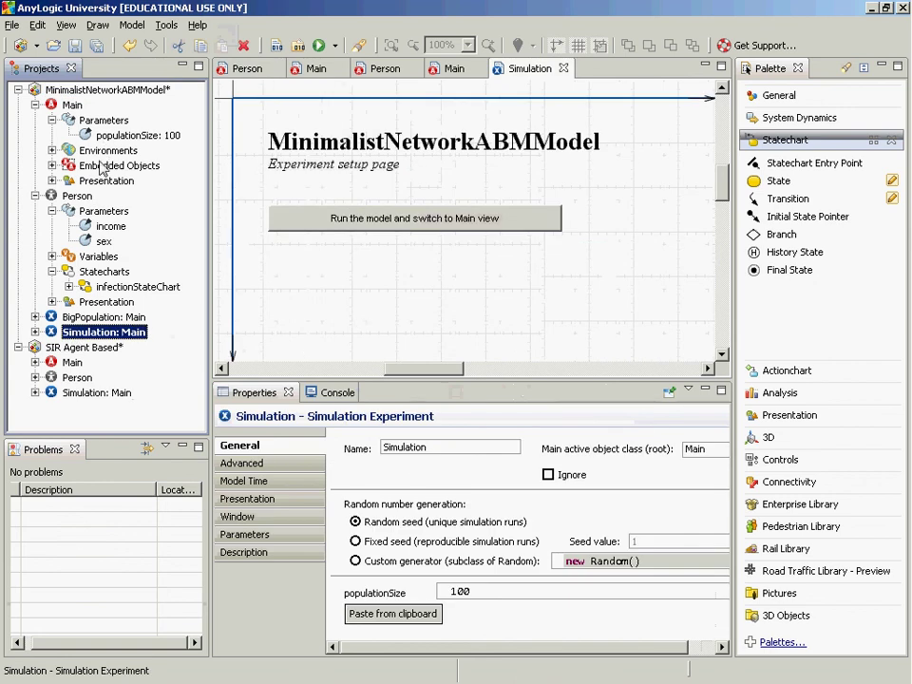
{"action": "left_click", "coordinate": [52, 150]}
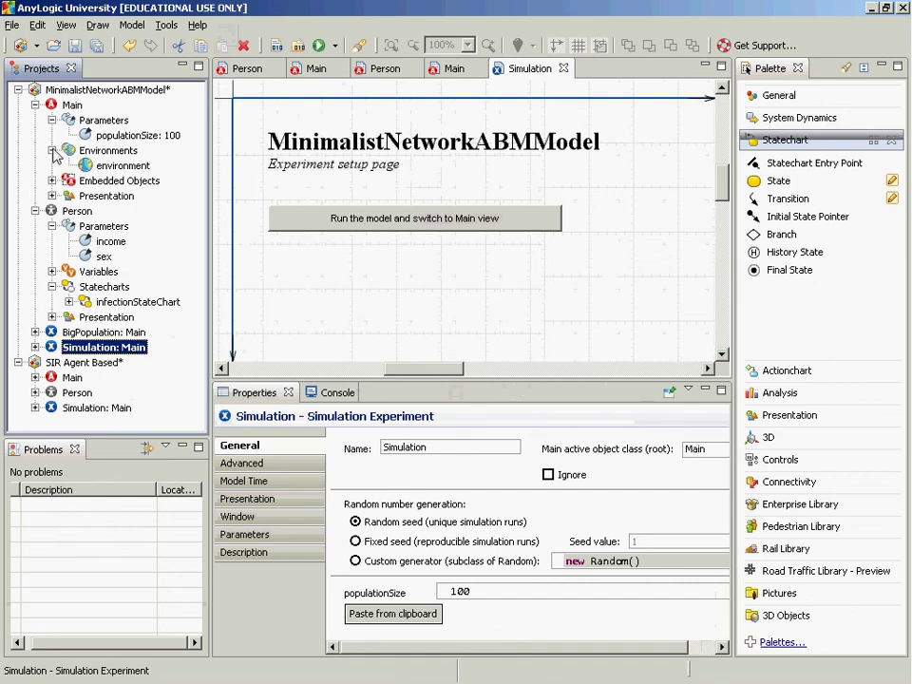
{"action": "double_click", "coordinate": [122, 165]}
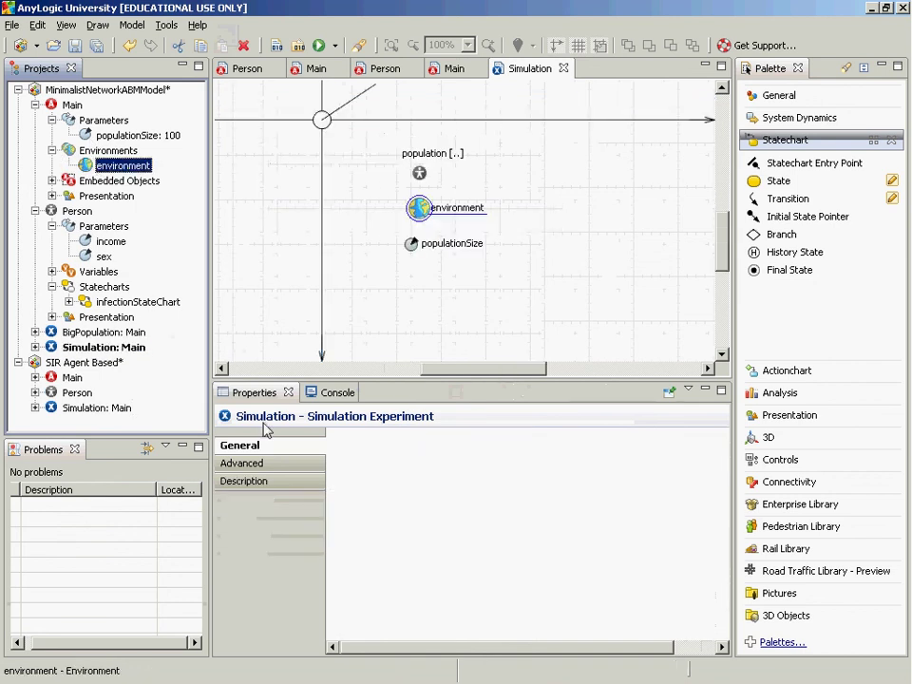
{"action": "left_click", "coordinate": [270, 464]}
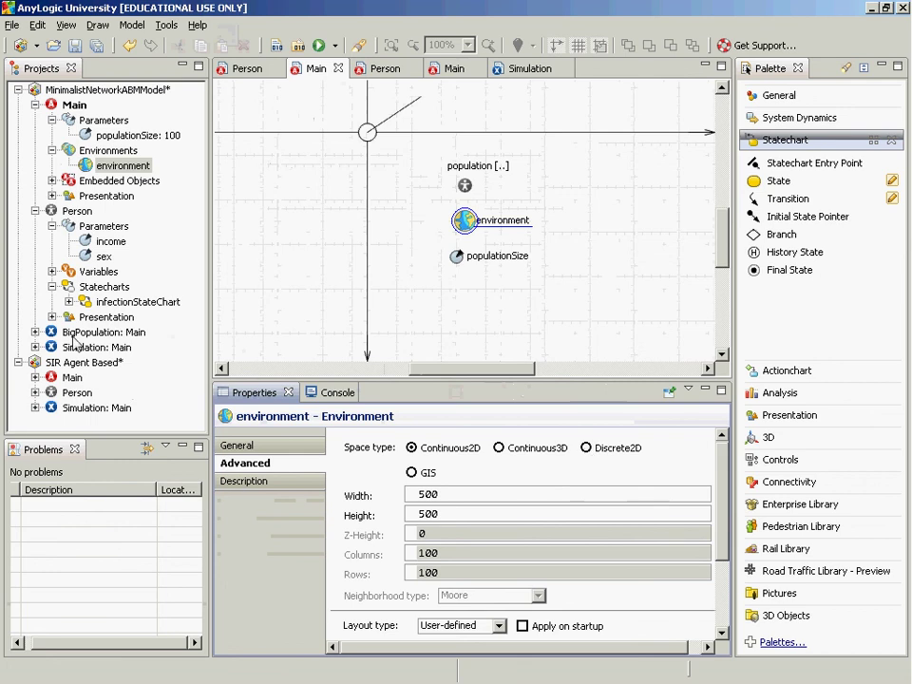
Step: Review MinimalistNetworkABMModel's Person class and the random number generation settings of its Simulation experiment
{"action": "double_click", "coordinate": [77, 213]}
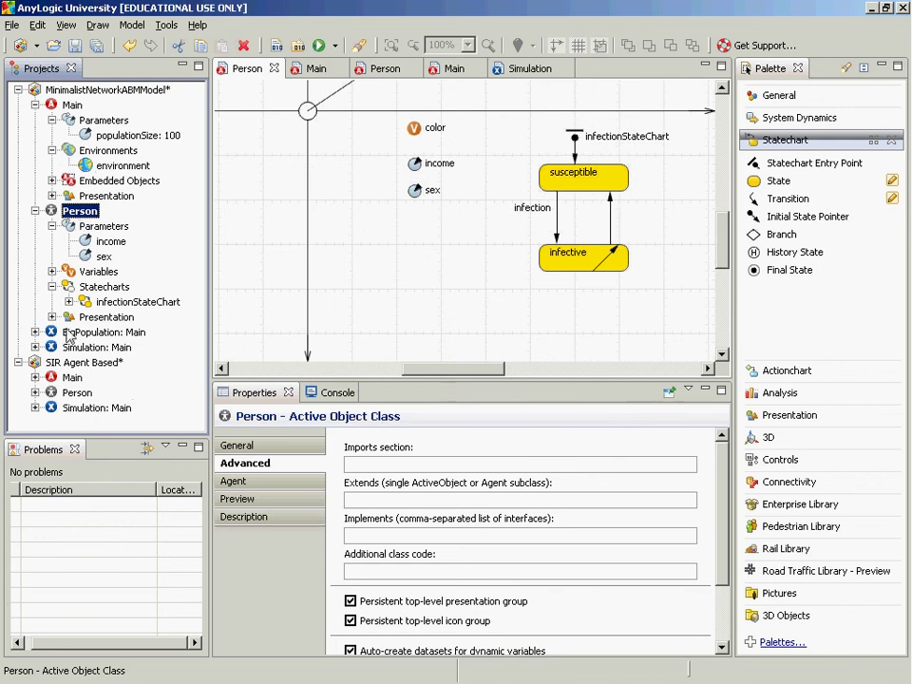
{"action": "double_click", "coordinate": [90, 346]}
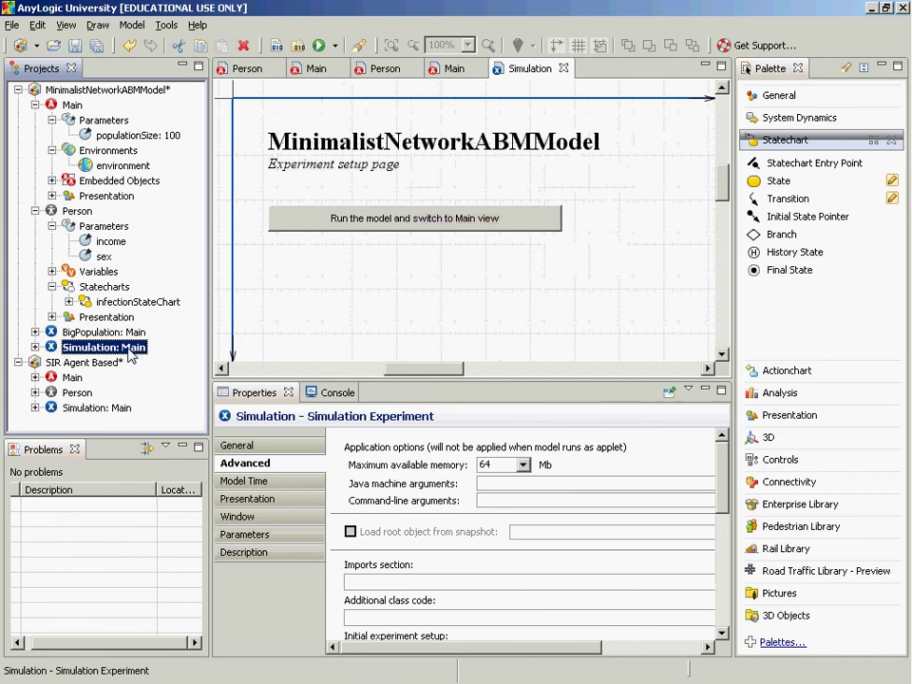
{"action": "left_click", "coordinate": [222, 451]}
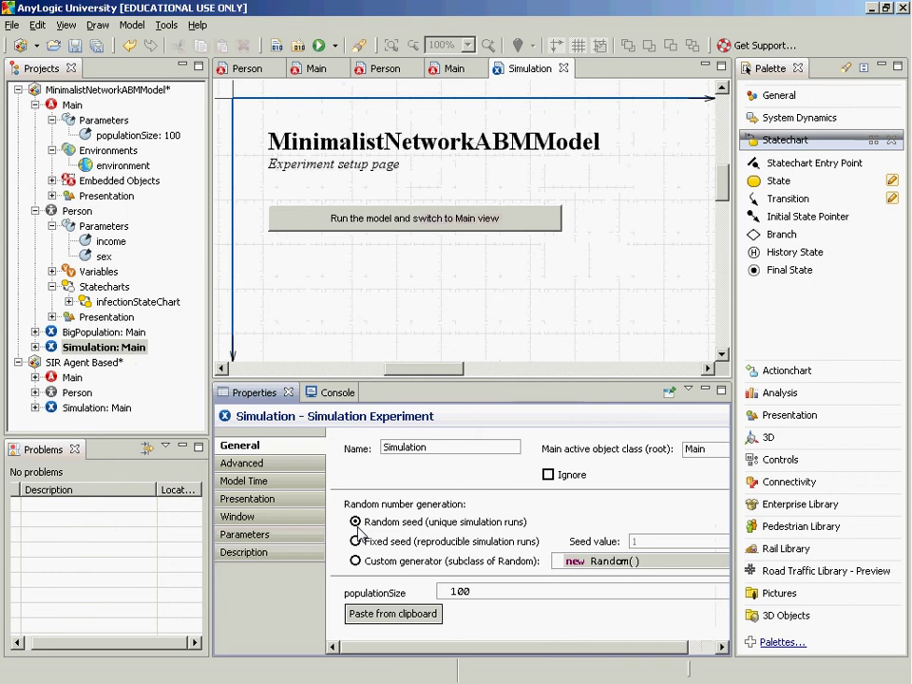
Step: Switch to the PowerPoint slide show, view the final slide "Infection Percolation over the Network", and exit the show
{"action": "key", "text": "alt+Tab"}
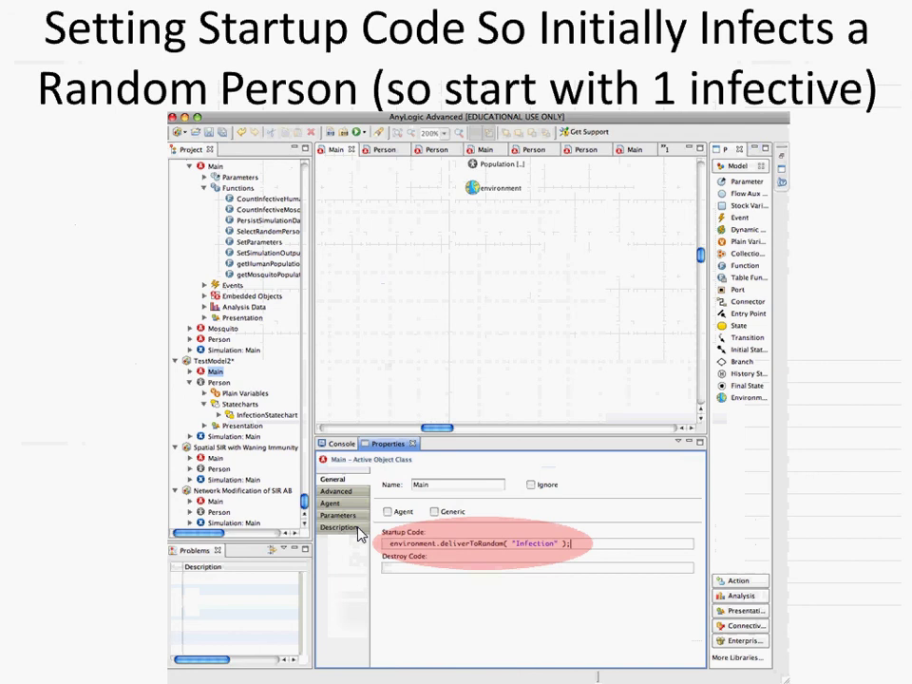
{"action": "key", "text": "Right"}
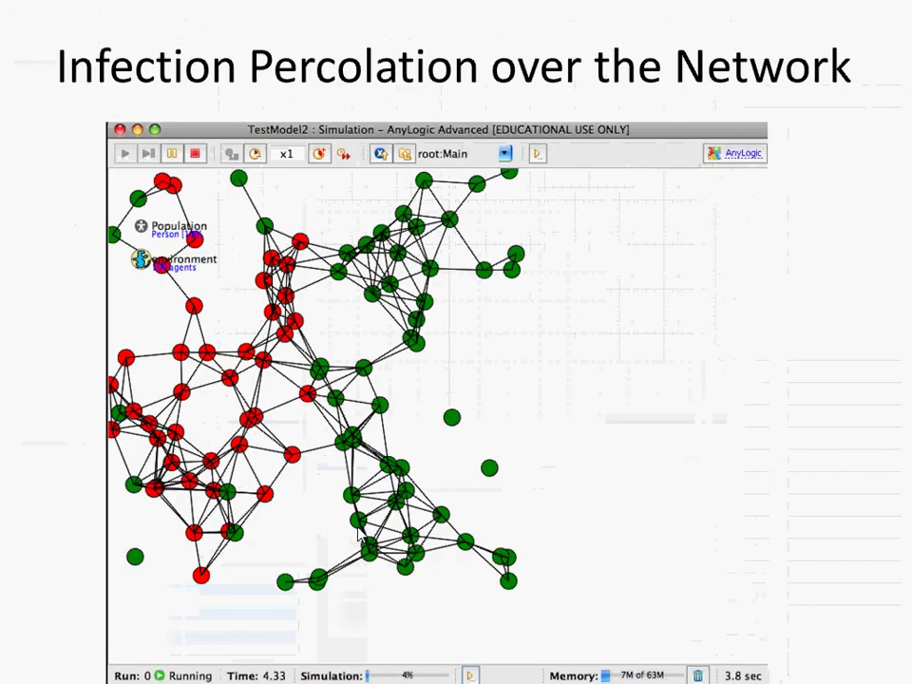
{"action": "key", "text": "Right"}
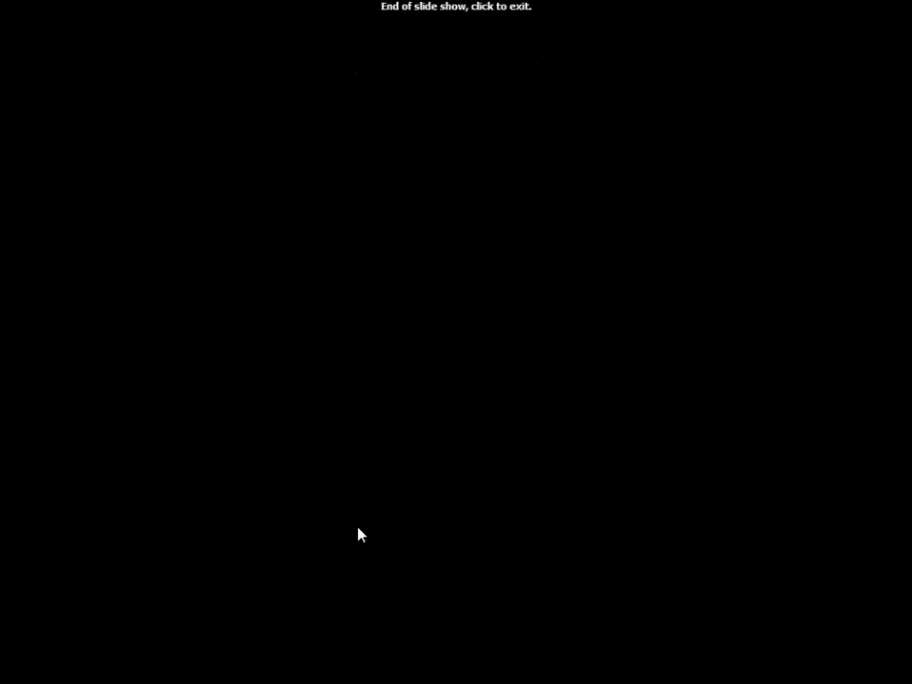
{"action": "key", "text": "Left"}
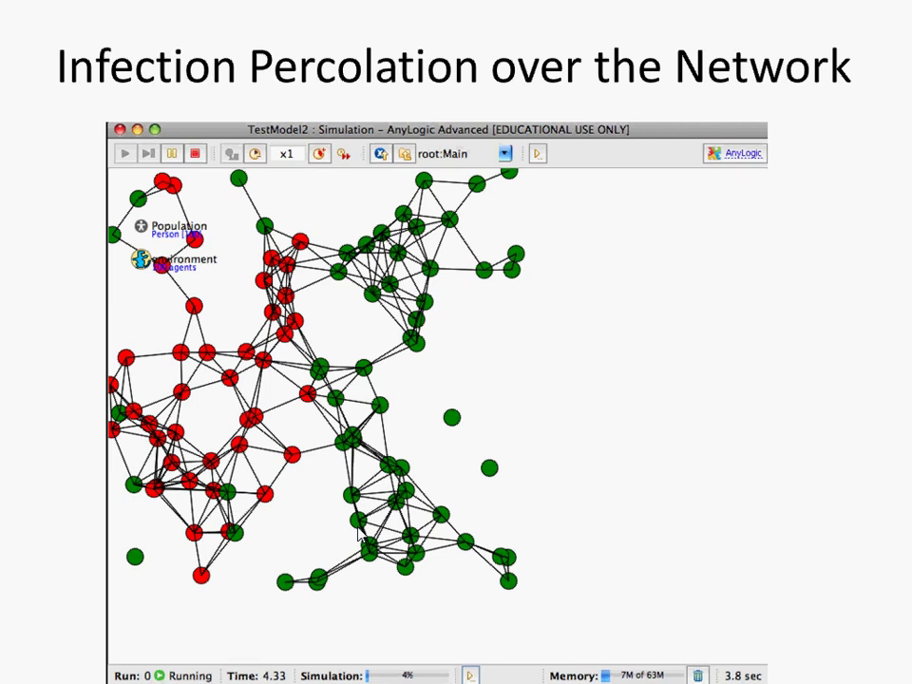
{"action": "key", "text": "Escape"}
{"action": "key", "text": "alt+Tab"}
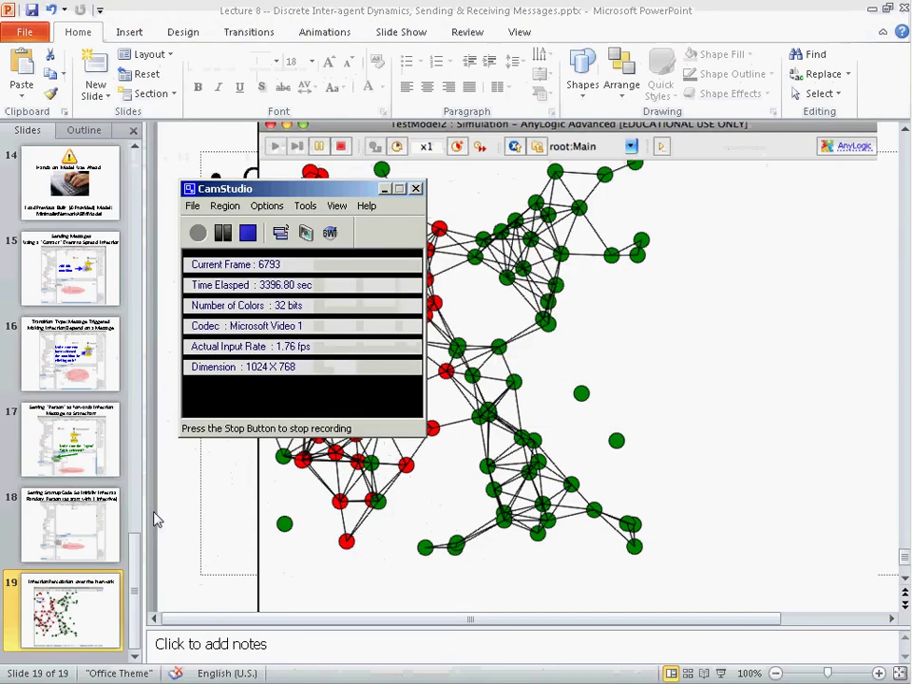